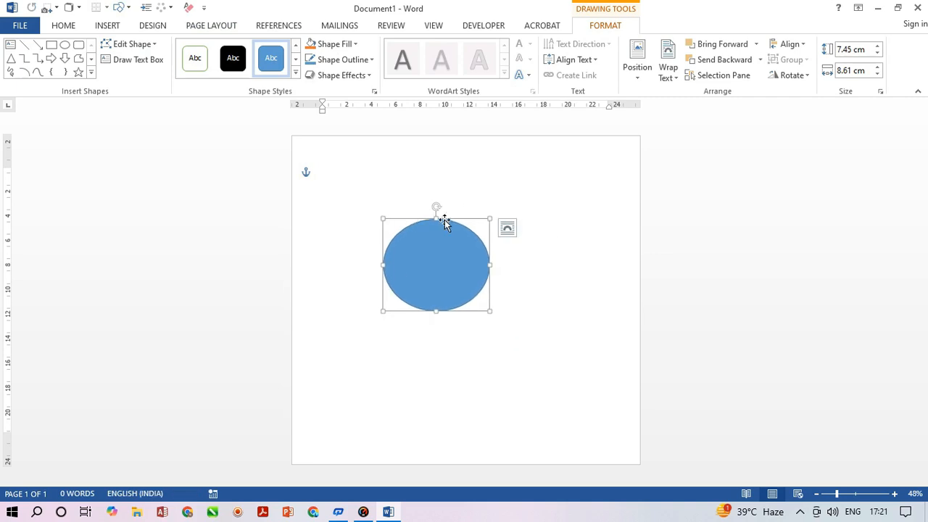
# Step: Enlarge the blue ellipse to about 12.92 cm high by 11.54 cm wide and move it toward the page's upper left
pyautogui.moveTo(491, 234); pyautogui.dragTo(534, 233)
pyautogui.moveTo(457, 315); pyautogui.dragTo(458, 338)
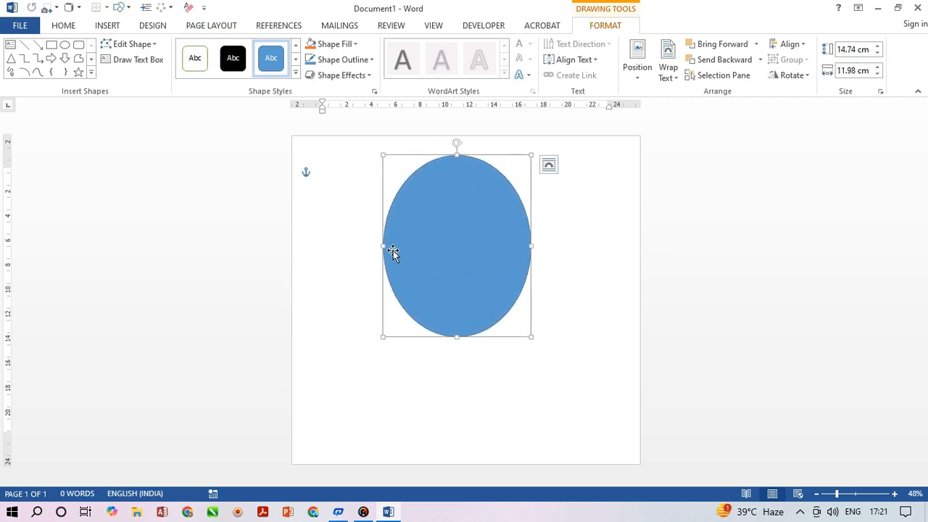
pyautogui.moveTo(382, 246); pyautogui.dragTo(369, 247)
pyautogui.moveTo(474, 269); pyautogui.dragTo(439, 303)
pyautogui.moveTo(494, 358); pyautogui.dragTo(476, 335)
pyautogui.click(459, 182)
pyautogui.click(439, 232)
# Step: Draw a second, larger ellipse about 16.07 cm high by 15.24 cm wide and place it over the first one
pyautogui.click(121, 8)
pyautogui.click(135, 37)
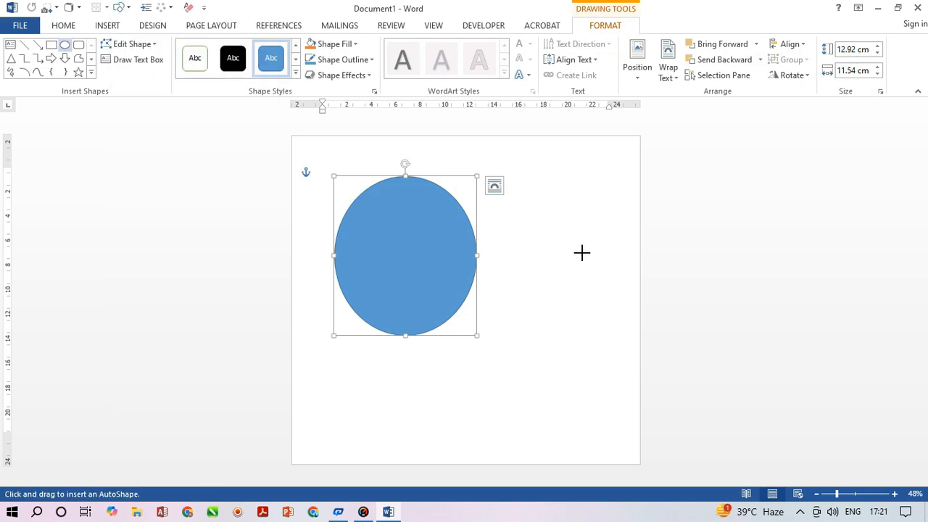
pyautogui.moveTo(583, 252); pyautogui.dragTo(395, 452)
pyautogui.moveTo(574, 397); pyautogui.dragTo(495, 302)
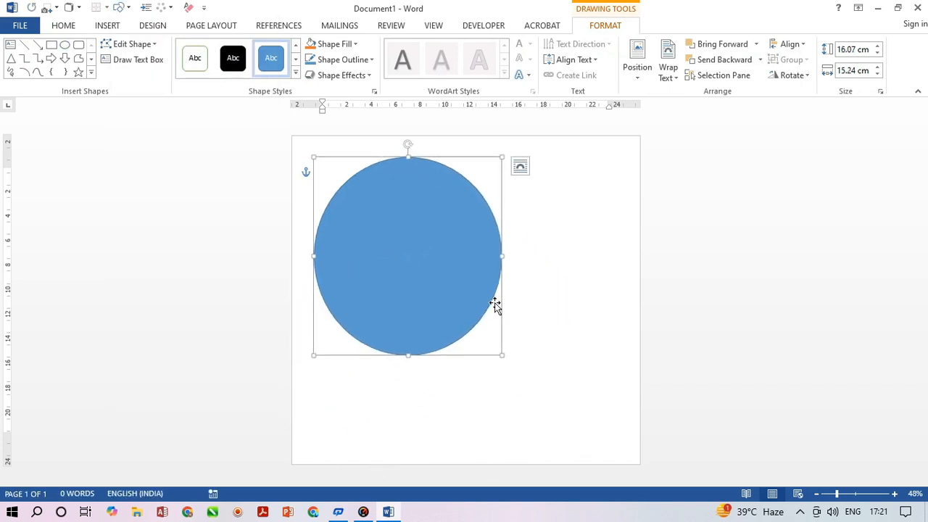
# Step: Send the larger ellipse behind the smaller one
pyautogui.rightClick(459, 291)
pyautogui.click(511, 161)
pyautogui.click(538, 380)
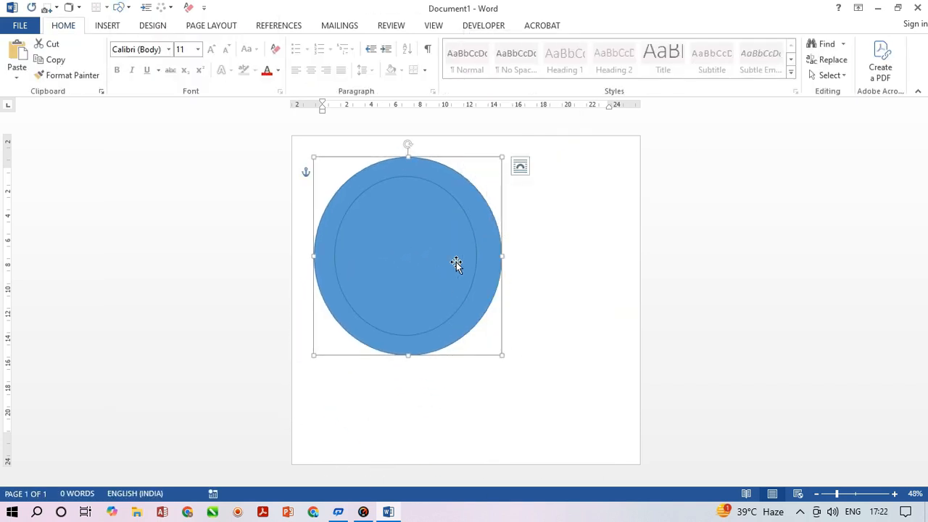
# Step: Resize the inner ellipse to a 12.92 cm circle and the outer one to a 14.25 cm circle, forming an even ring
pyautogui.click(477, 256)
pyautogui.moveTo(477, 255); pyautogui.dragTo(494, 255)
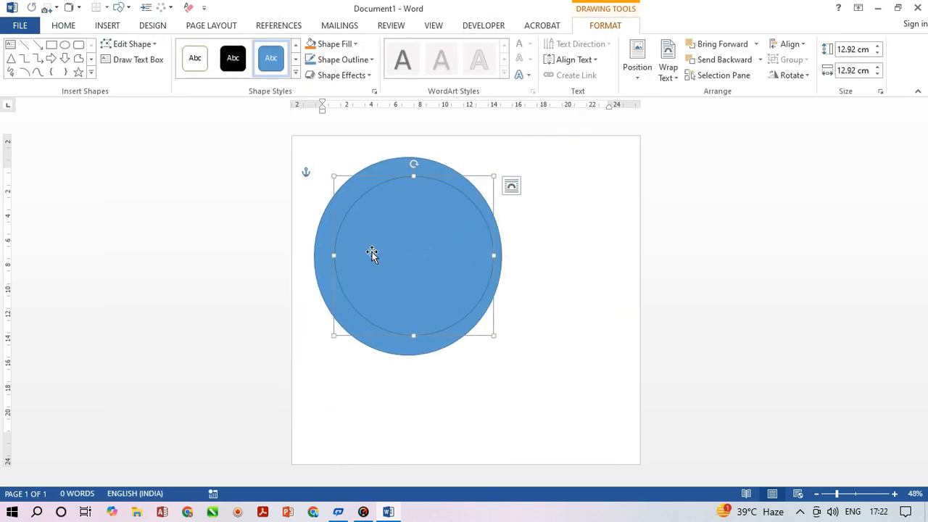
pyautogui.click(407, 358)
pyautogui.moveTo(314, 354); pyautogui.dragTo(326, 351)
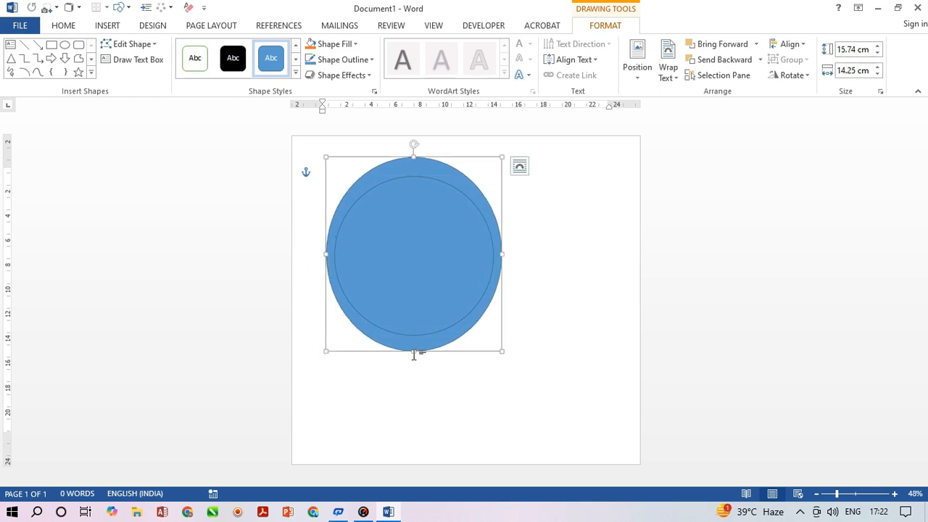
pyautogui.moveTo(414, 354); pyautogui.dragTo(414, 344)
pyautogui.moveTo(413, 157); pyautogui.dragTo(411, 164)
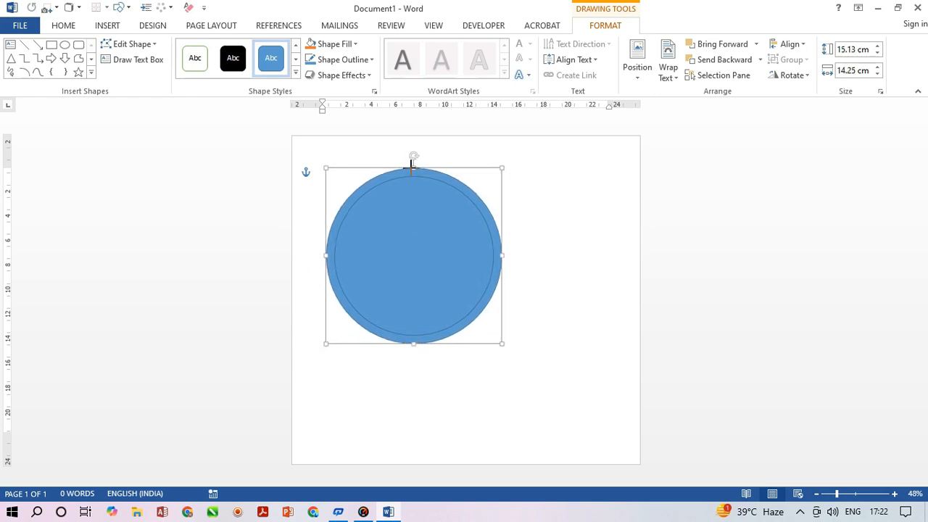
# Step: Set the outline weight of both the outer and the inner circle to 6 pt
pyautogui.click(340, 60)
pyautogui.moveTo(370, 213)
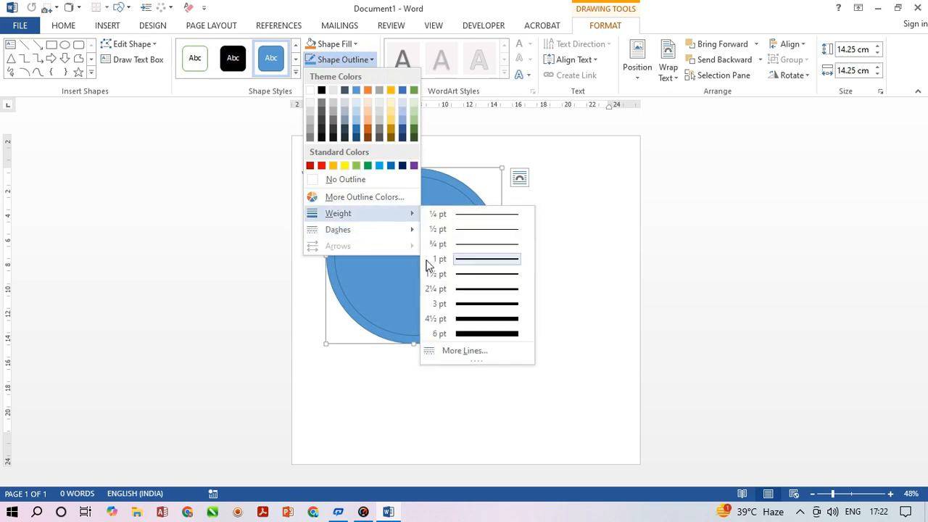
pyautogui.click(479, 332)
pyautogui.click(458, 301)
pyautogui.click(337, 44)
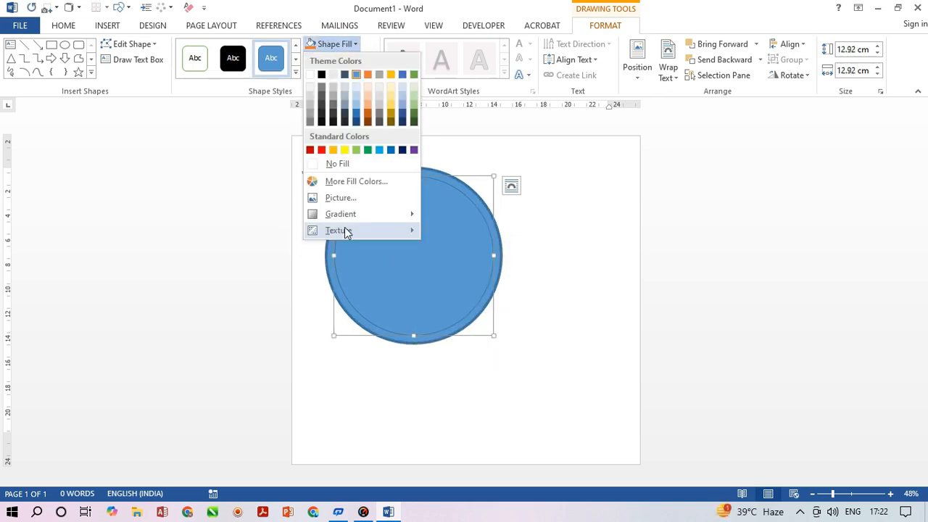
pyautogui.click(360, 22)
pyautogui.click(341, 59)
pyautogui.moveTo(362, 212)
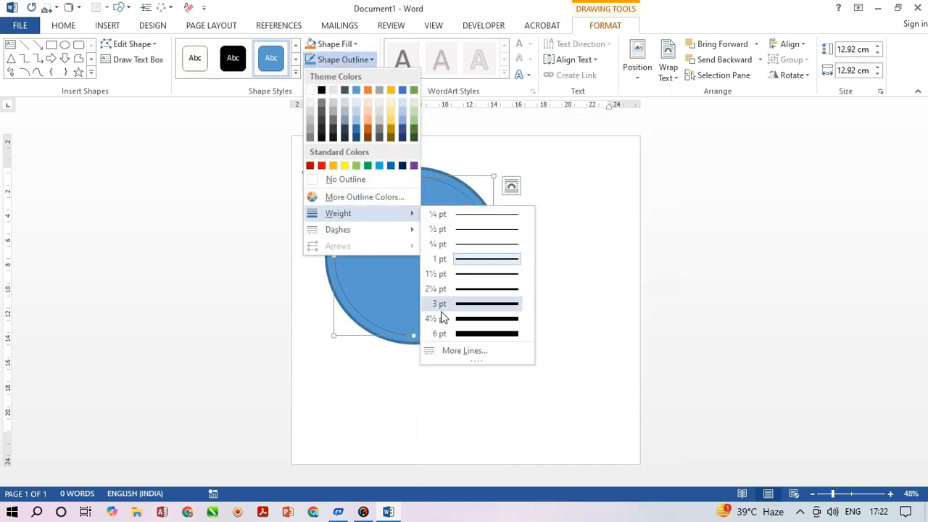
pyautogui.click(442, 305)
# Step: Change the outer circle's outline colour to Yellow
pyautogui.click(504, 275)
pyautogui.click(501, 276)
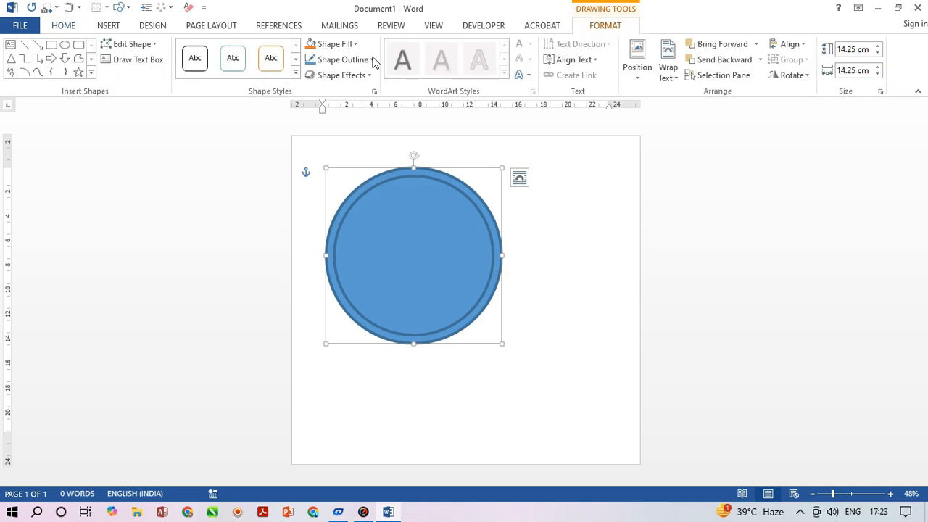
pyautogui.click(335, 45)
pyautogui.click(350, 164)
pyautogui.click(342, 59)
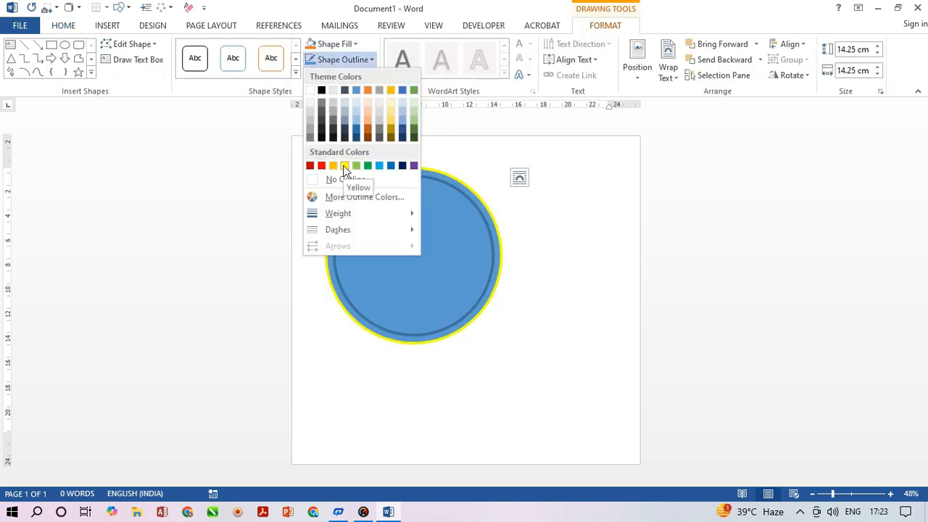
pyautogui.click(345, 165)
# Step: Change the inner circle's outline colour to white
pyautogui.click(425, 243)
pyautogui.click(342, 60)
pyautogui.click(309, 90)
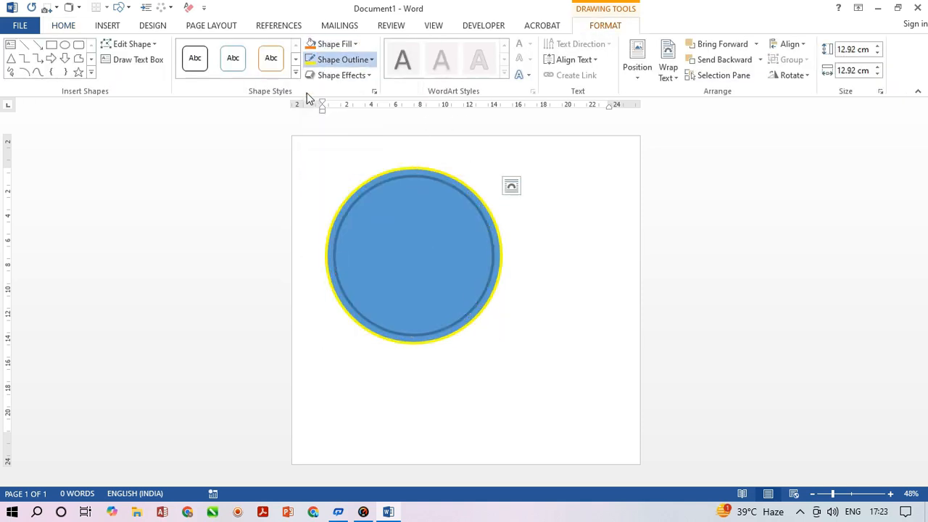
pyautogui.click(354, 44)
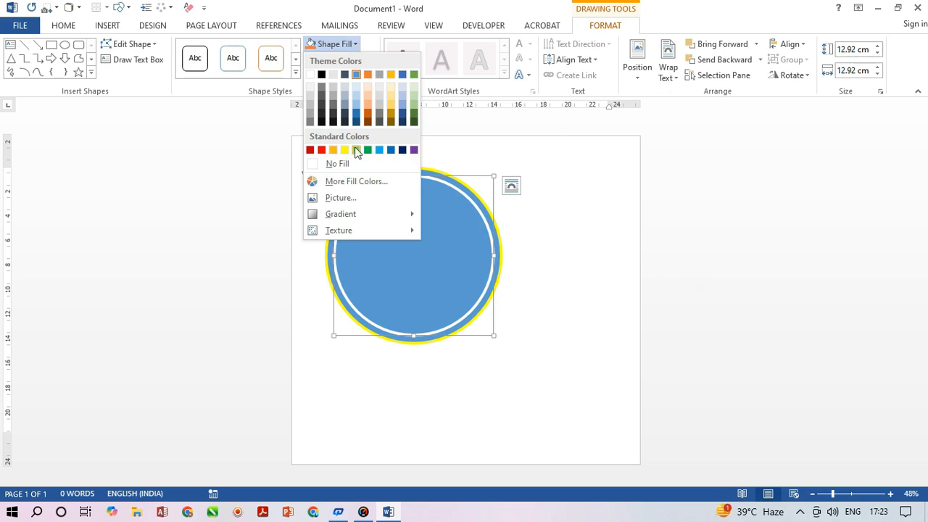
pyautogui.click(559, 201)
# Step: Fill the outer circle with Yellow to match its outline
pyautogui.click(484, 213)
pyautogui.click(323, 44)
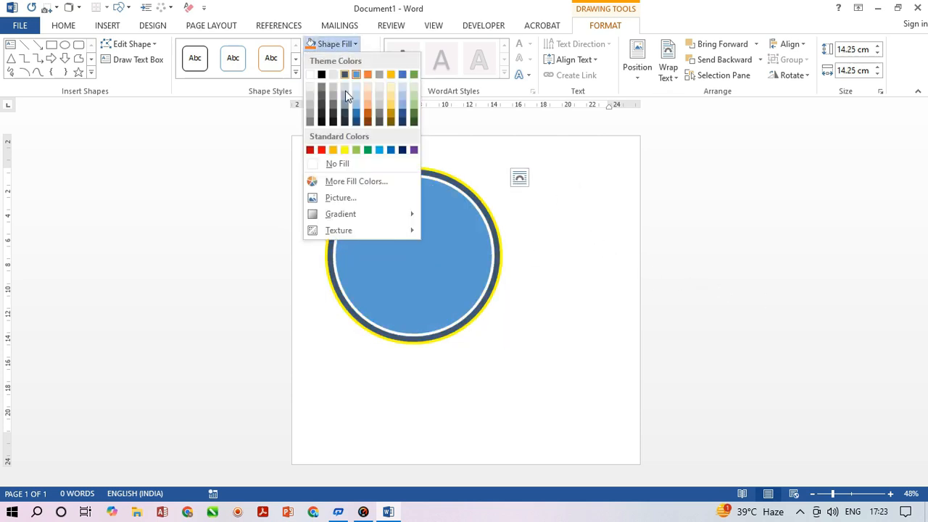
pyautogui.click(348, 148)
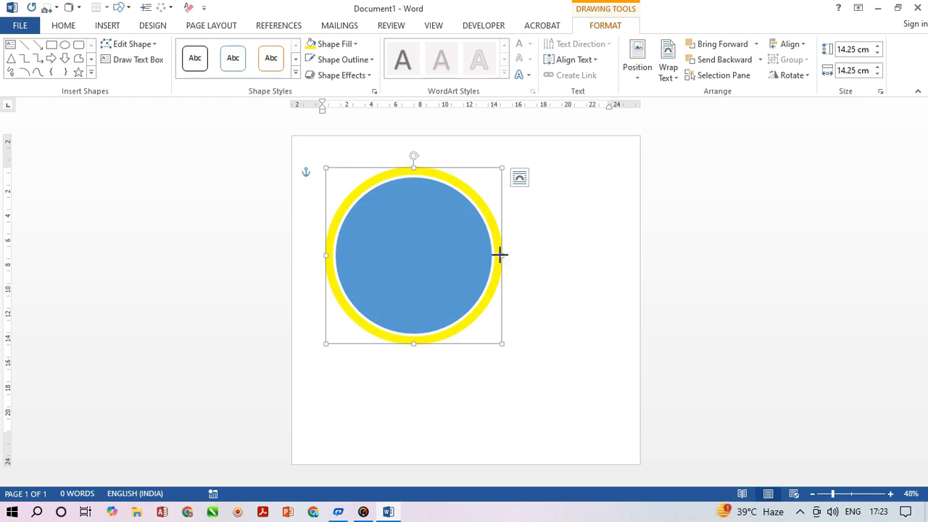
# Step: Enlarge the blue inner circle to about 13.58 cm high by 13.25 cm wide so the yellow ring becomes thinner
pyautogui.click(414, 356)
pyautogui.click(423, 306)
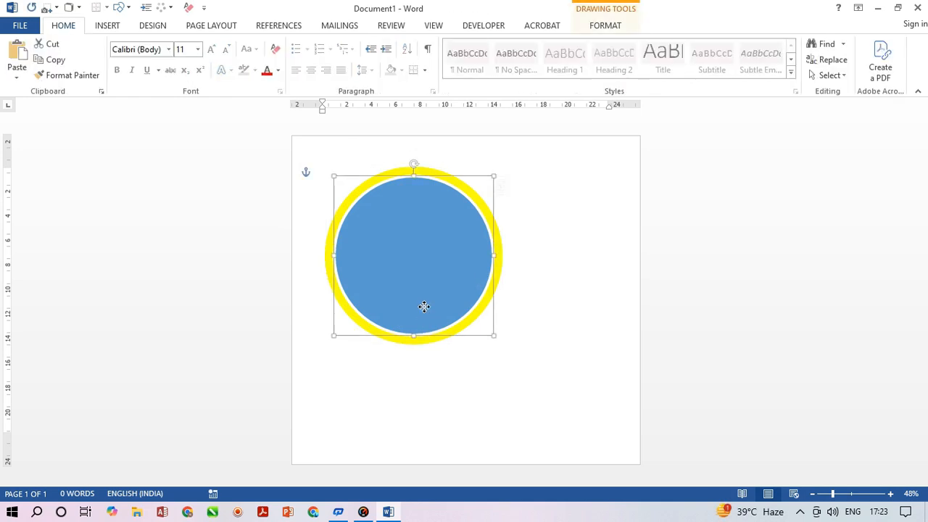
pyautogui.moveTo(414, 174); pyautogui.dragTo(414, 170)
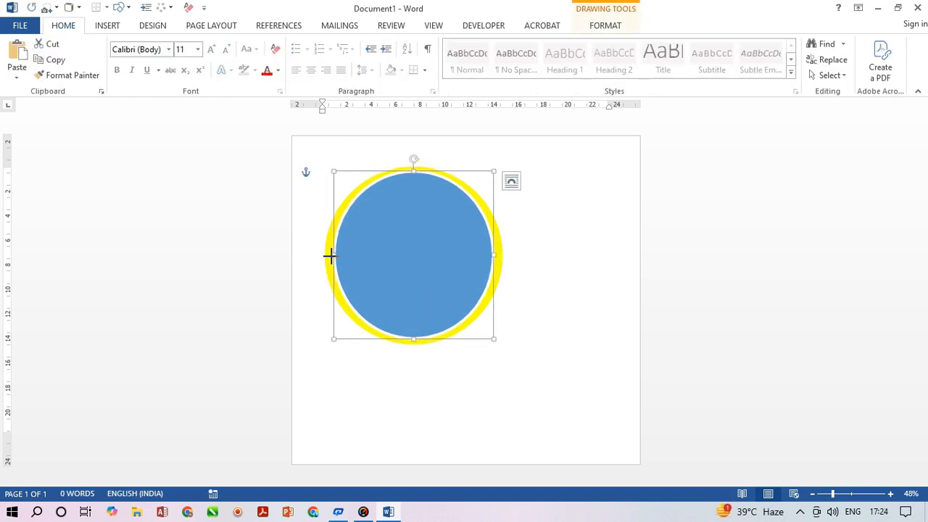
pyautogui.moveTo(330, 255); pyautogui.dragTo(328, 255)
pyautogui.moveTo(492, 255)
pyautogui.mouseDown()
pyautogui.moveTo(502, 254)
pyautogui.moveTo(495, 256)
pyautogui.mouseUp()
pyautogui.click(534, 265)
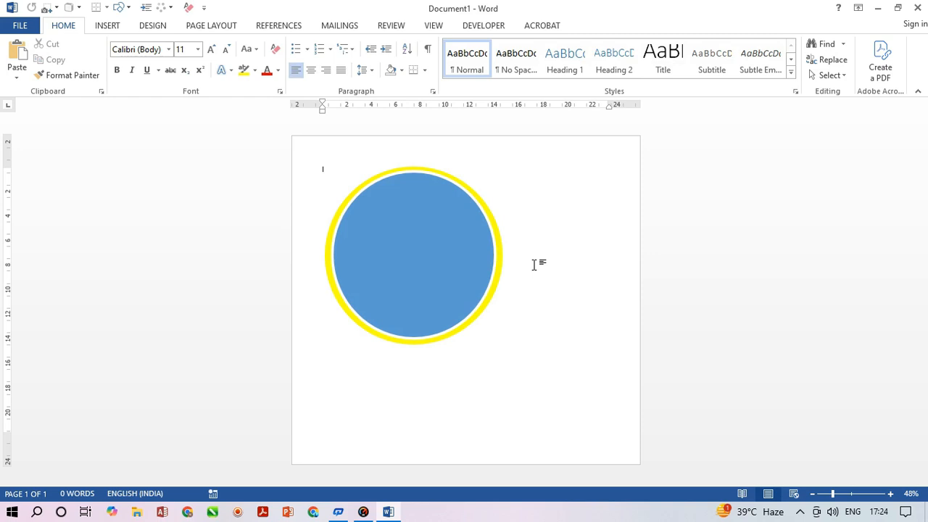
# Step: Reduce the blue circle's height to 13.25 cm and nudge it to the centre of the yellow ring
pyautogui.click(428, 211)
pyautogui.moveTo(415, 171); pyautogui.dragTo(416, 174)
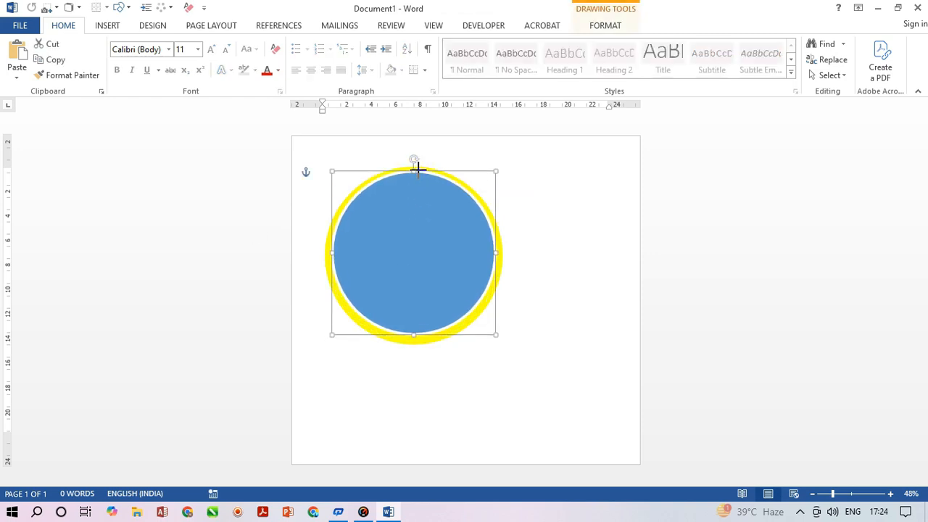
pyautogui.press('Left')
pyautogui.press('Down')
pyautogui.press('Down')
pyautogui.press('Right')
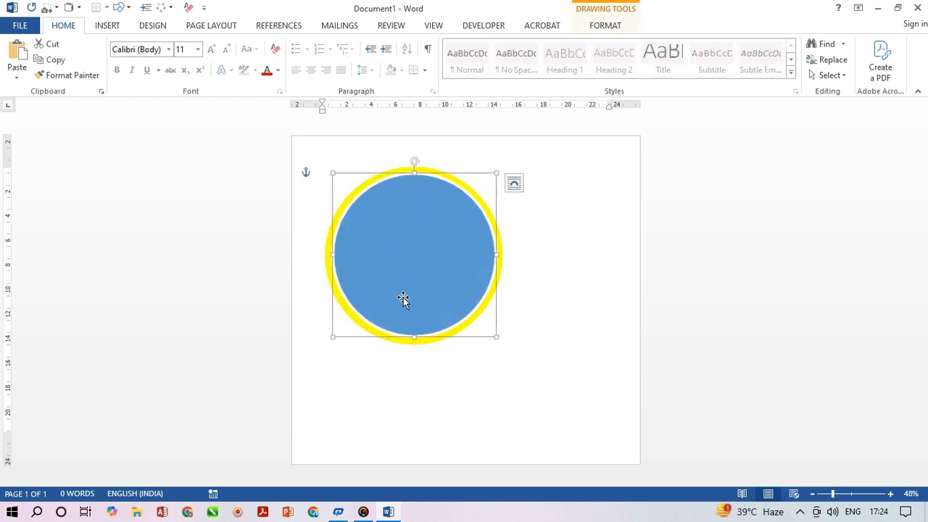
pyautogui.click(612, 349)
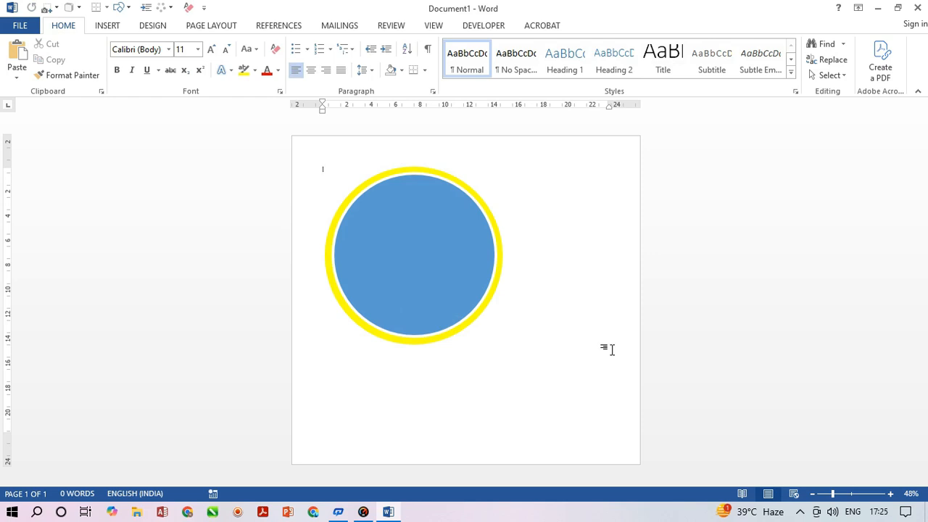
pyautogui.click(393, 303)
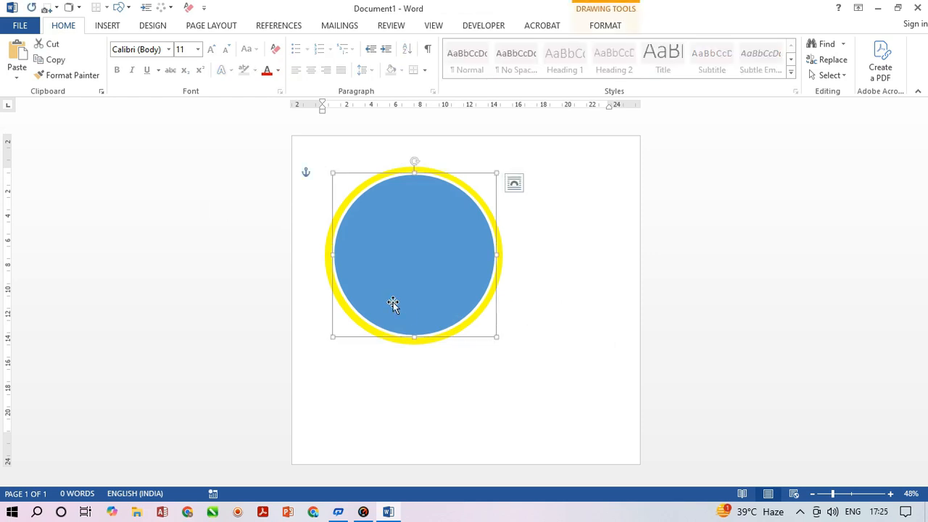
pyautogui.click(608, 26)
pyautogui.click(341, 44)
pyautogui.click(342, 60)
pyautogui.click(342, 59)
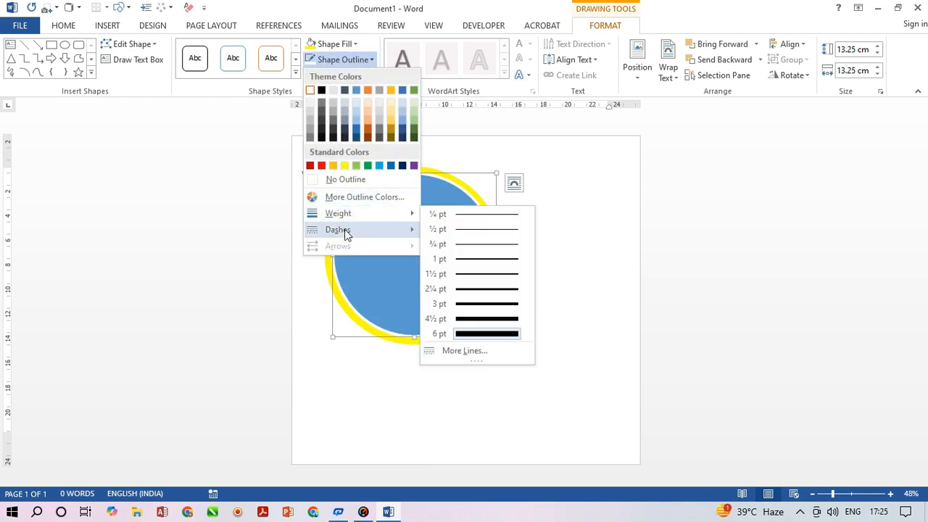
pyautogui.click(497, 329)
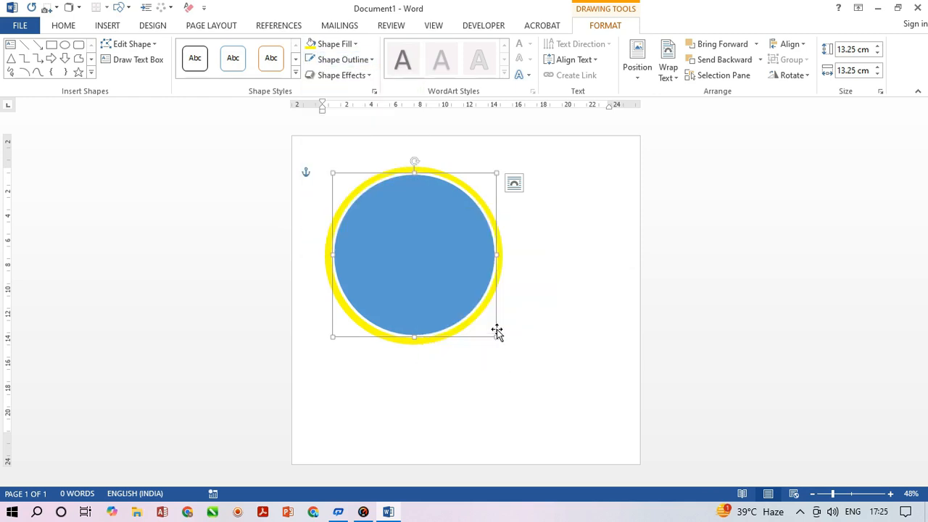
pyautogui.click(355, 44)
pyautogui.click(546, 171)
# Step: Undo the blue circle's last nudges and height change
pyautogui.hotkey('ctrl', 'z')
pyautogui.hotkey('ctrl', 'z')
pyautogui.hotkey('ctrl', 'z')
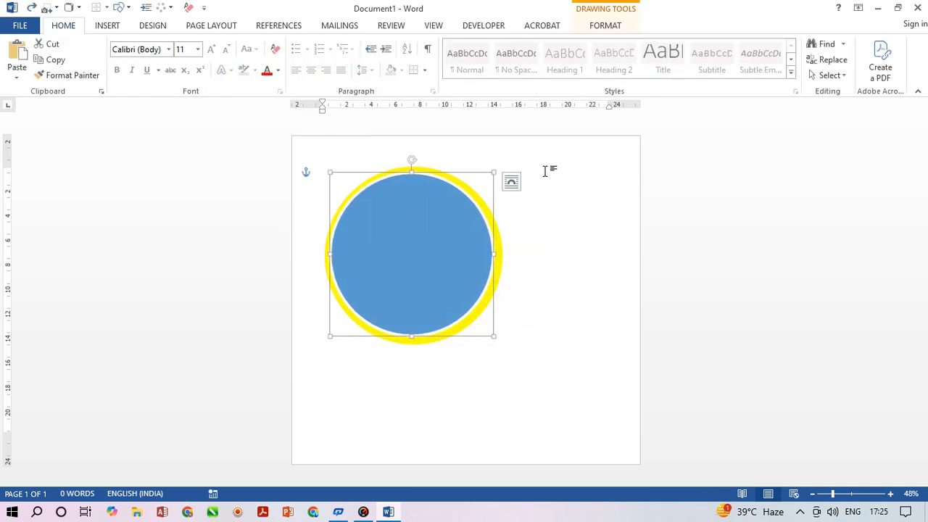
pyautogui.press('ctrl')
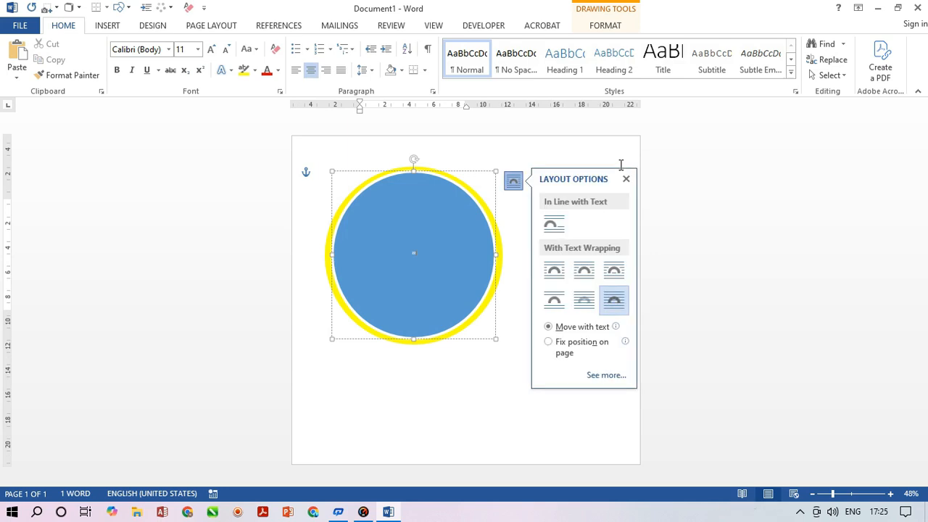
# Step: Set the blue circle's text wrapping to Top and Bottom
pyautogui.click(551, 224)
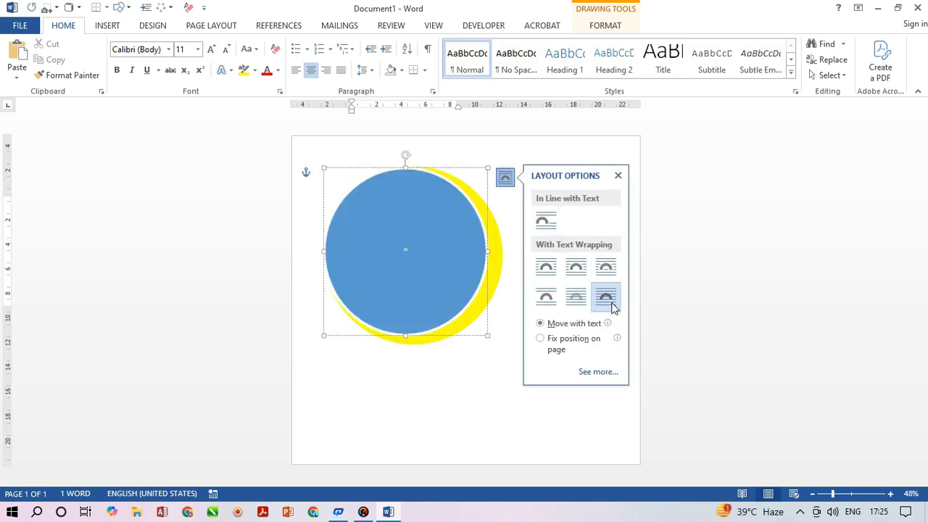
pyautogui.click(556, 310)
pyautogui.click(616, 174)
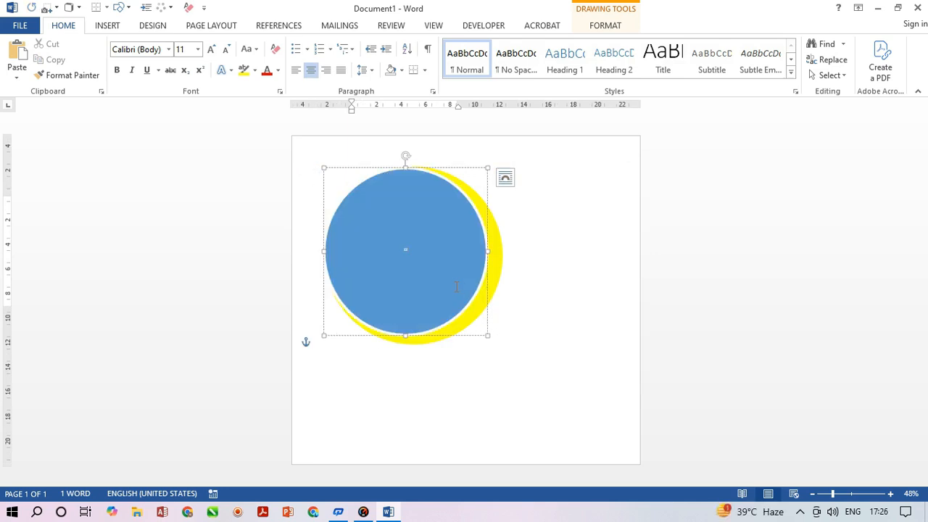
# Step: Move the yellow circle so it sits evenly around the blue one, and delete the text inside the blue circle
pyautogui.click(492, 280)
pyautogui.moveTo(500, 307); pyautogui.dragTo(494, 306)
pyautogui.click(567, 294)
pyautogui.click(421, 243)
pyautogui.press('BackSpace')
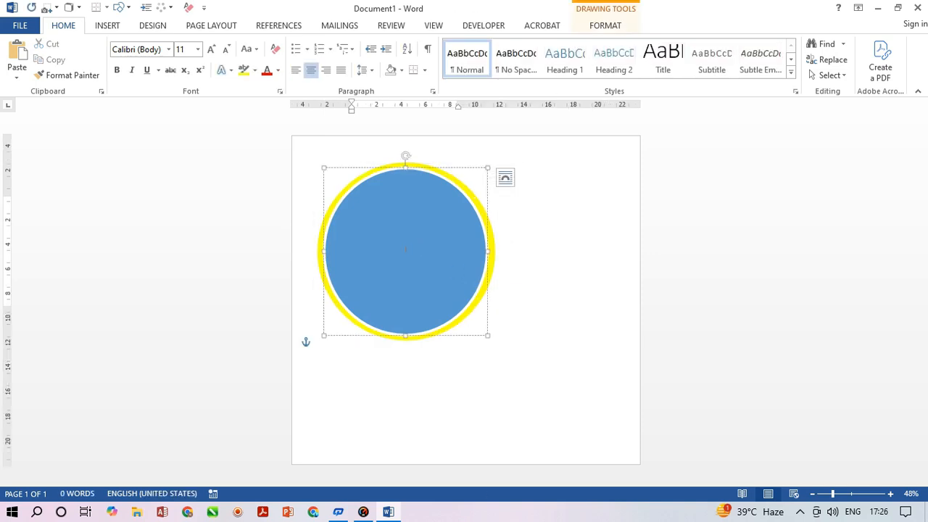
# Step: Open the detailed line formatting for the blue circle and increase its outline width to 9 pt
pyautogui.click(580, 272)
pyautogui.click(396, 252)
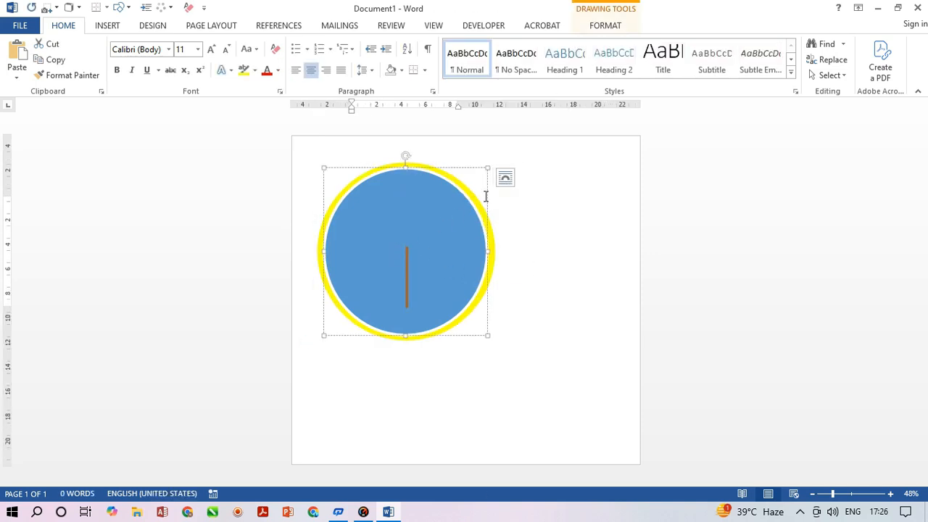
pyautogui.click(600, 26)
pyautogui.click(356, 45)
pyautogui.moveTo(366, 215)
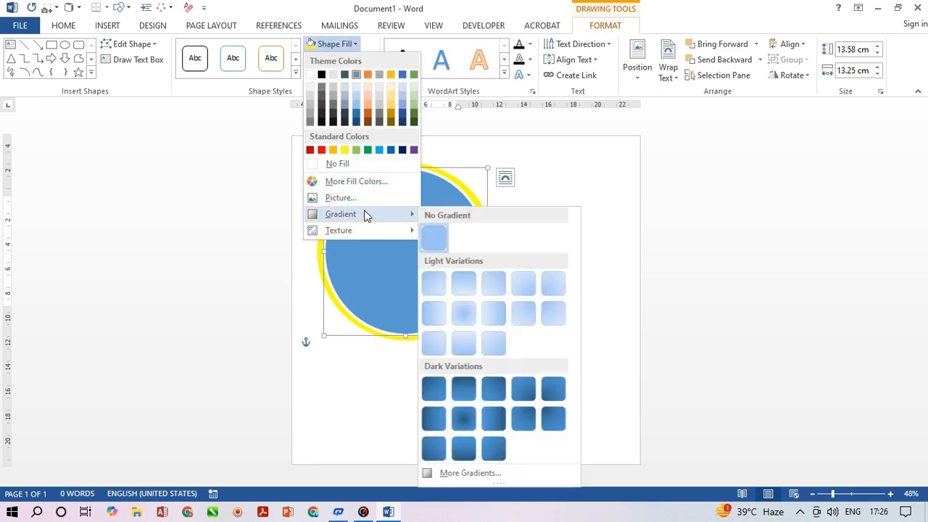
pyautogui.click(342, 60)
pyautogui.click(341, 59)
pyautogui.click(451, 319)
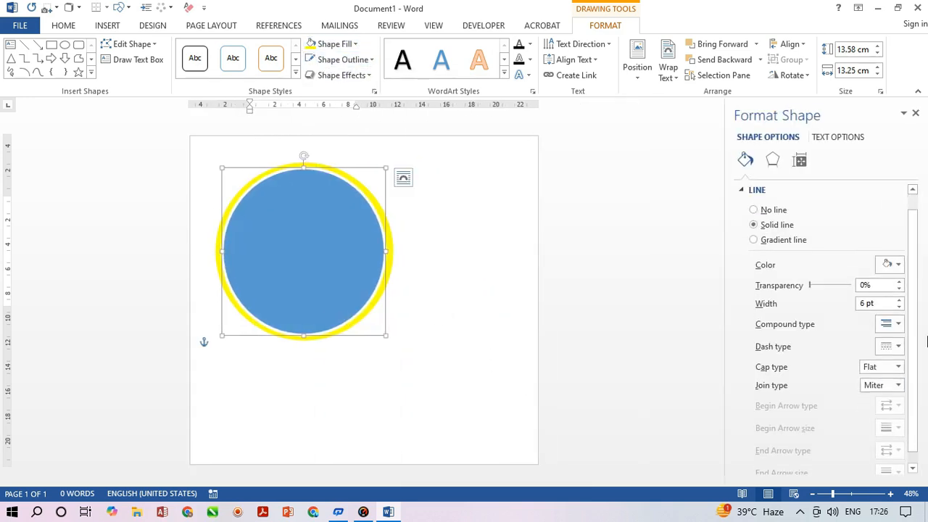
pyautogui.moveTo(812, 292); pyautogui.dragTo(774, 289)
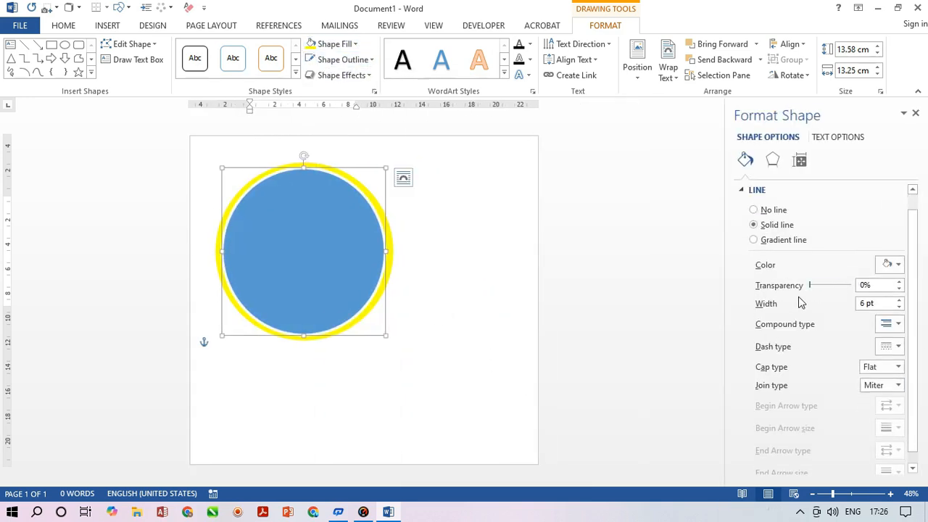
pyautogui.click(899, 307)
pyautogui.click(899, 301)
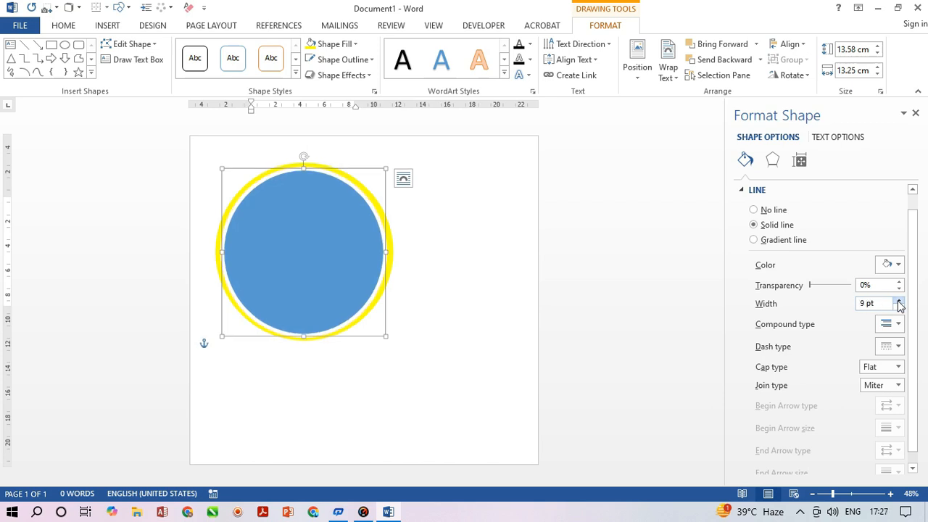
# Step: Increase the blue circle's outline width by one more increment and close the formatting pane
pyautogui.click(900, 307)
pyautogui.click(614, 315)
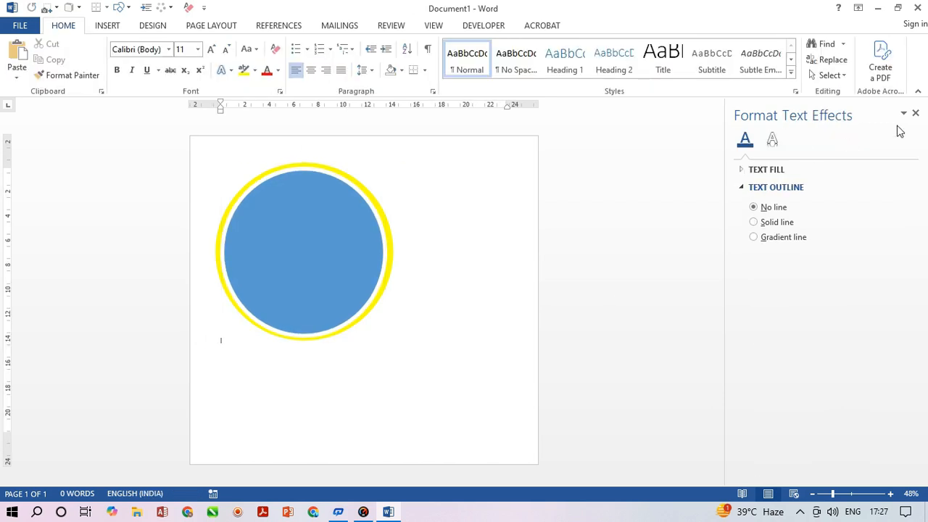
pyautogui.click(916, 113)
pyautogui.click(120, 9)
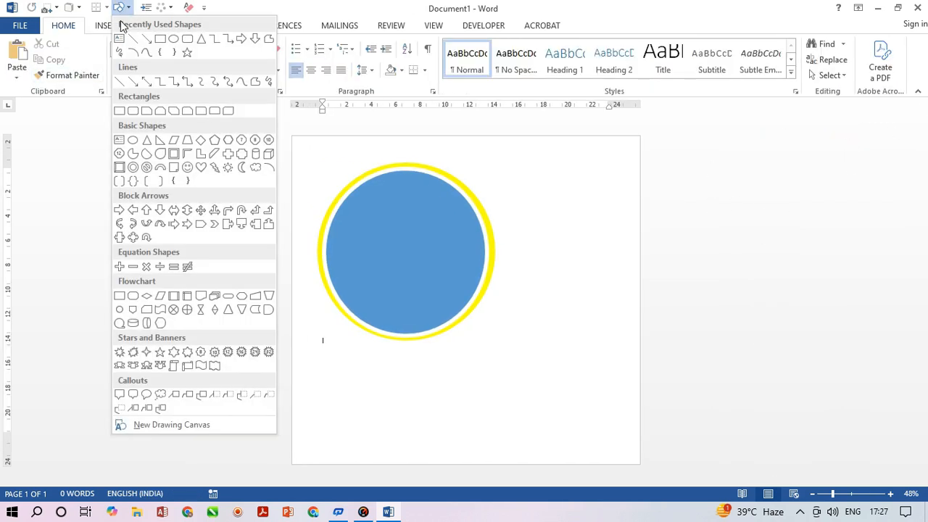
pyautogui.click(143, 52)
pyautogui.click(338, 372)
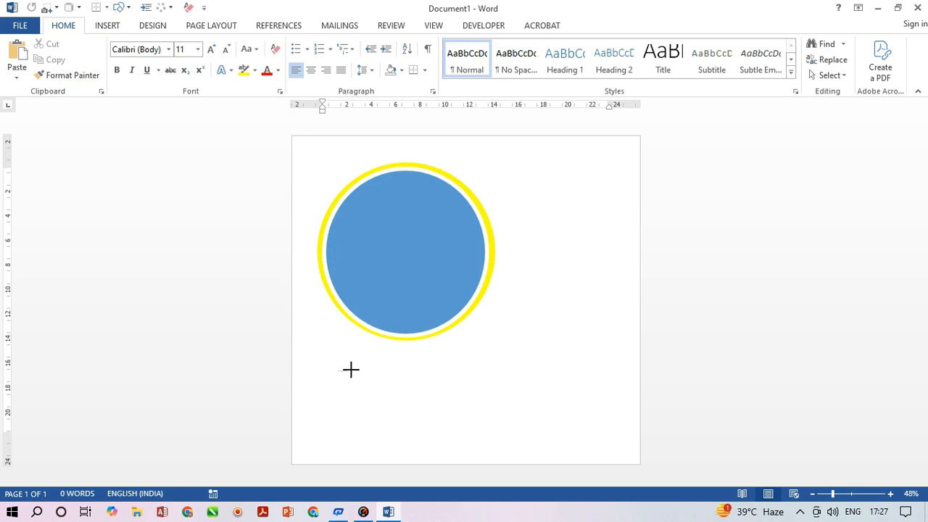
pyautogui.doubleClick(530, 484)
pyautogui.press('Delete')
# Step: Move the blue circle slightly down and to the right on the page
pyautogui.click(436, 332)
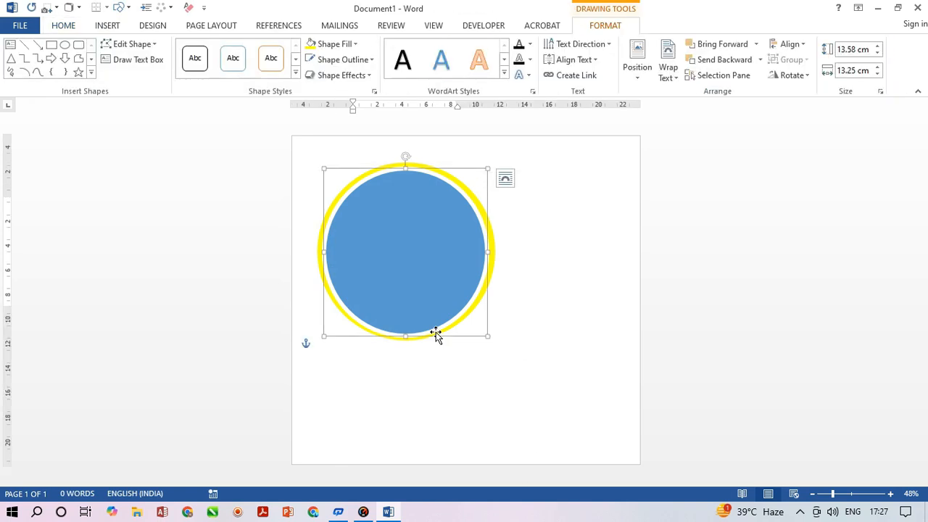
pyautogui.click(501, 337)
pyautogui.click(489, 336)
pyautogui.moveTo(488, 336); pyautogui.dragTo(504, 348)
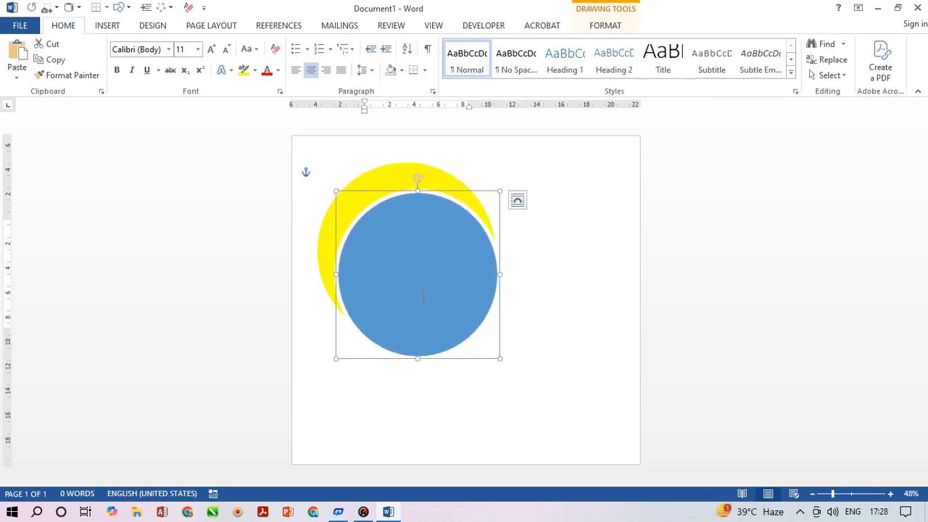
# Step: Move the yellow circle down and right until it forms an even ring around the blue circle
pyautogui.click(491, 338)
pyautogui.click(489, 334)
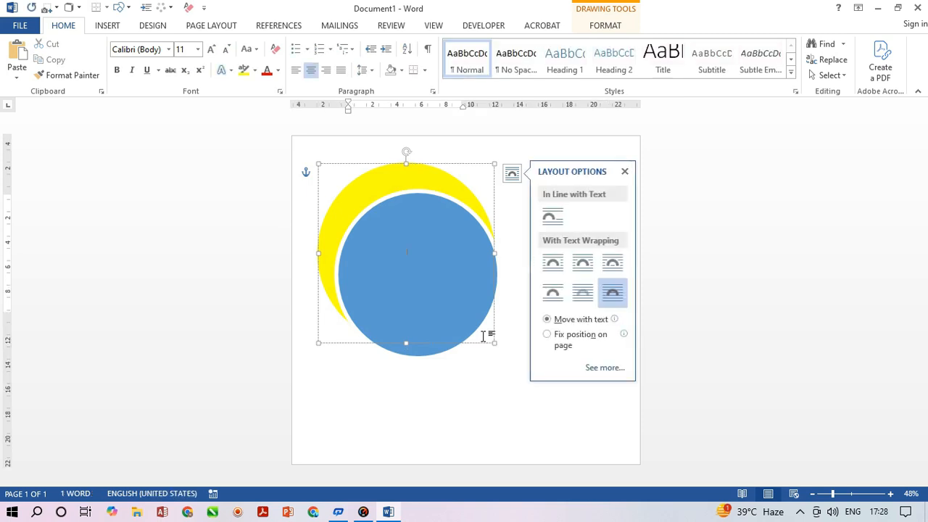
pyautogui.click(625, 172)
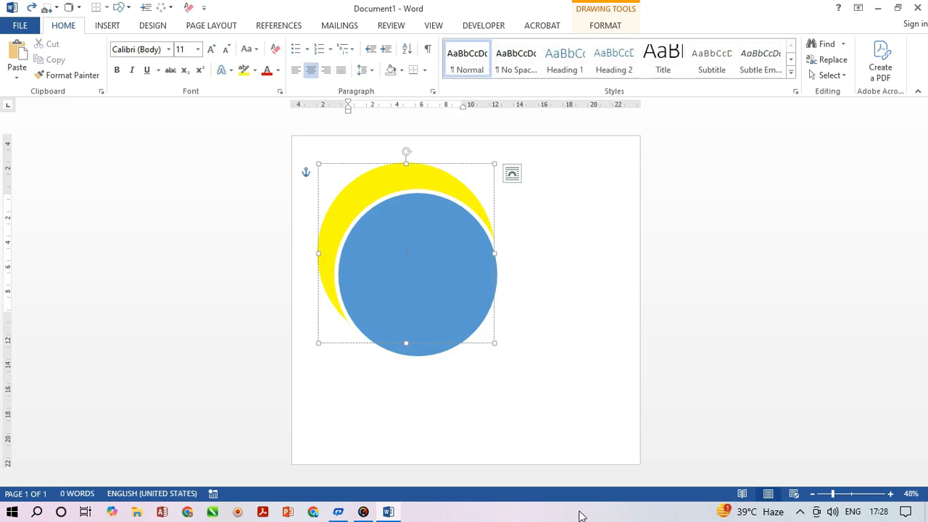
pyautogui.click(494, 331)
pyautogui.press('Right')
pyautogui.press('Right')
pyautogui.press('Down')
pyautogui.press('Down')
pyautogui.press('Down')
pyautogui.press('Down')
pyautogui.press('Down')
pyautogui.press('Right')
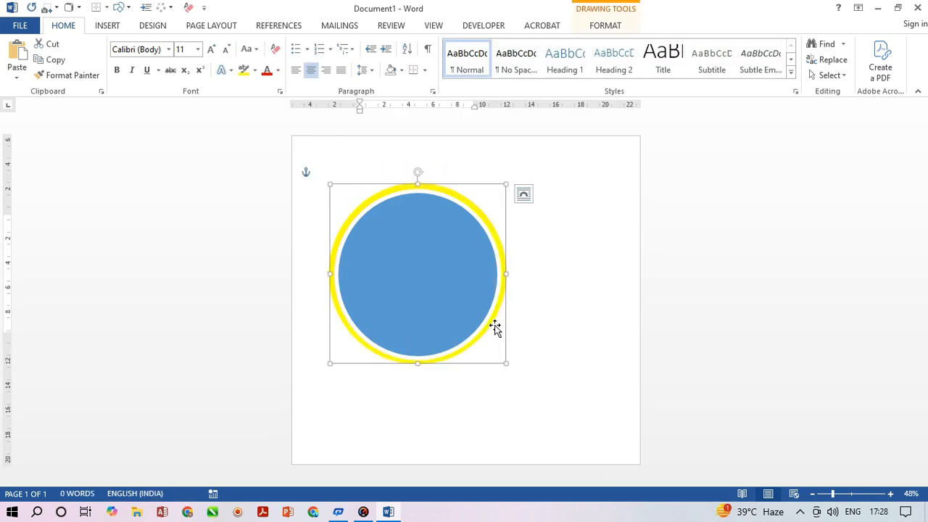
pyautogui.click(540, 351)
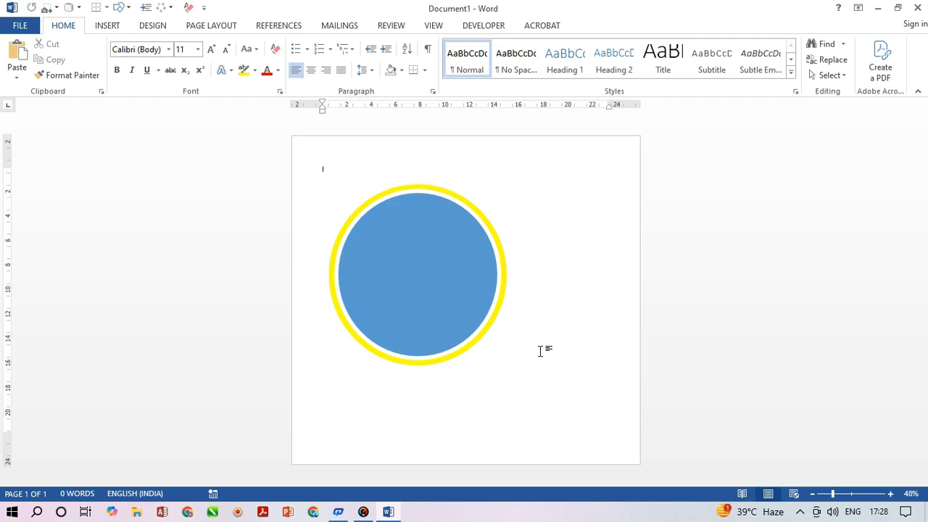
# Step: Draw a curve about 13.34 cm by 29.36 cm from the ring's lower left, along the page bottom, and back to its right side
pyautogui.click(133, 9)
pyautogui.click(141, 47)
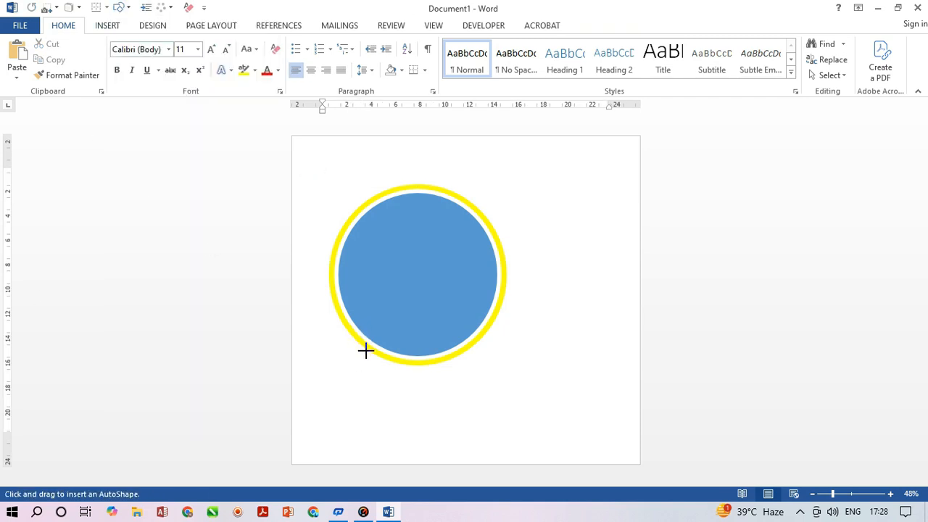
pyautogui.moveTo(366, 351); pyautogui.dragTo(322, 461)
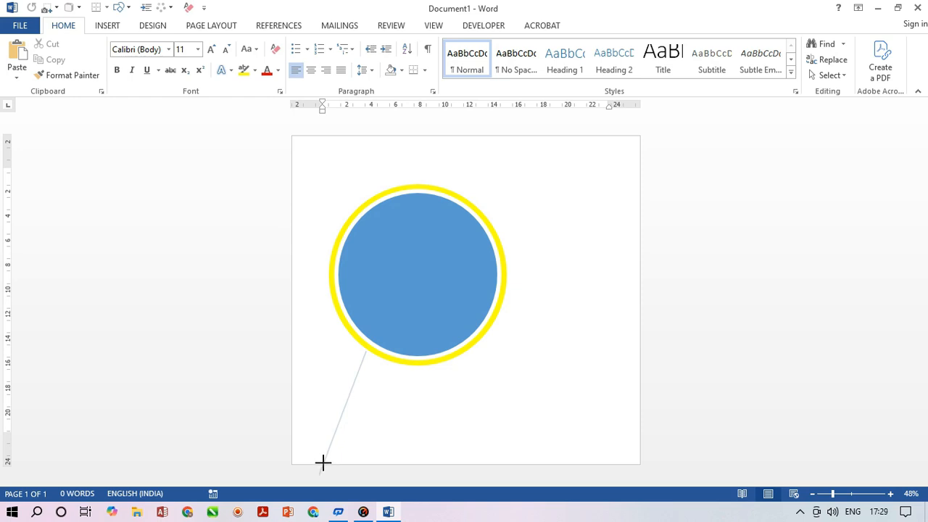
pyautogui.click(323, 461)
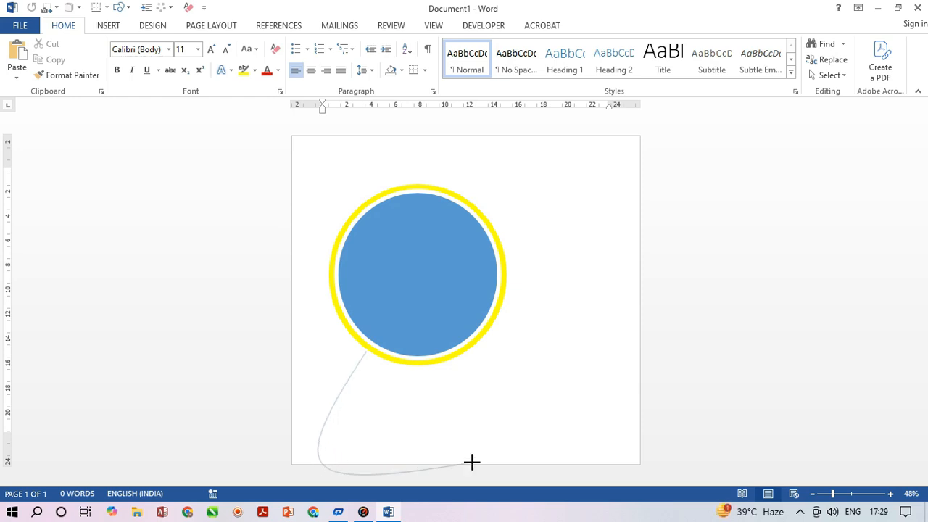
pyautogui.click(641, 462)
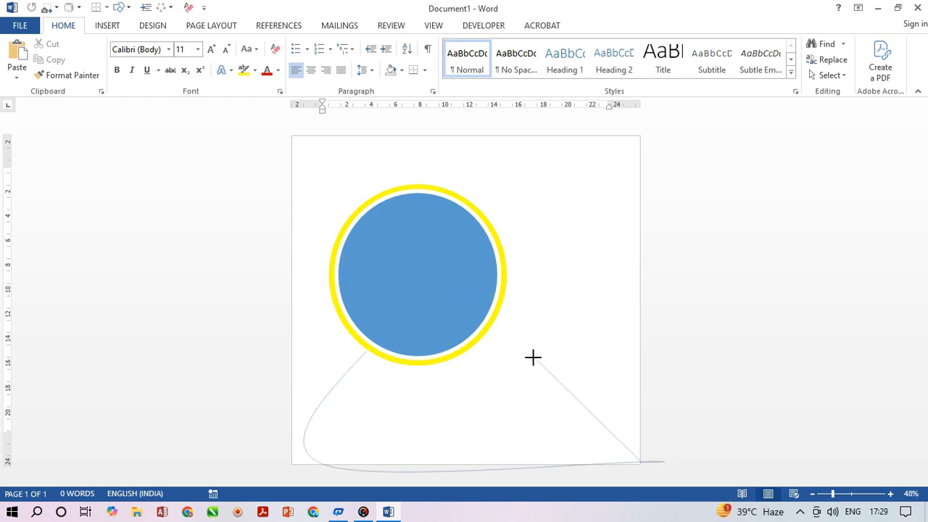
pyautogui.doubleClick(498, 308)
# Step: Move the lower curve slightly to the right and stretch it to about 13.89 cm tall
pyautogui.click(377, 431)
pyautogui.click(320, 403)
pyautogui.moveTo(304, 396); pyautogui.dragTo(325, 399)
pyautogui.click(504, 317)
pyautogui.click(524, 319)
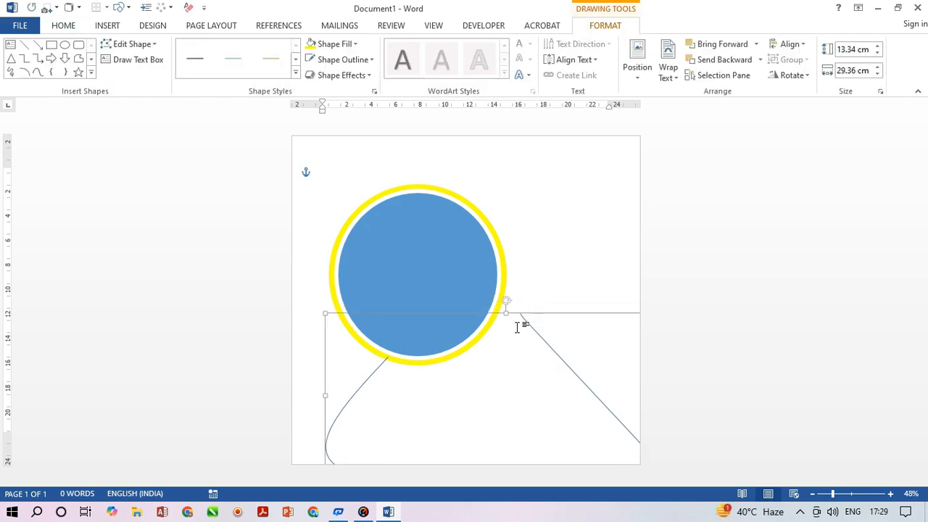
pyautogui.moveTo(506, 313); pyautogui.dragTo(462, 313)
pyautogui.click(676, 443)
pyautogui.click(524, 318)
pyautogui.click(539, 375)
pyautogui.click(524, 318)
pyautogui.click(543, 396)
pyautogui.click(524, 319)
pyautogui.click(522, 423)
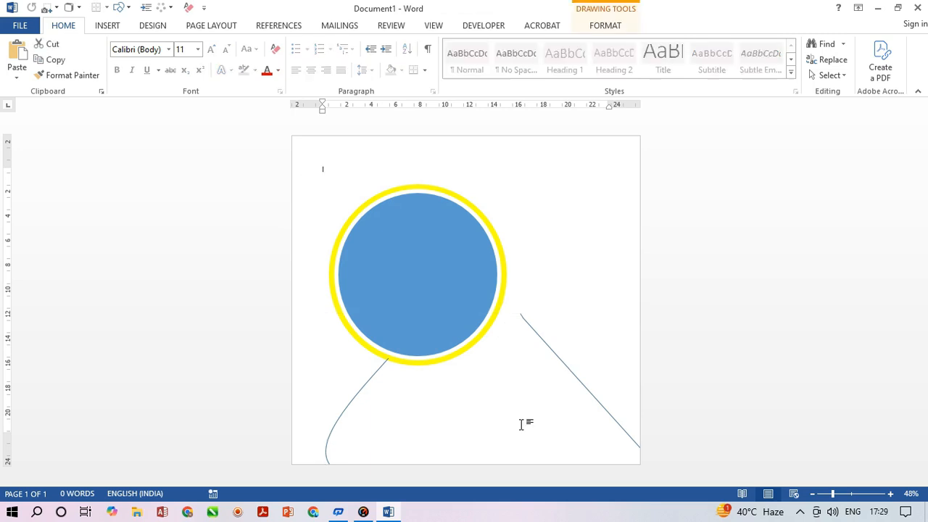
# Step: Move the lower curve back to the left and slightly up so its ends meet the yellow ring
pyautogui.click(524, 319)
pyautogui.moveTo(600, 314); pyautogui.dragTo(580, 312)
pyautogui.click(549, 383)
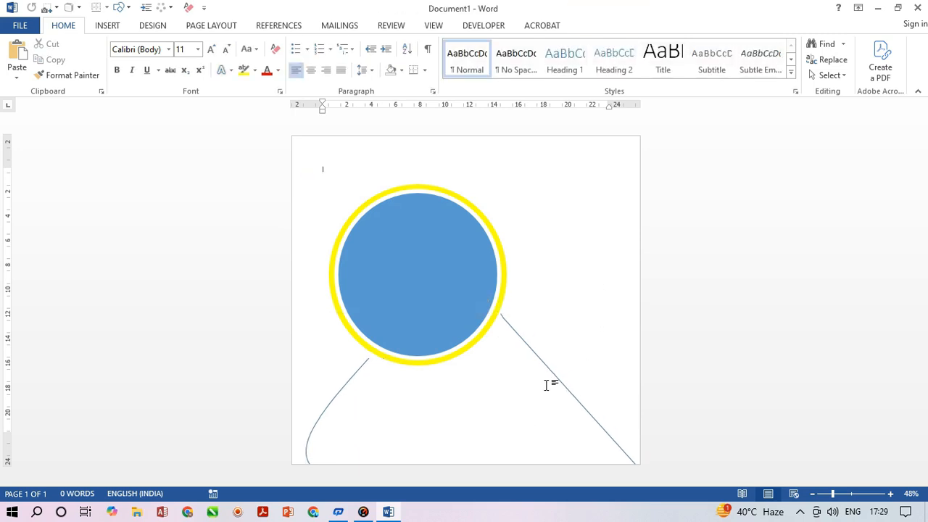
pyautogui.click(588, 317)
pyautogui.click(533, 357)
pyautogui.click(567, 312)
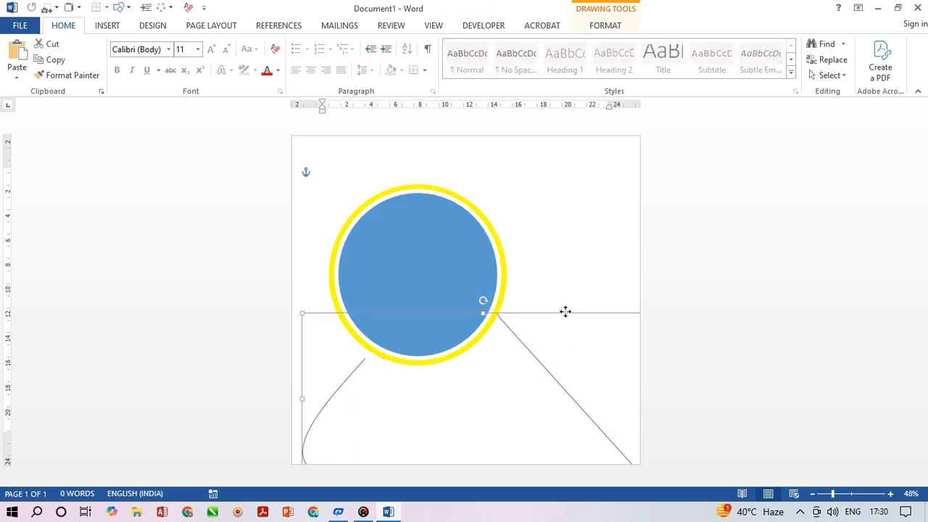
pyautogui.moveTo(570, 312); pyautogui.dragTo(569, 310)
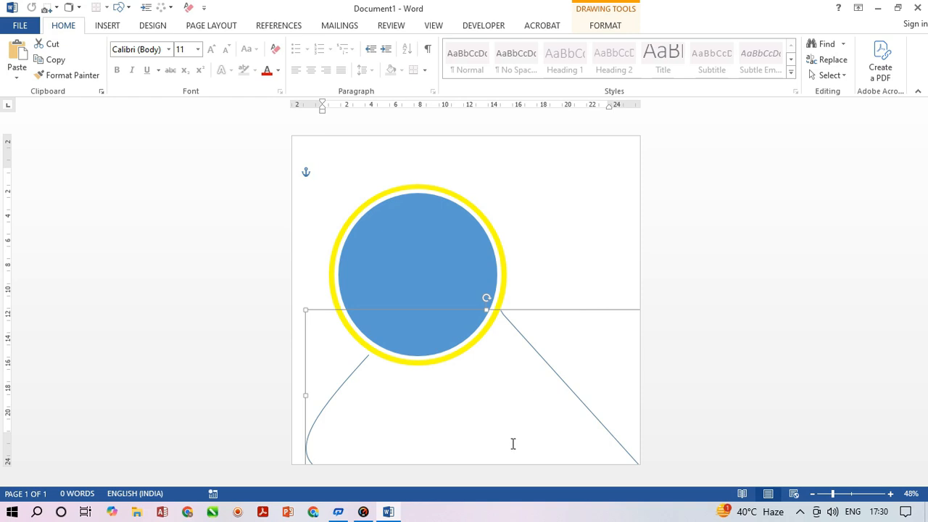
pyautogui.click(443, 440)
# Step: Fill the lower curve shape with black
pyautogui.click(530, 343)
pyautogui.click(608, 26)
pyautogui.click(338, 45)
pyautogui.click(323, 77)
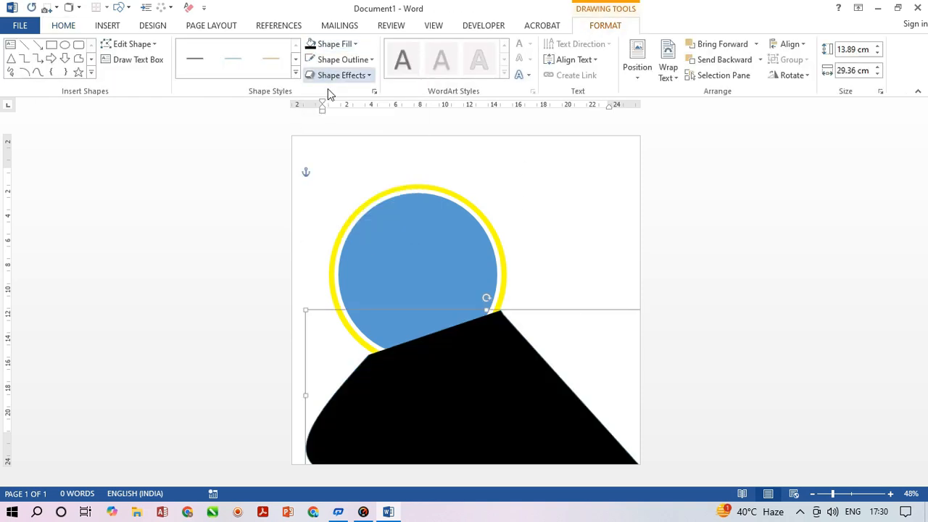
# Step: Send the black shape behind the circles and nudge it up against the yellow ring
pyautogui.rightClick(557, 311)
pyautogui.click(559, 212)
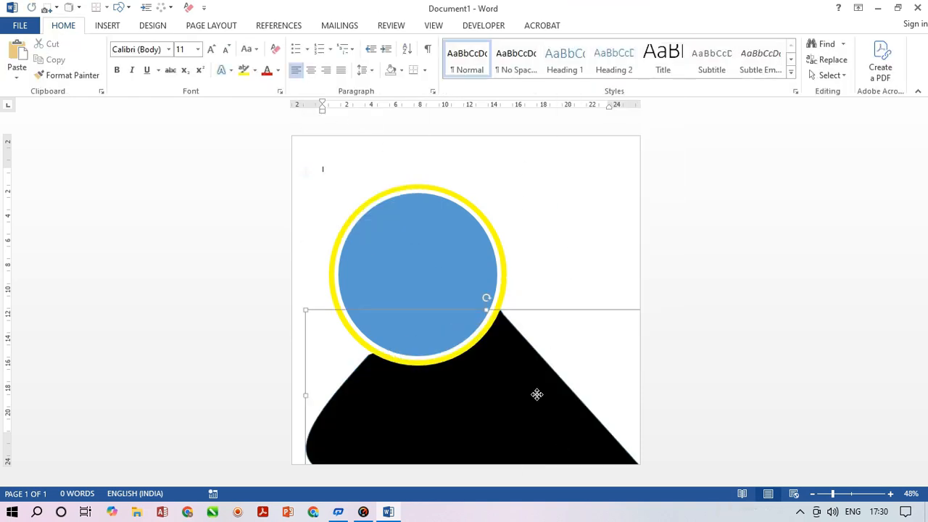
pyautogui.click(590, 322)
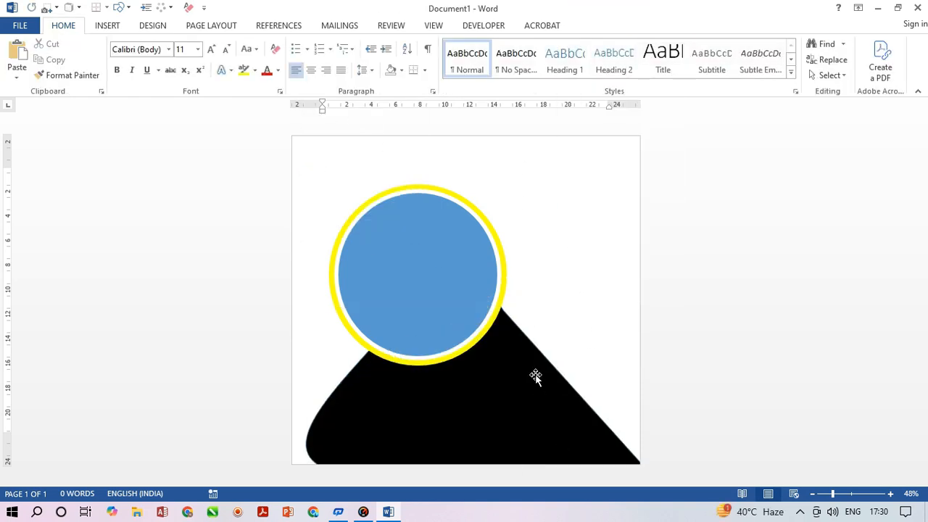
pyautogui.click(557, 466)
# Step: Open the outline options for the lower black shape
pyautogui.click(605, 25)
pyautogui.click(338, 44)
pyautogui.click(338, 44)
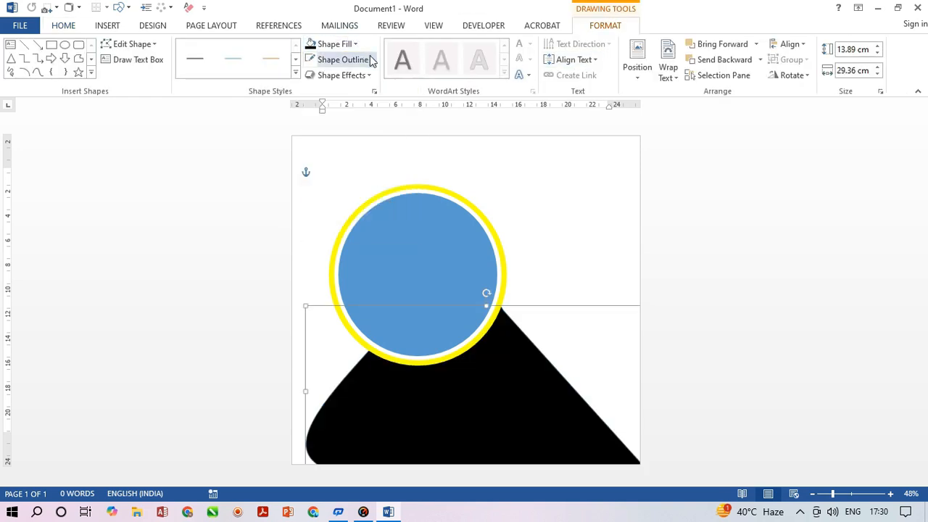
pyautogui.click(371, 60)
pyautogui.click(555, 207)
# Step: Try a different outline setting on the blue circle and undo it
pyautogui.click(452, 195)
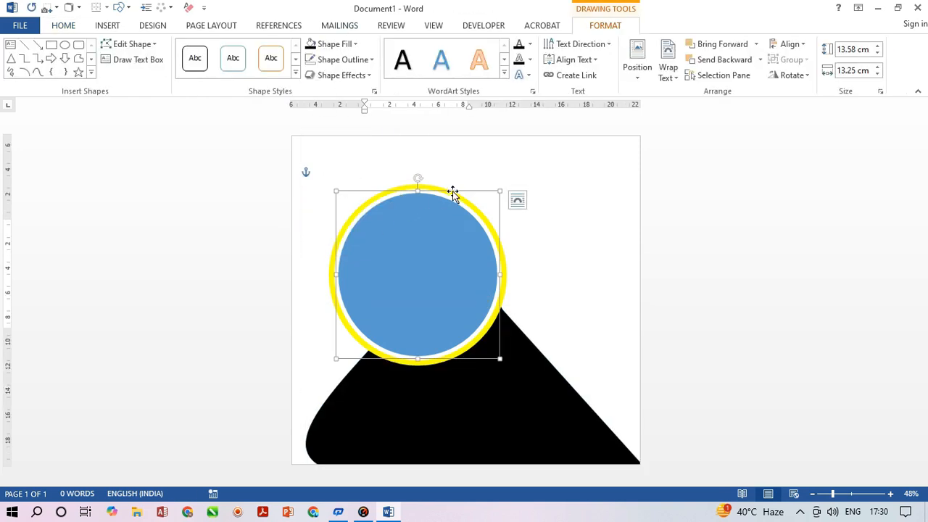
pyautogui.click(371, 59)
pyautogui.click(355, 181)
pyautogui.click(513, 149)
pyautogui.hotkey('ctrl', 'z')
pyautogui.click(565, 288)
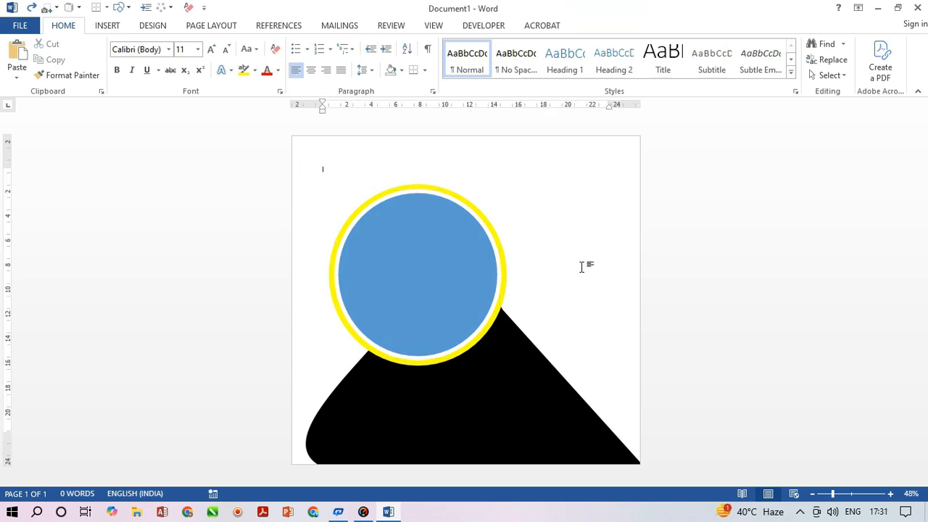
pyautogui.click(128, 8)
pyautogui.click(141, 47)
pyautogui.moveTo(294, 149); pyautogui.dragTo(291, 221)
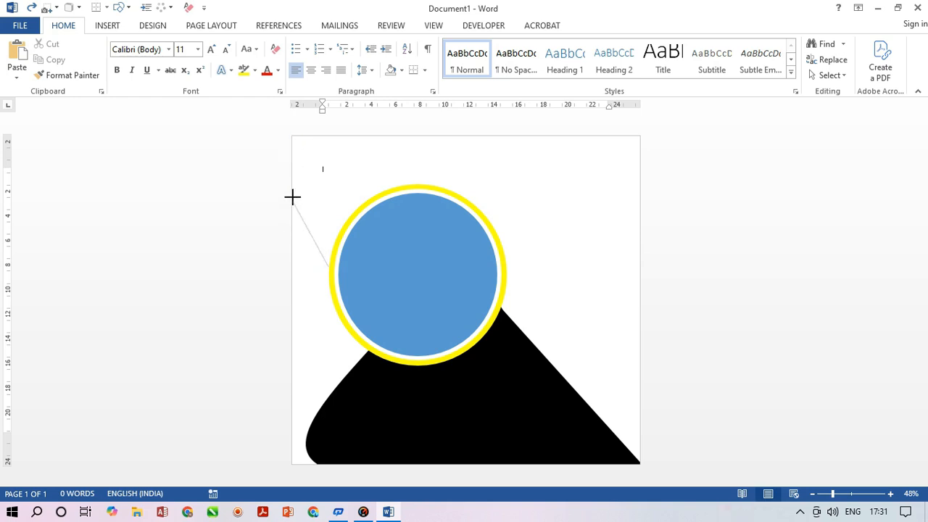
pyautogui.doubleClick(292, 134)
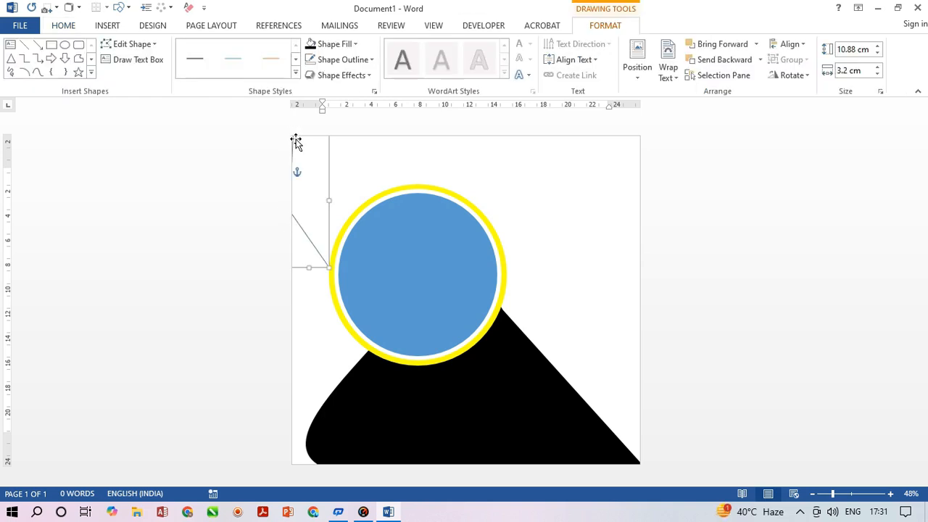
pyautogui.press('Delete')
pyautogui.click(127, 8)
pyautogui.click(178, 82)
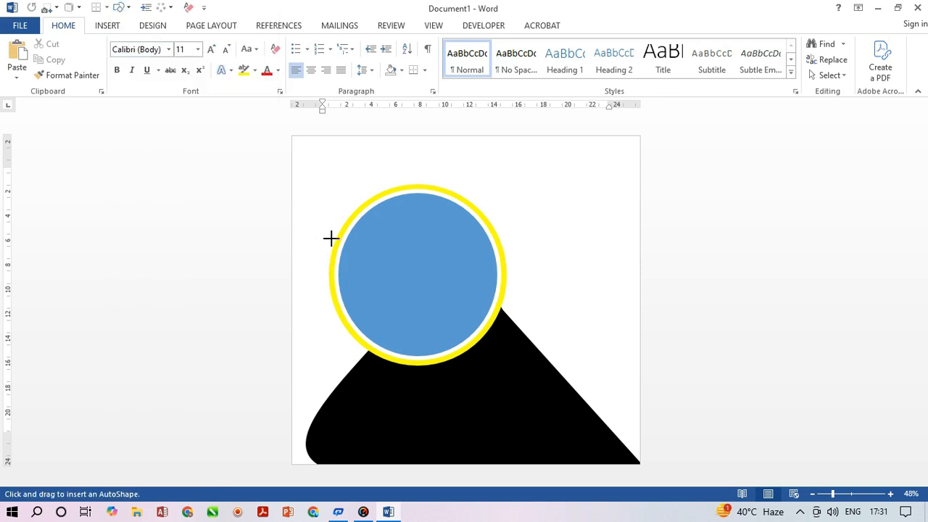
pyautogui.doubleClick(294, 131)
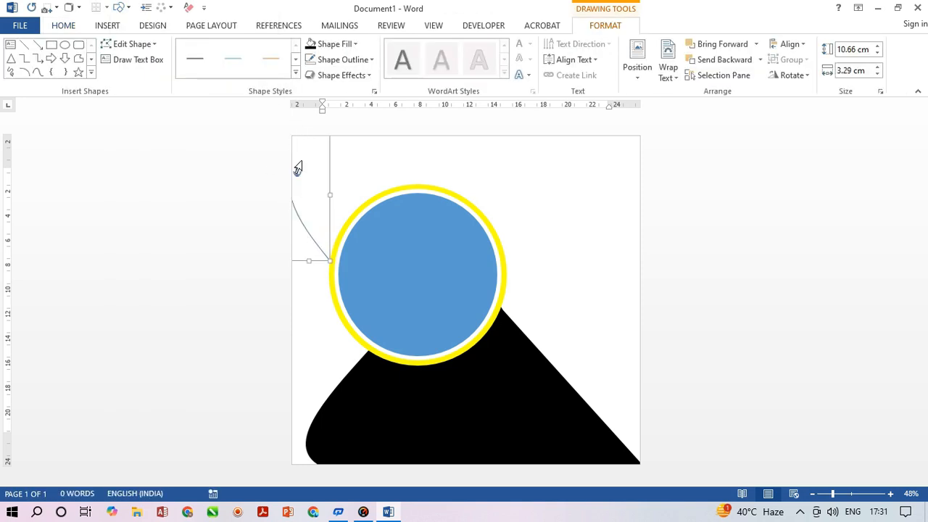
pyautogui.press('Delete')
# Step: Draw a curve about 11.99 cm by 19.68 cm from the ring's left side around the page's top-left corner to its right side
pyautogui.click(125, 9)
pyautogui.click(149, 55)
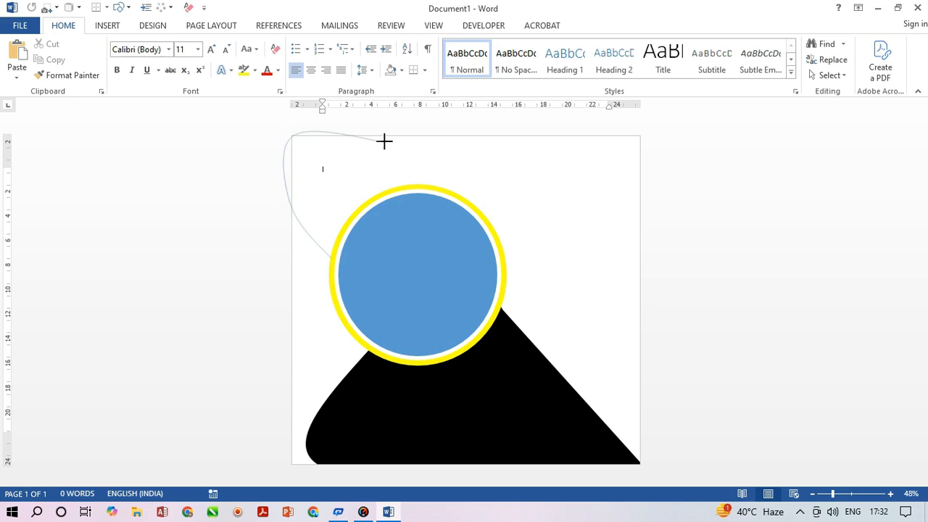
pyautogui.click(498, 137)
pyautogui.doubleClick(508, 269)
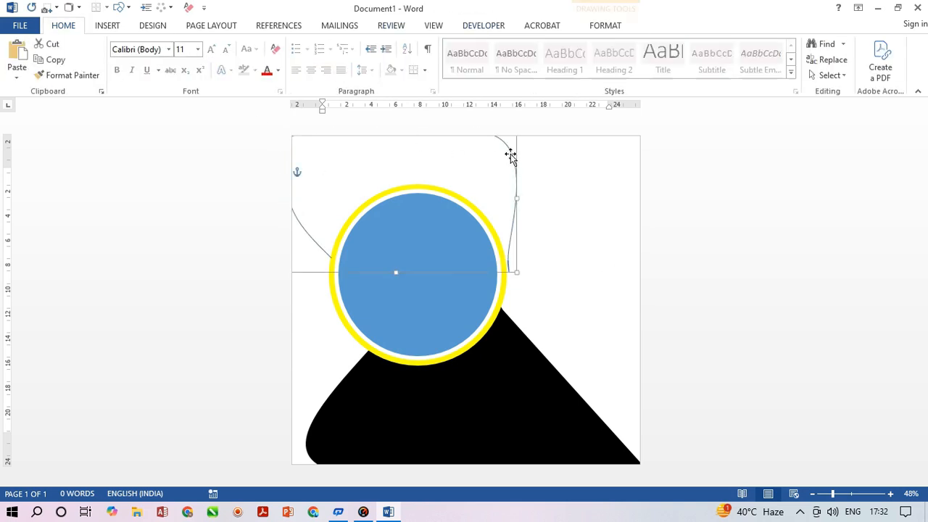
# Step: Fill the upper curve shape with black and choose an outline colour for it
pyautogui.click(356, 45)
pyautogui.click(326, 73)
pyautogui.click(371, 59)
pyautogui.click(365, 97)
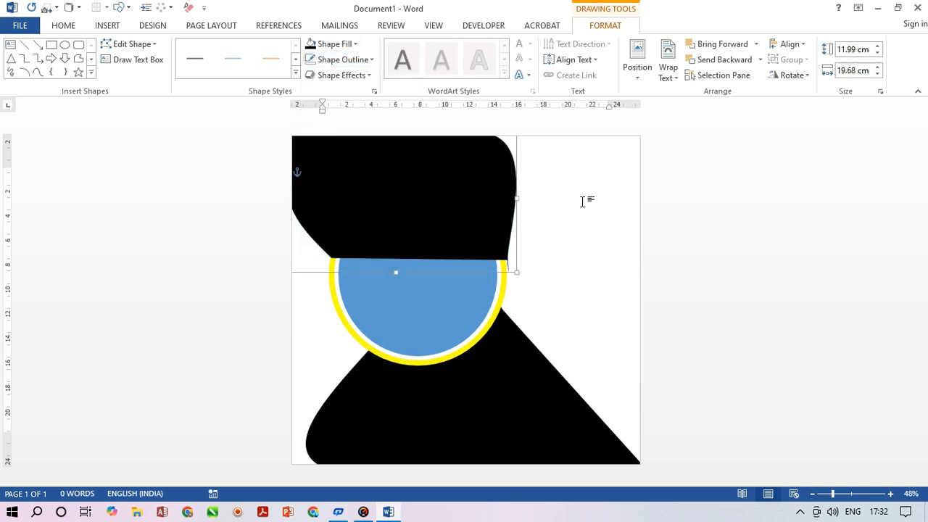
# Step: Send the upper black shape to the back, behind both circles
pyautogui.rightClick(520, 169)
pyautogui.click(485, 227)
pyautogui.rightClick(544, 209)
pyautogui.rightClick(509, 202)
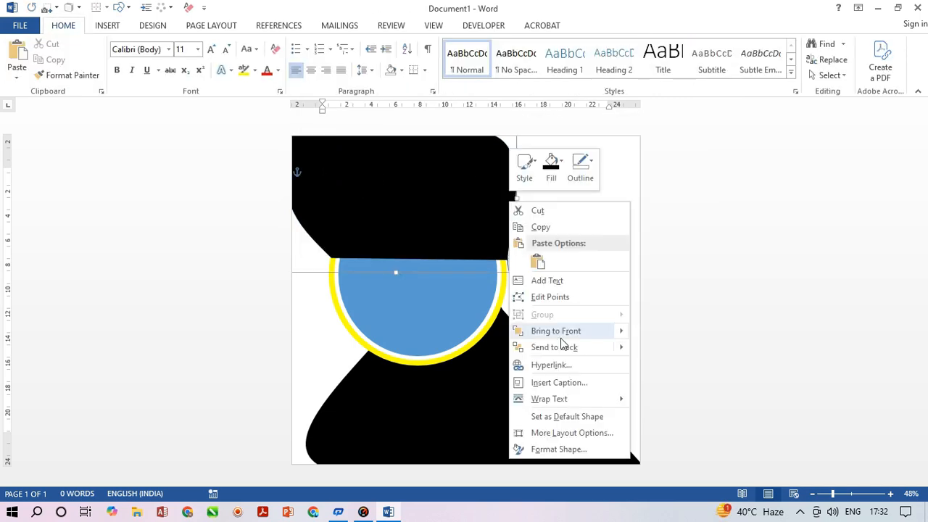
pyautogui.click(555, 347)
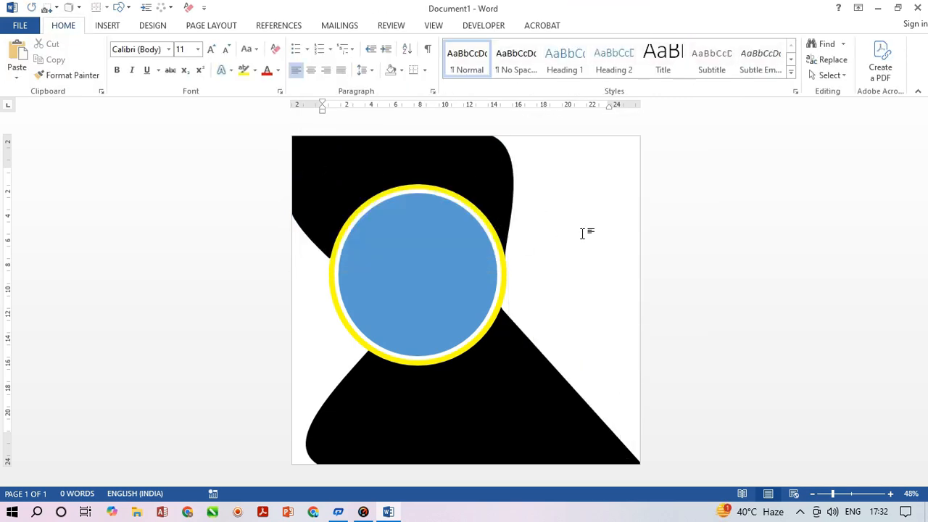
# Step: Draw a rectangle about 18.11 cm tall over the lower-left area of the page
pyautogui.click(120, 7)
pyautogui.click(152, 35)
pyautogui.click(310, 247)
pyautogui.click(124, 8)
pyautogui.click(151, 40)
pyautogui.moveTo(301, 242)
pyautogui.mouseDown()
pyautogui.moveTo(303, 299)
pyautogui.moveTo(362, 468)
pyautogui.moveTo(380, 462)
pyautogui.mouseUp()
# Step: Extend the lower-left rectangle to the page's left edge and upward to about 20.48 cm tall and 7.29 cm wide
pyautogui.moveTo(304, 351); pyautogui.dragTo(294, 352)
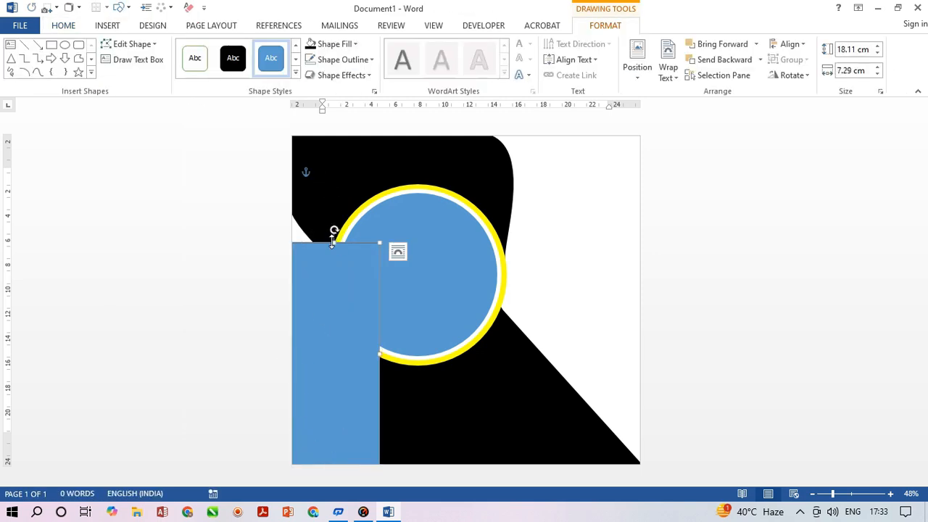
pyautogui.moveTo(335, 242); pyautogui.dragTo(334, 214)
# Step: Fill the lower-left rectangle with yellow and send it to the back, behind the black shapes and circles
pyautogui.rightClick(366, 235)
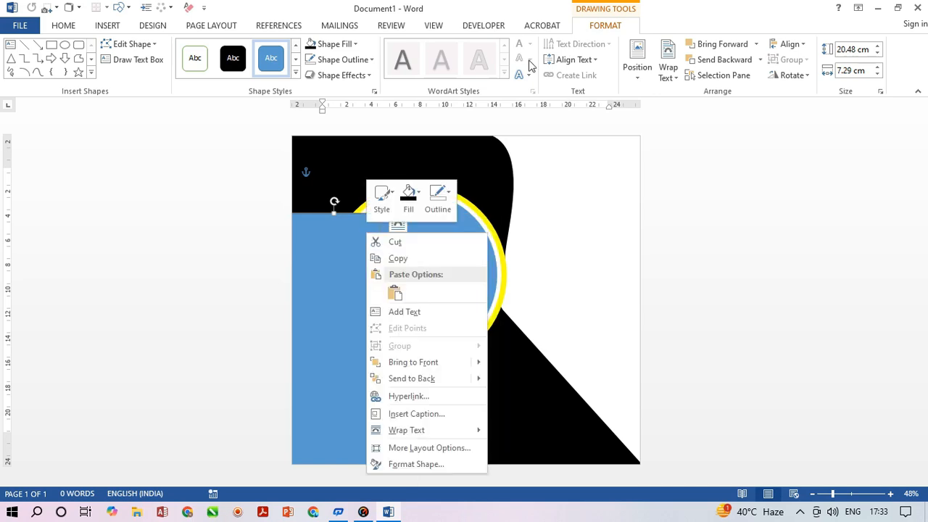
pyautogui.click(613, 24)
pyautogui.rightClick(352, 226)
pyautogui.click(356, 44)
pyautogui.doubleClick(326, 222)
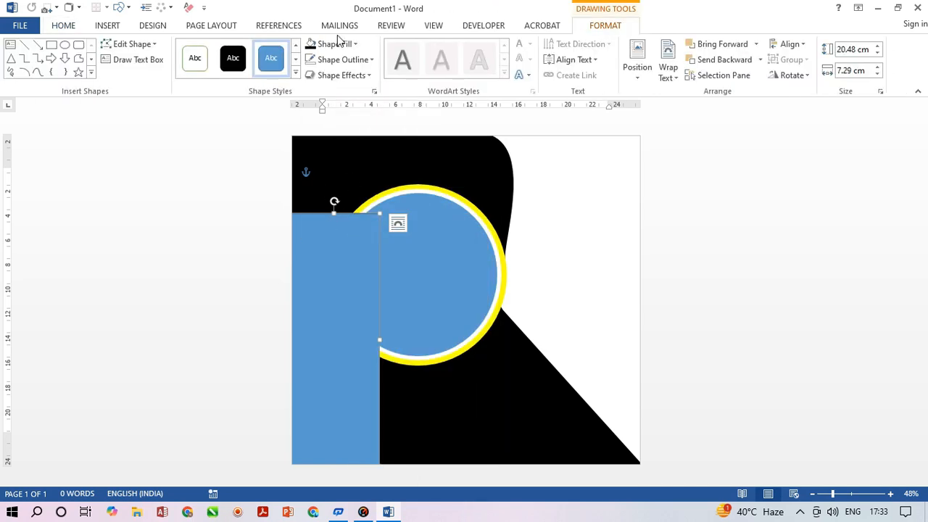
pyautogui.click(355, 44)
pyautogui.click(346, 151)
pyautogui.rightClick(338, 237)
pyautogui.click(383, 388)
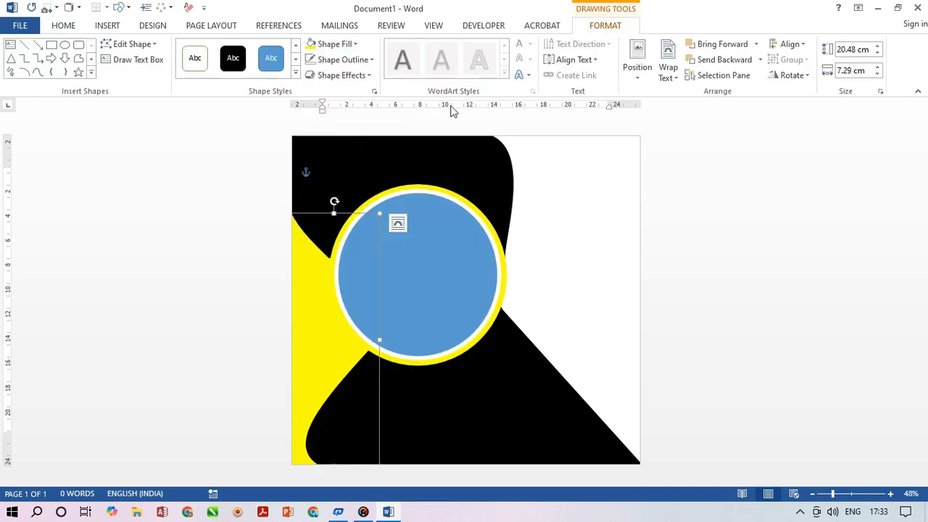
# Step: Draw a rectangle along the page's right edge and extend it to about 26.45 cm tall and 12.64 cm wide
pyautogui.click(128, 7)
pyautogui.click(118, 93)
pyautogui.moveTo(586, 169)
pyautogui.mouseDown()
pyautogui.moveTo(593, 253)
pyautogui.moveTo(641, 461)
pyautogui.mouseUp()
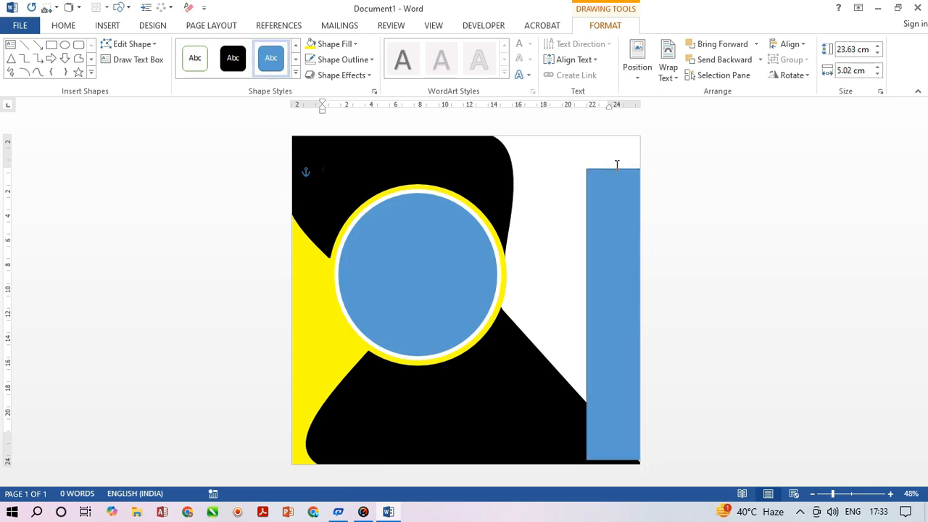
pyautogui.moveTo(617, 165); pyautogui.dragTo(617, 136)
pyautogui.moveTo(587, 297); pyautogui.dragTo(493, 296)
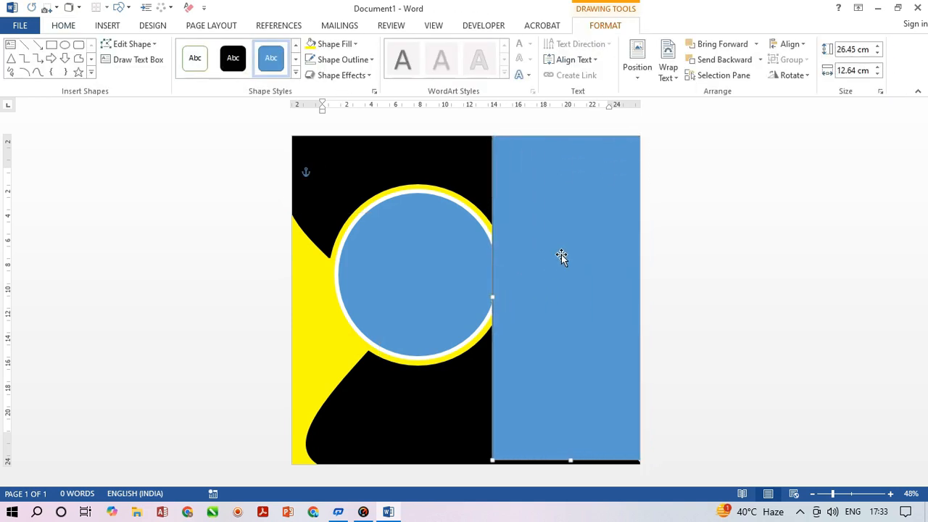
# Step: Fill the right-hand rectangle with yellow and send it to the back
pyautogui.click(354, 44)
pyautogui.click(346, 151)
pyautogui.rightClick(510, 187)
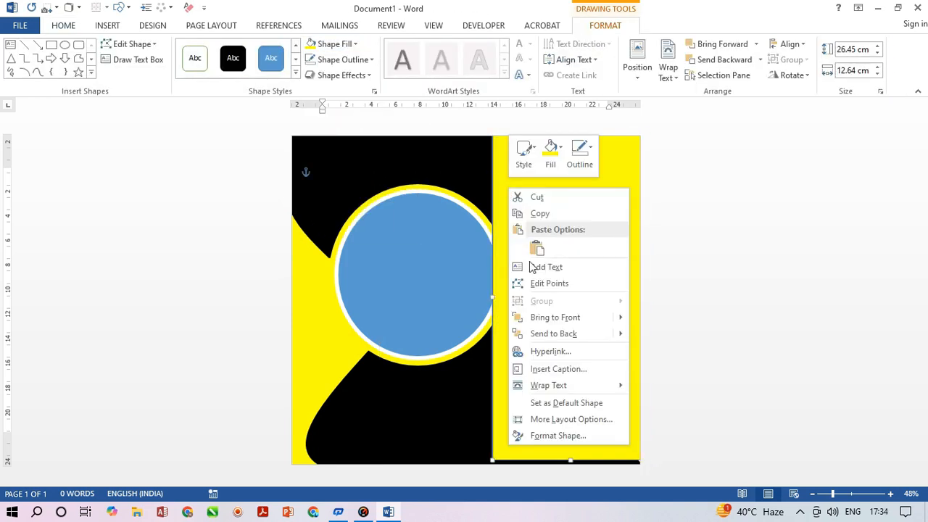
pyautogui.click(544, 334)
# Step: Remove the outlines from both yellow rectangles
pyautogui.click(375, 62)
pyautogui.click(346, 180)
pyautogui.click(316, 249)
pyautogui.click(375, 61)
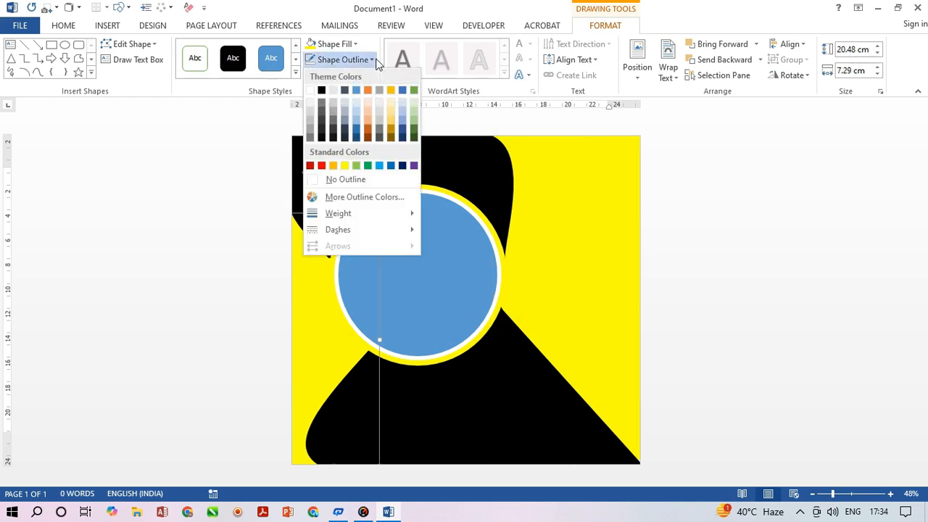
pyautogui.click(346, 179)
pyautogui.click(866, 286)
# Step: Fill the blue circle with the burger picture 999 from the Pictures folder
pyautogui.click(427, 222)
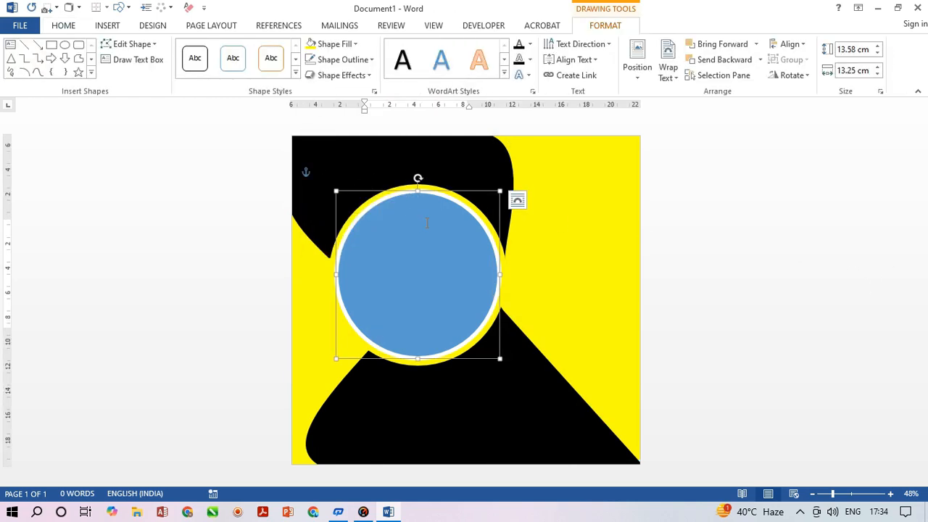
pyautogui.click(371, 60)
pyautogui.click(359, 43)
pyautogui.click(355, 44)
pyautogui.click(343, 198)
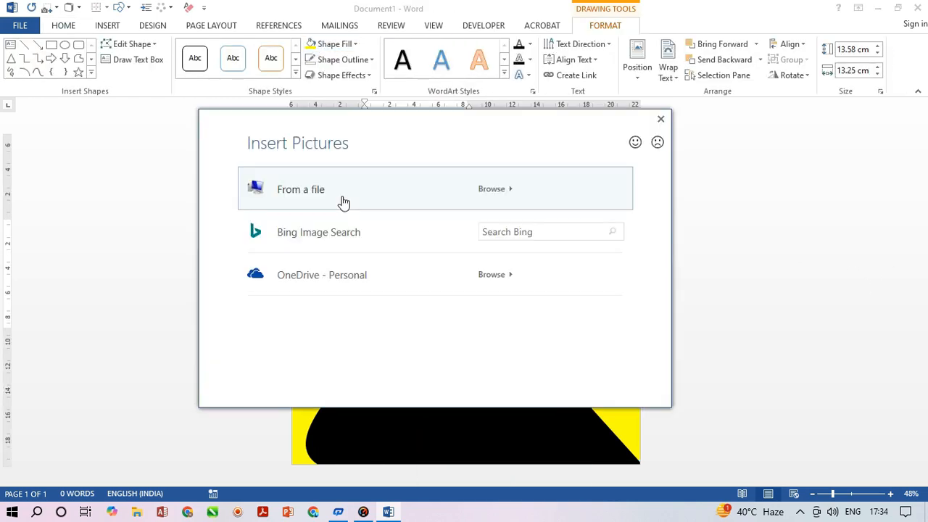
pyautogui.click(344, 202)
pyautogui.doubleClick(788, 227)
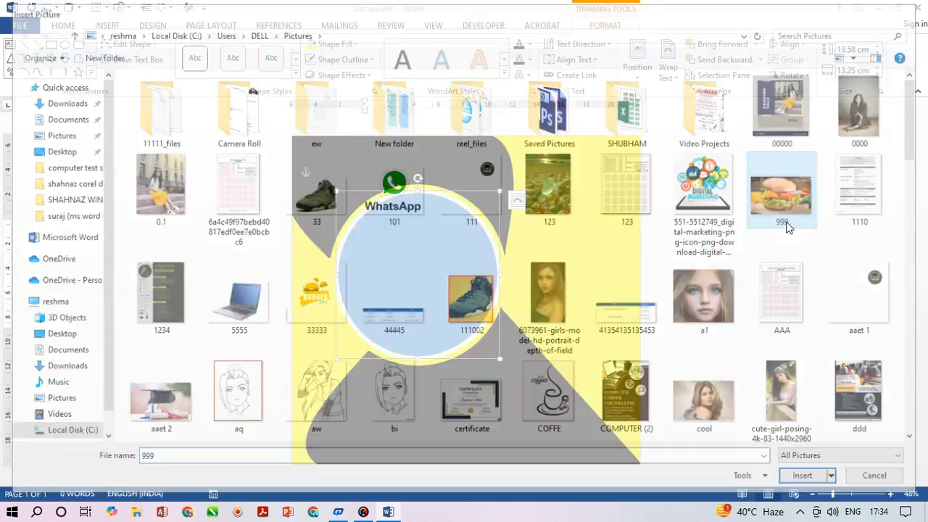
pyautogui.click(747, 228)
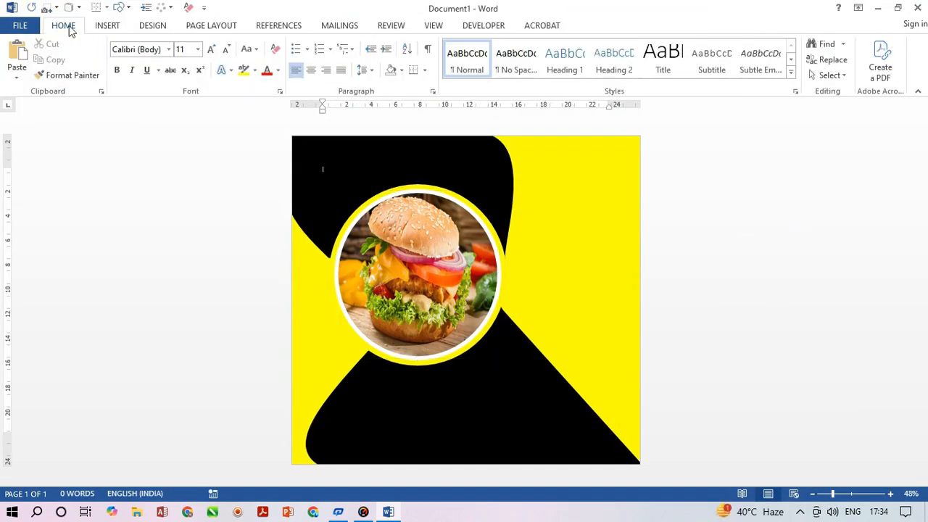
# Step: Insert a simple text box on the upper-right yellow area and replace its placeholder text with 25%
pyautogui.click(108, 25)
pyautogui.click(636, 58)
pyautogui.click(631, 141)
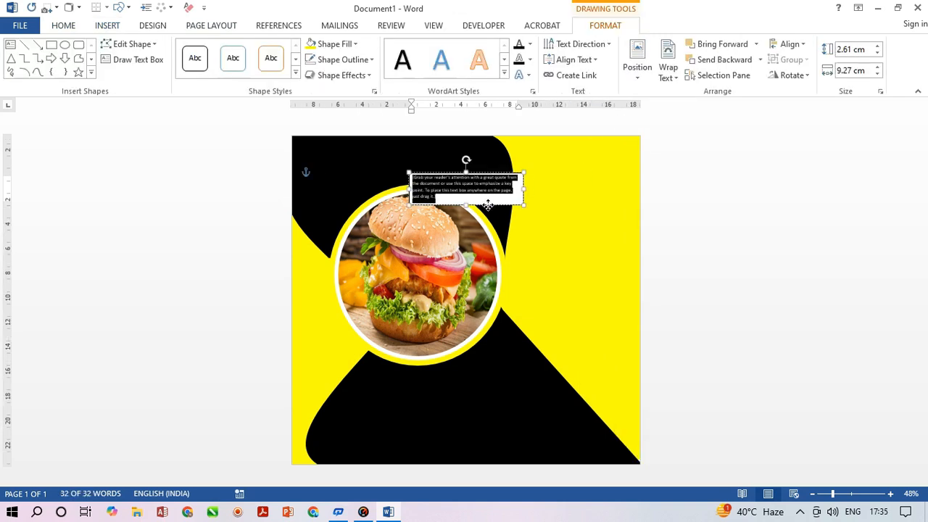
pyautogui.moveTo(489, 206); pyautogui.dragTo(597, 214)
pyautogui.tripleClick(580, 199)
pyautogui.press('Delete')
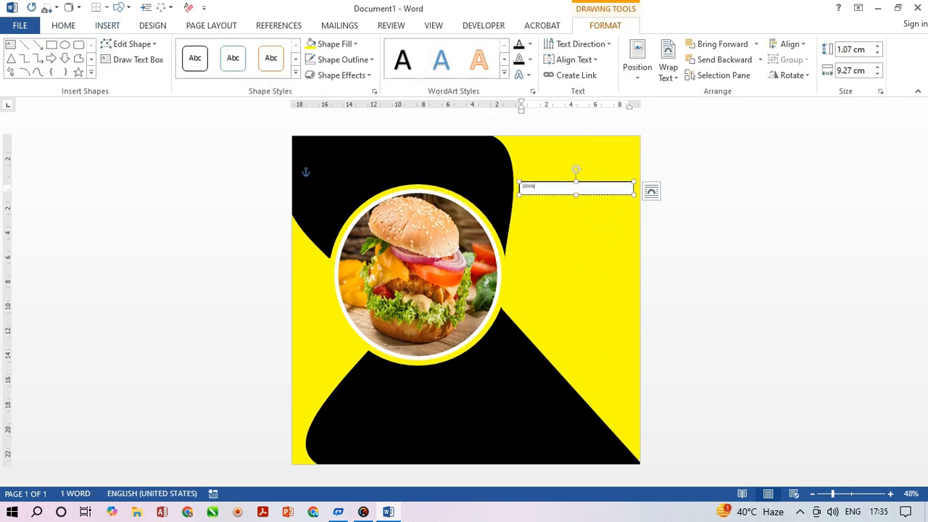
# Step: Set the 25% text to size 72
pyautogui.tripleClick(528, 186)
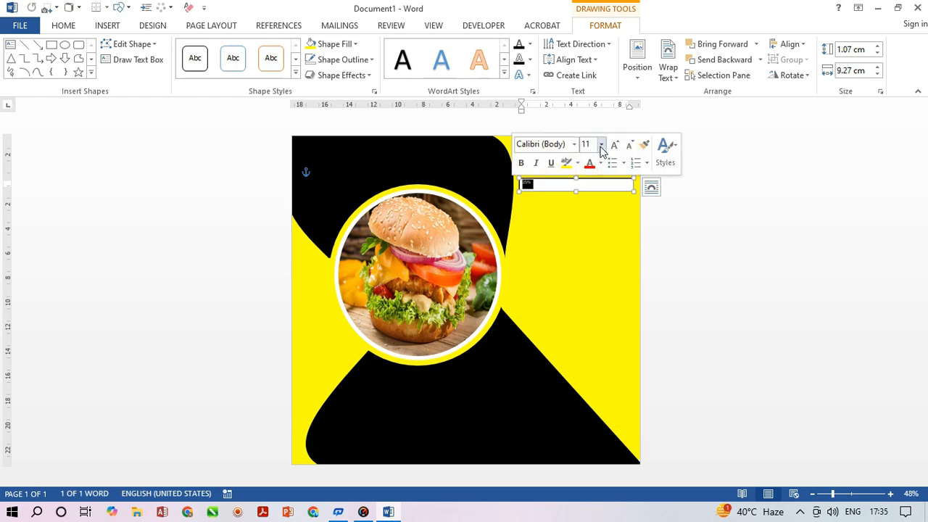
pyautogui.click(602, 145)
pyautogui.click(587, 354)
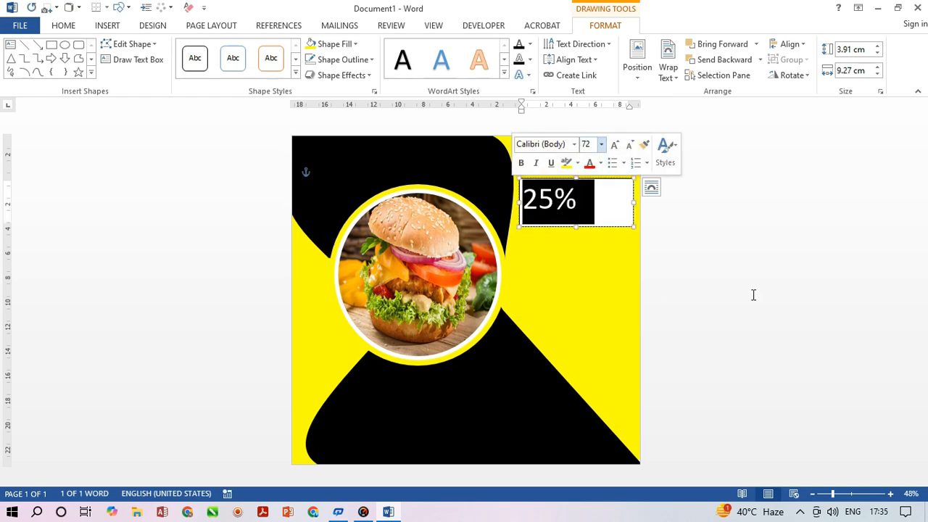
# Step: Remove the fill and the outline from the 25% text box
pyautogui.rightClick(615, 203)
pyautogui.click(586, 26)
pyautogui.click(355, 45)
pyautogui.click(332, 163)
pyautogui.click(372, 61)
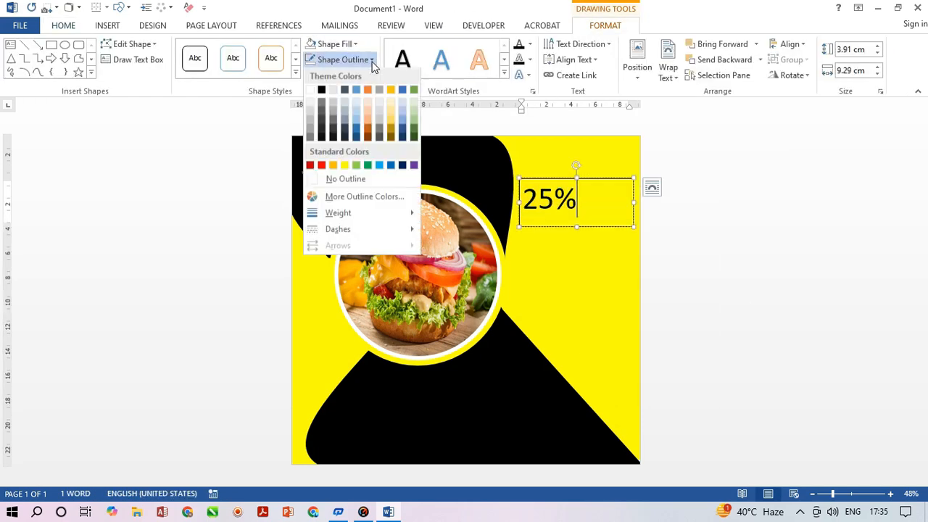
pyautogui.click(344, 178)
# Step: Change the font of the 25% text to Adobe Garamond Pro Bold
pyautogui.moveTo(589, 203); pyautogui.dragTo(524, 202)
pyautogui.click(63, 25)
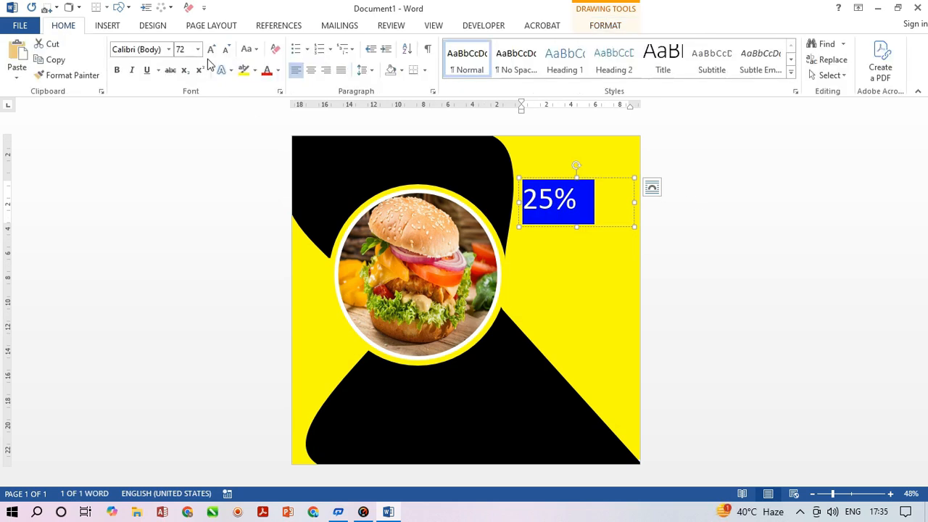
pyautogui.click(169, 51)
pyautogui.click(192, 148)
pyautogui.click(609, 177)
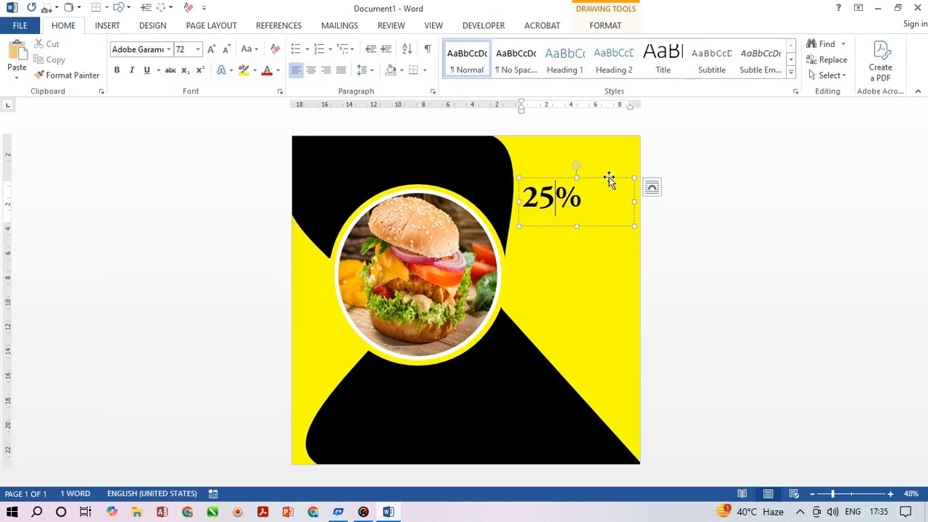
# Step: Narrow the 25% text box around its text and shift it closer to the page's right edge
pyautogui.moveTo(608, 230); pyautogui.dragTo(607, 228)
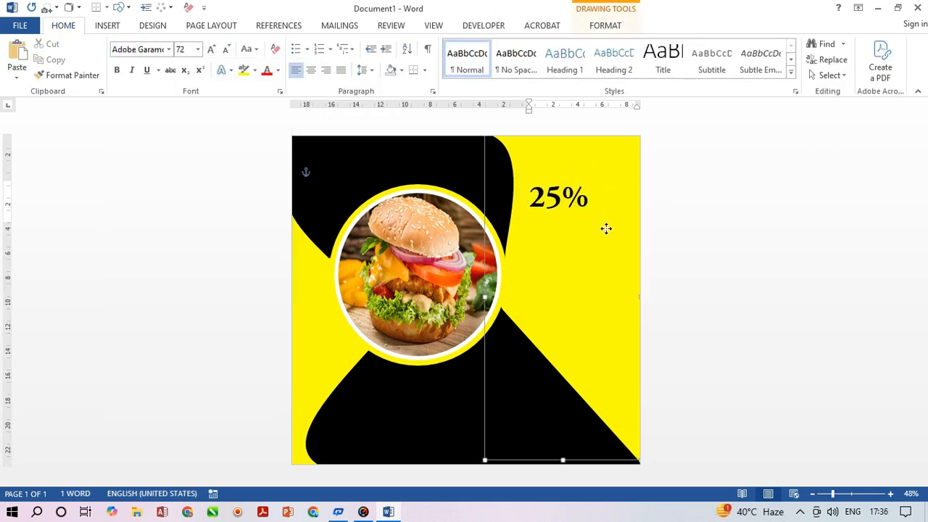
pyautogui.click(632, 211)
pyautogui.moveTo(640, 203); pyautogui.dragTo(607, 203)
pyautogui.press('Right')
pyautogui.press('Right')
pyautogui.press('Right')
pyautogui.press('Right')
pyautogui.press('Right')
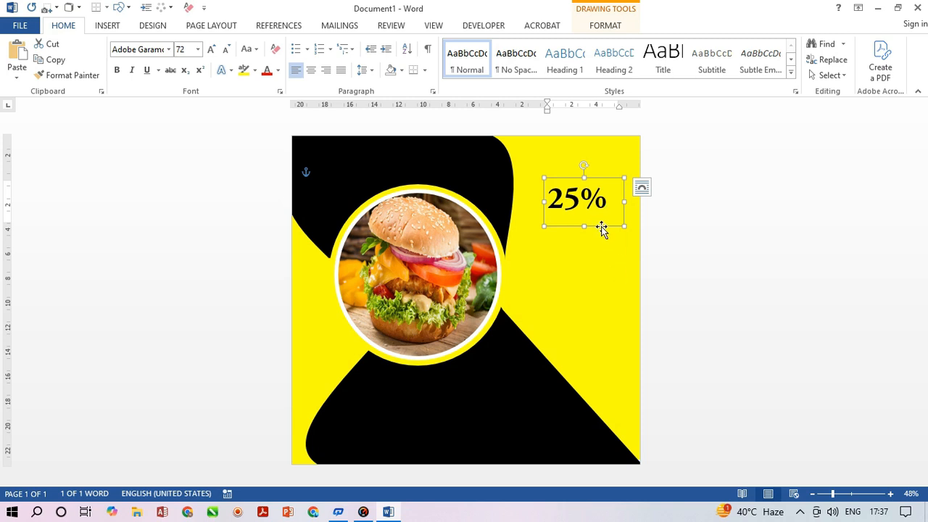
# Step: Duplicate the 25% text box, place the copy just beneath the original and set its text to size 24
pyautogui.hotkey('ctrl', 'd')
pyautogui.moveTo(599, 231); pyautogui.dragTo(595, 257)
pyautogui.moveTo(611, 232); pyautogui.dragTo(512, 284)
pyautogui.click(602, 241)
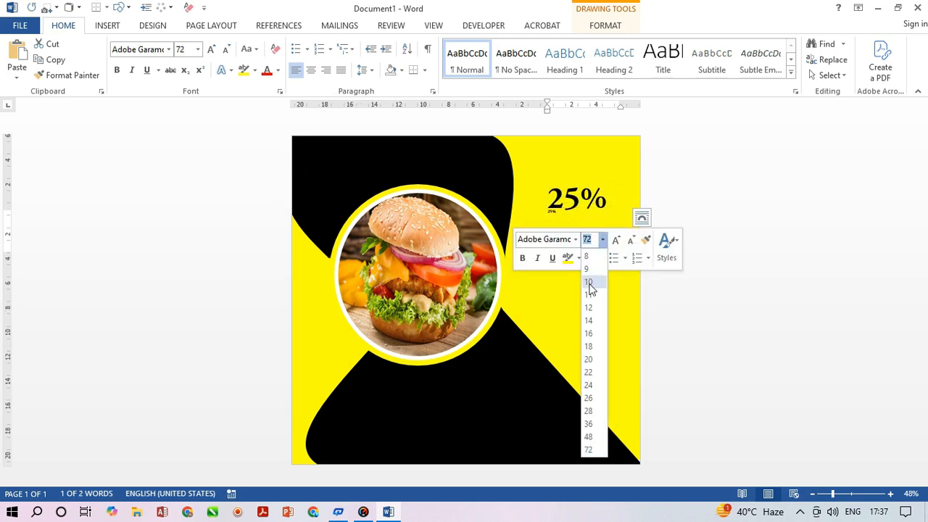
pyautogui.click(595, 384)
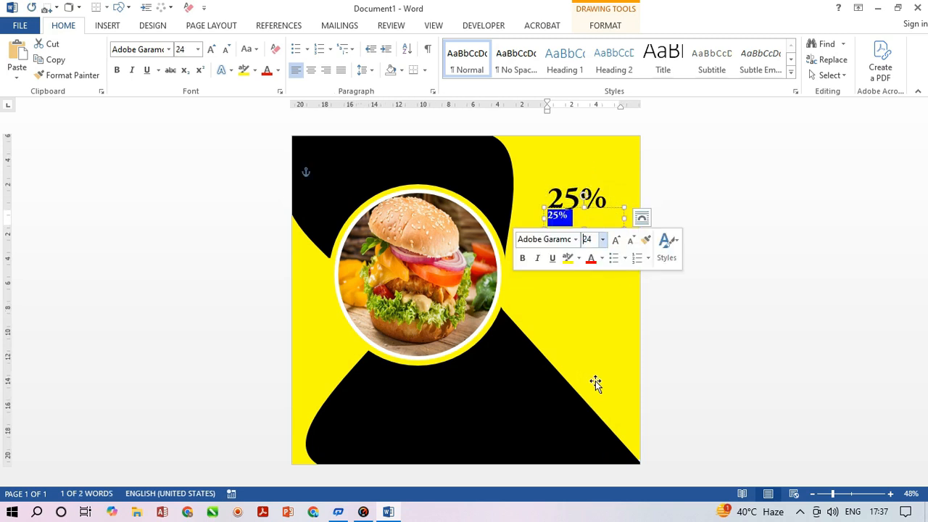
# Step: Replace the text in the smaller copied box with "discount"
pyautogui.click(657, 354)
pyautogui.click(567, 219)
pyautogui.moveTo(567, 219)
pyautogui.mouseDown()
pyautogui.moveTo(554, 221)
pyautogui.moveTo(558, 232)
pyautogui.mouseUp()
pyautogui.click(561, 216)
pyautogui.press('BackSpace')
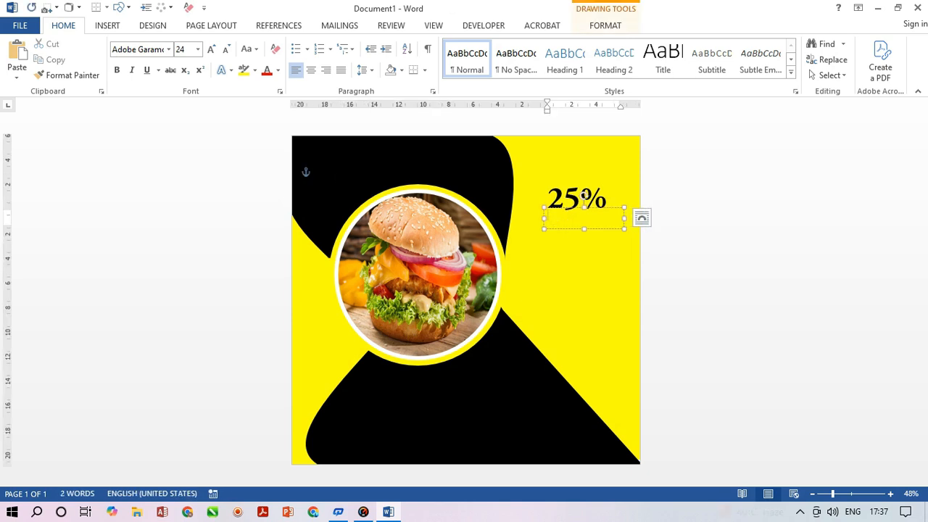
pyautogui.write('discount')
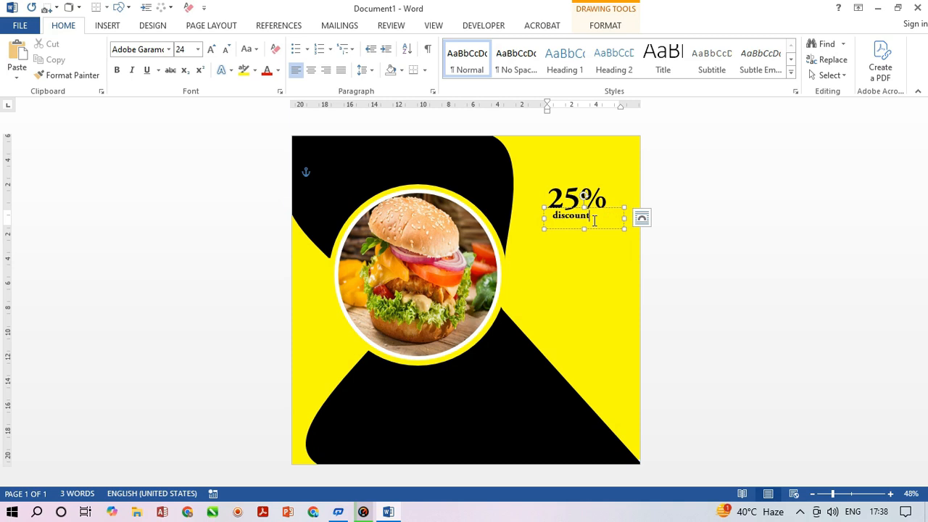
# Step: Apply Capitalize Each Word to the discount text and nudge its box slightly down
pyautogui.doubleClick(593, 219)
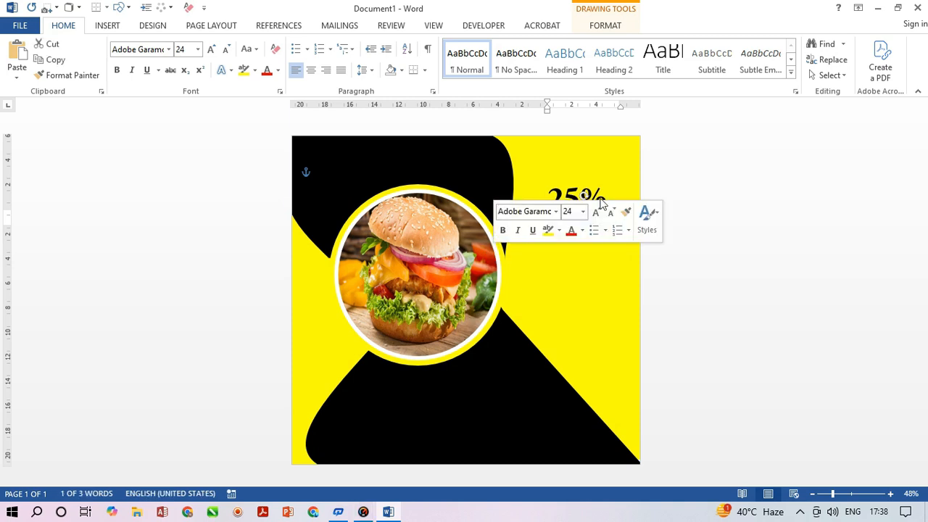
pyautogui.click(247, 48)
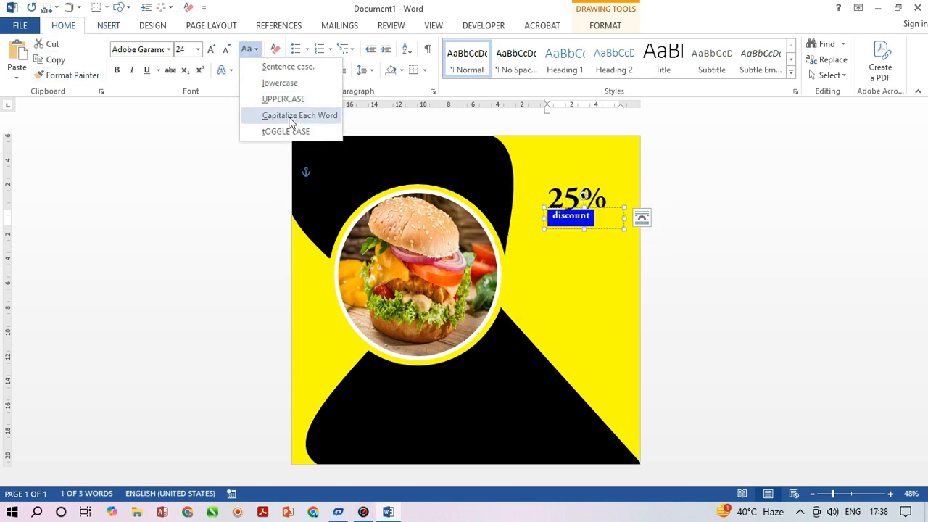
pyautogui.click(289, 115)
pyautogui.click(580, 210)
pyautogui.click(580, 212)
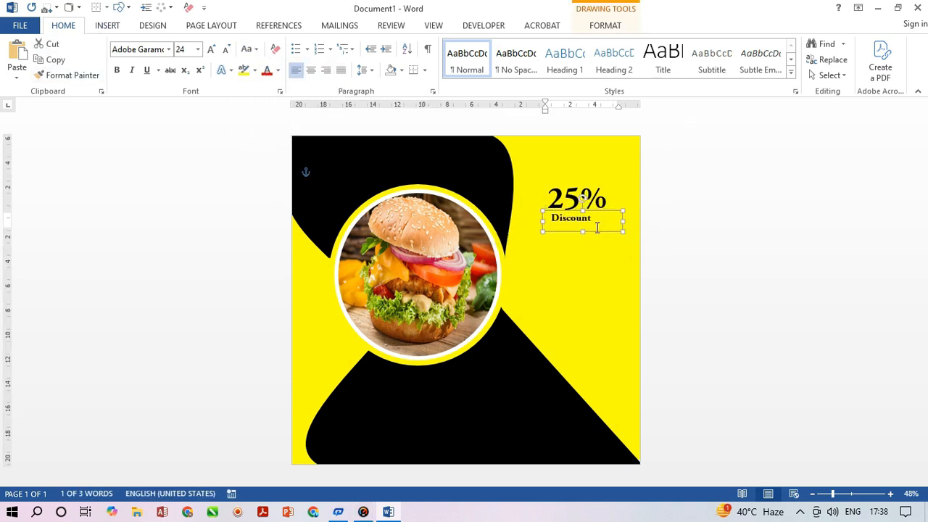
# Step: Enlarge the Discount text to size 36
pyautogui.doubleClick(598, 218)
pyautogui.click(197, 49)
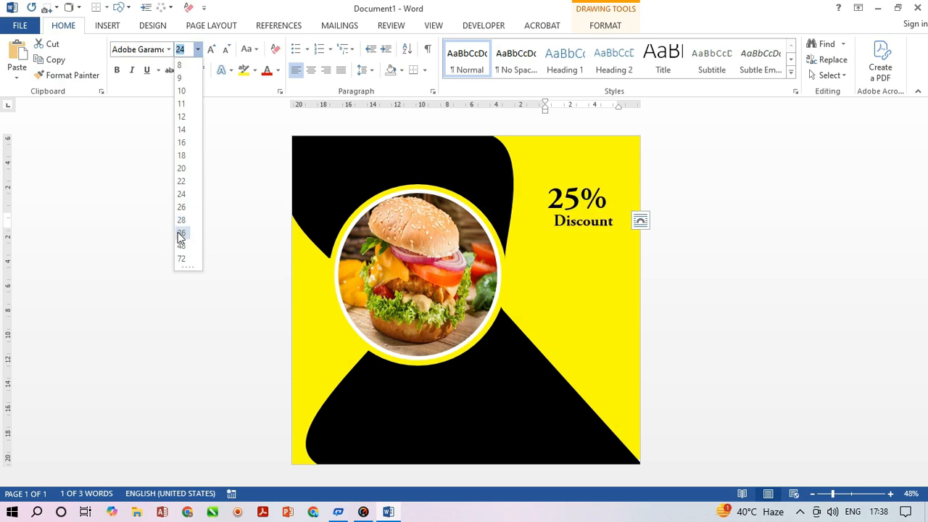
pyautogui.click(182, 233)
pyautogui.click(554, 255)
# Step: Nudge the Discount text box left so the word sits centred beneath 25%
pyautogui.click(603, 228)
pyautogui.click(600, 239)
pyautogui.press('Left')
pyautogui.press('Left')
pyautogui.press('Left')
pyautogui.press('Left')
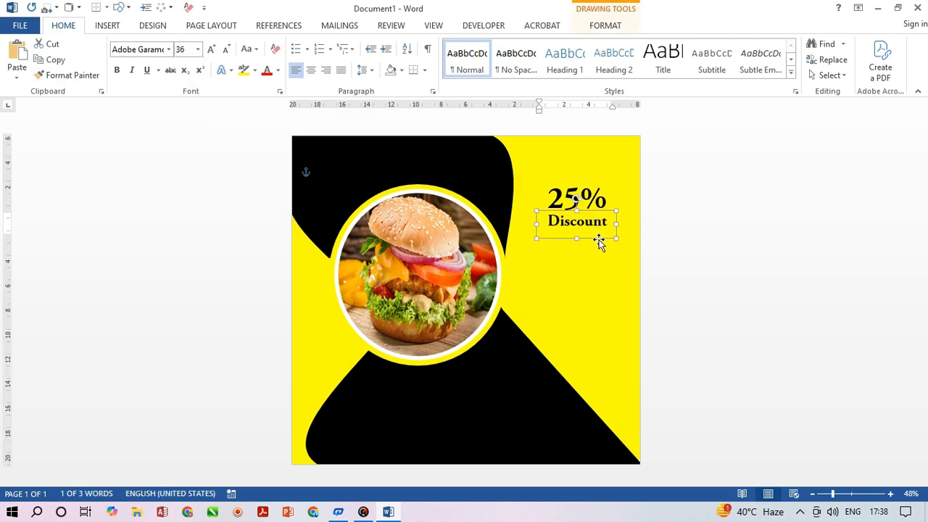
pyautogui.click(602, 250)
# Step: Change the font of the Discount text to Adobe Devanagari
pyautogui.doubleClick(577, 221)
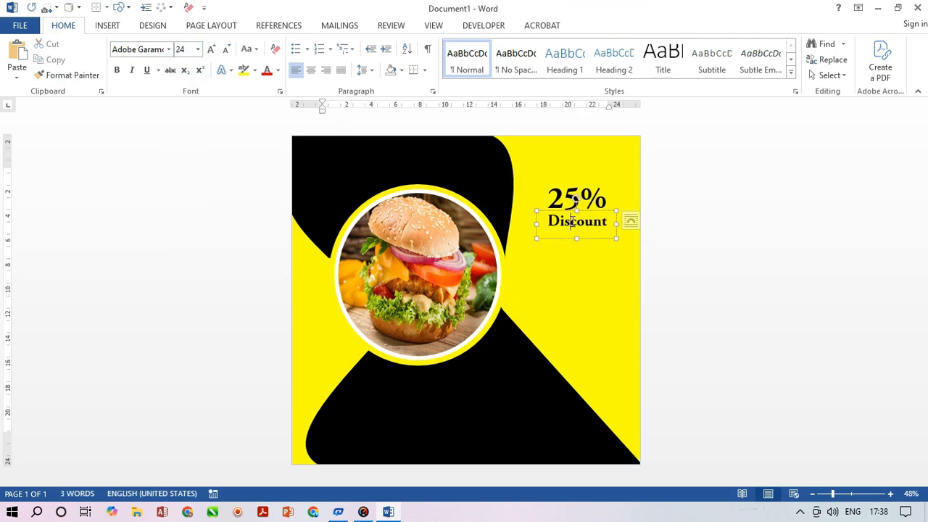
pyautogui.click(169, 50)
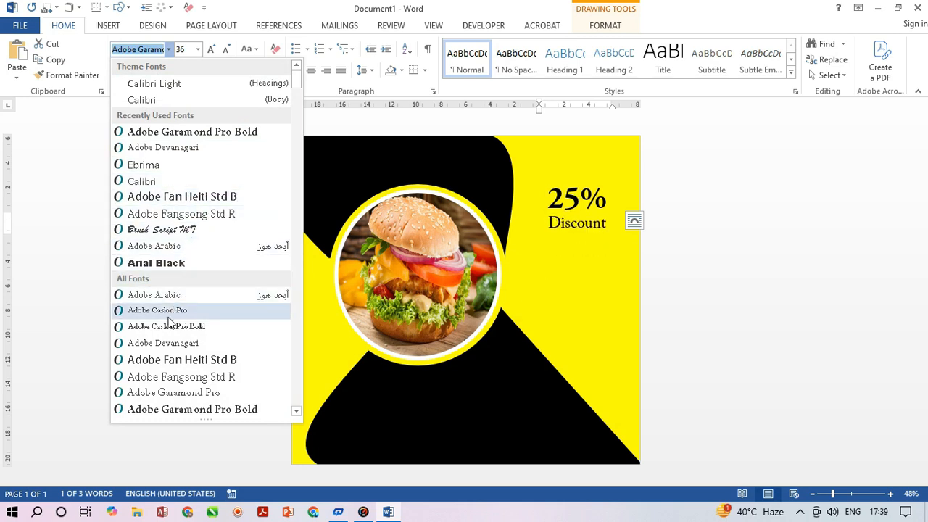
pyautogui.click(171, 148)
pyautogui.click(604, 248)
# Step: Nudge the Discount text box slightly right and up beneath 25%
pyautogui.click(603, 246)
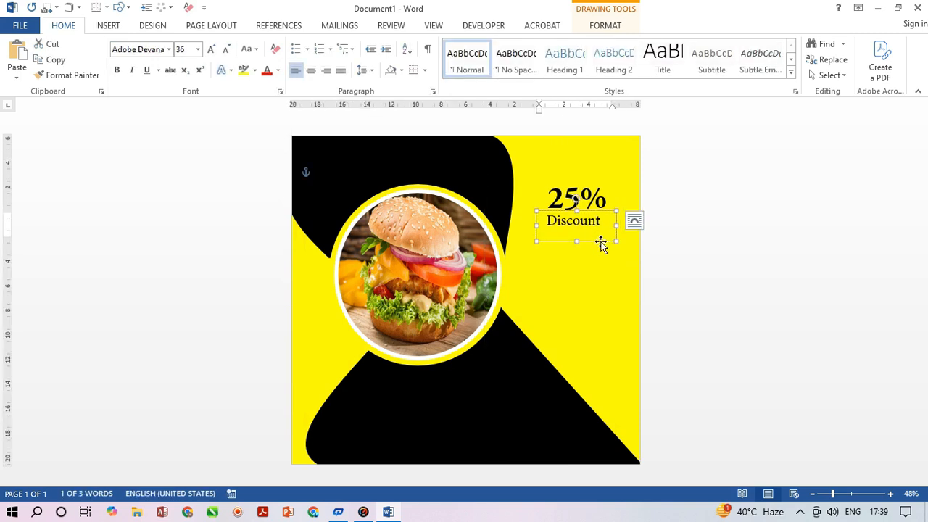
pyautogui.press('Right')
pyautogui.press('Right')
pyautogui.press('Right')
pyautogui.press('Up')
pyautogui.write('d')
pyautogui.press('ctrl')
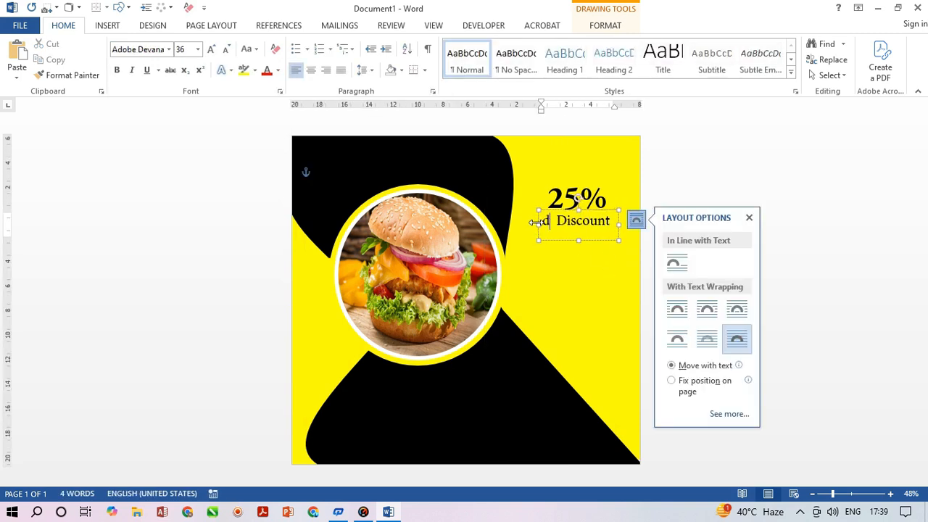
pyautogui.click(555, 223)
pyautogui.press('BackSpace')
pyautogui.press('BackSpace')
pyautogui.click(750, 217)
pyautogui.click(578, 231)
pyautogui.click(599, 242)
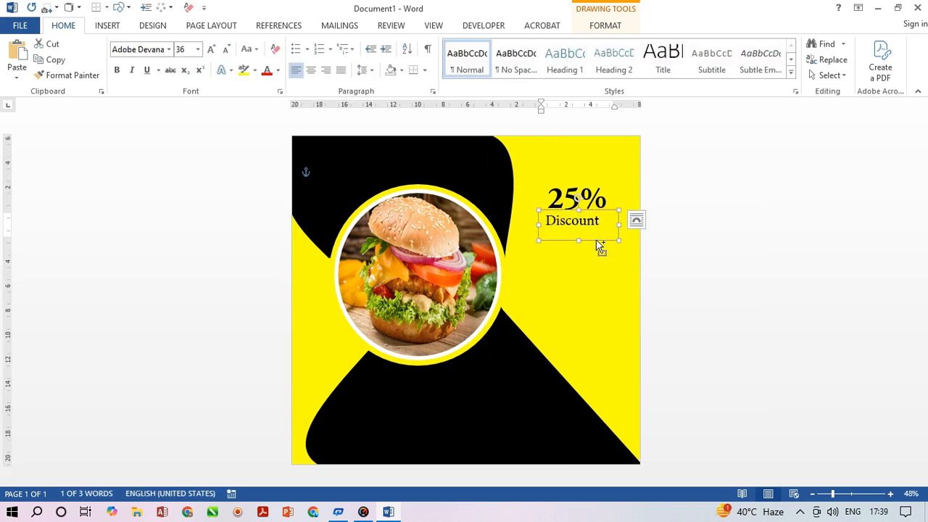
pyautogui.click(636, 219)
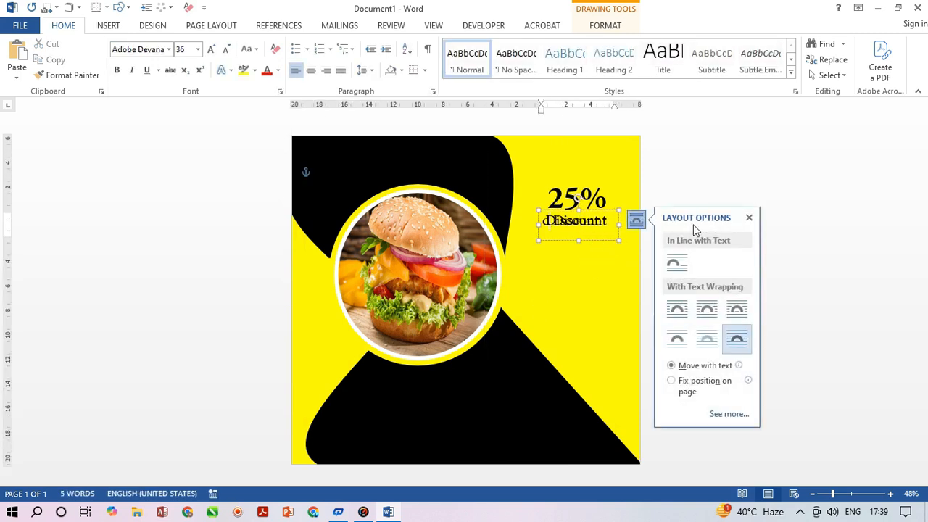
pyautogui.click(722, 348)
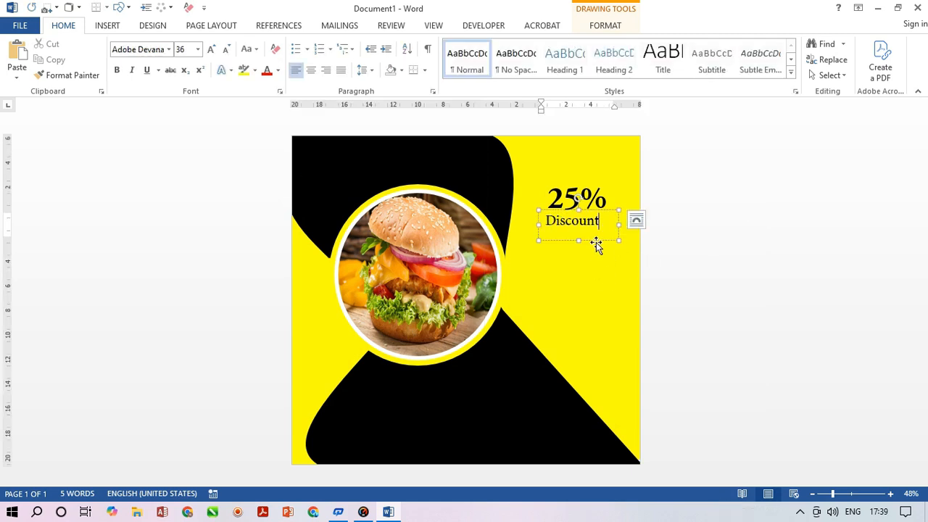
# Step: Shift the Discount text box slightly right and change the Discount text's font to Ebrima
pyautogui.moveTo(595, 244); pyautogui.dragTo(601, 246)
pyautogui.doubleClick(577, 225)
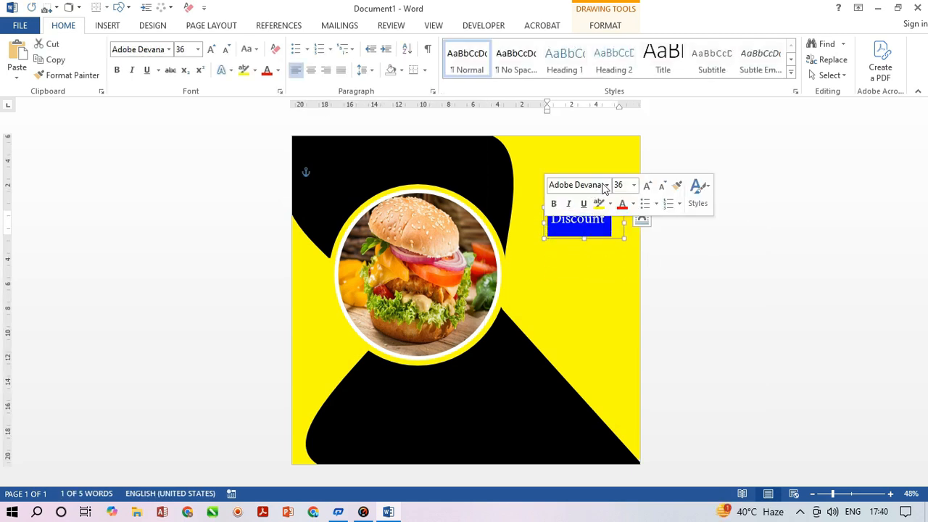
pyautogui.click(608, 185)
pyautogui.click(600, 270)
pyautogui.click(610, 342)
pyautogui.moveTo(607, 225); pyautogui.dragTo(549, 226)
pyautogui.click(169, 50)
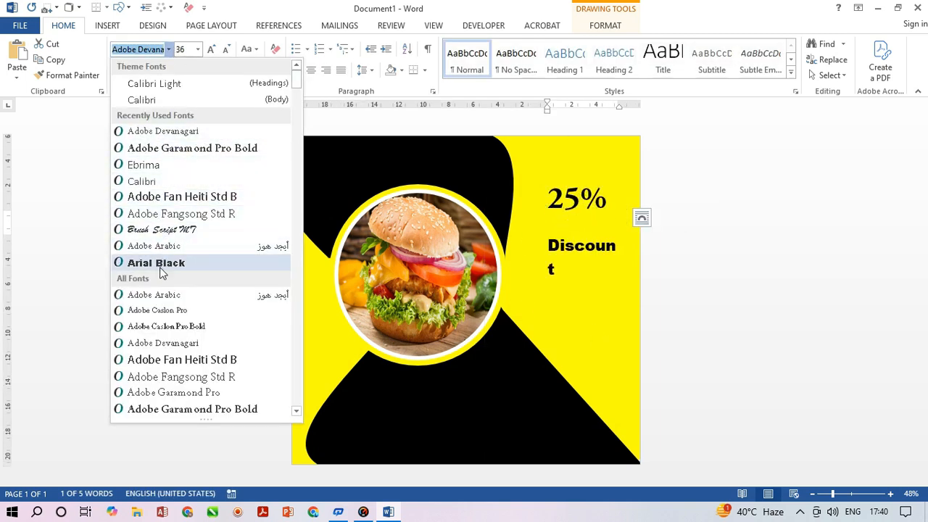
pyautogui.click(143, 164)
# Step: Nudge the Discount text box left and slightly up so the word sits centred beneath 25%
pyautogui.click(602, 265)
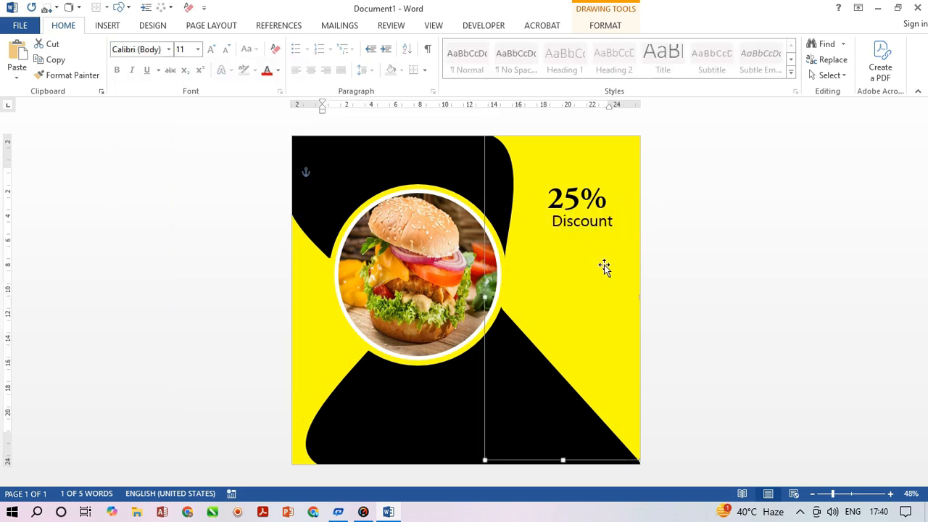
pyautogui.click(602, 232)
pyautogui.press('Left')
pyautogui.press('Left')
pyautogui.press('Left')
pyautogui.press('Up')
pyautogui.press('Up')
pyautogui.click(611, 293)
# Step: Duplicate the Discount text box and move the copy down, leaving a gap beneath the original
pyautogui.click(597, 230)
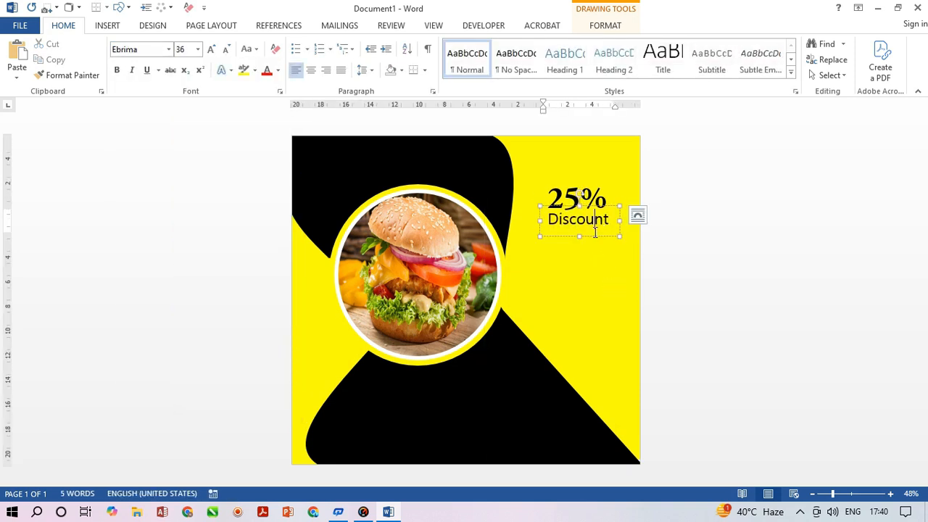
pyautogui.click(599, 238)
pyautogui.hotkey('ctrl', 'd')
pyautogui.press('Down')
pyautogui.press('Down')
pyautogui.press('Down')
pyautogui.press('Down')
pyautogui.press('Down')
pyautogui.press('Down')
pyautogui.press('Down')
pyautogui.press('Down')
pyautogui.press('Down')
pyautogui.press('Down')
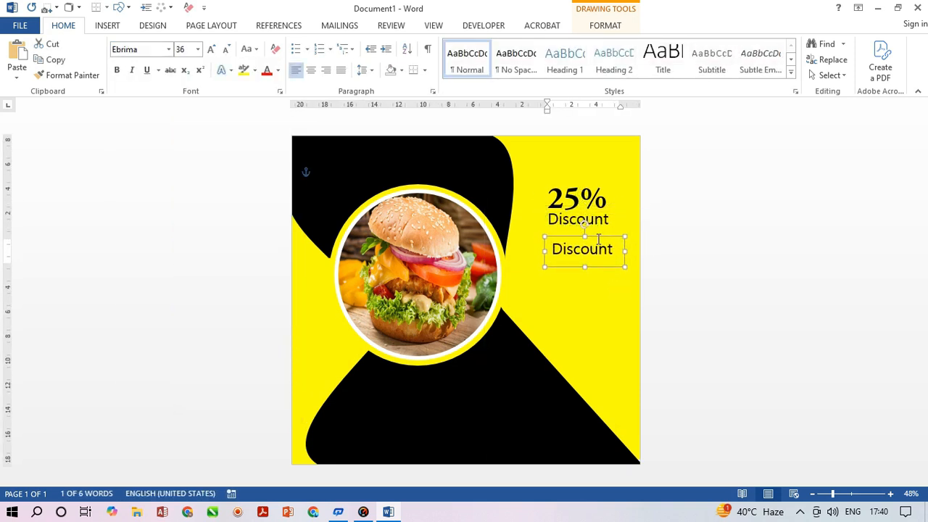
pyautogui.press('Down')
pyautogui.press('Down')
pyautogui.press('Down')
pyautogui.press('Left')
pyautogui.press('Left')
pyautogui.press('Up')
pyautogui.press('Up')
# Step: Replace the copied box's text with "free fast"
pyautogui.moveTo(609, 284); pyautogui.dragTo(507, 297)
pyautogui.press('BackSpace')
pyautogui.write('free f')
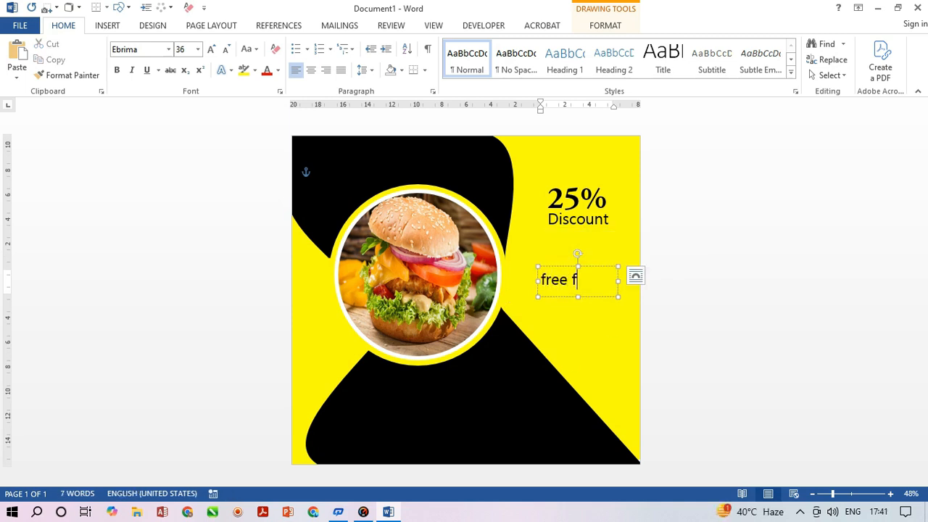
# Step: Set the free fast text to size 48 and widen its box so both words fit on one line
pyautogui.moveTo(600, 280); pyautogui.dragTo(541, 281)
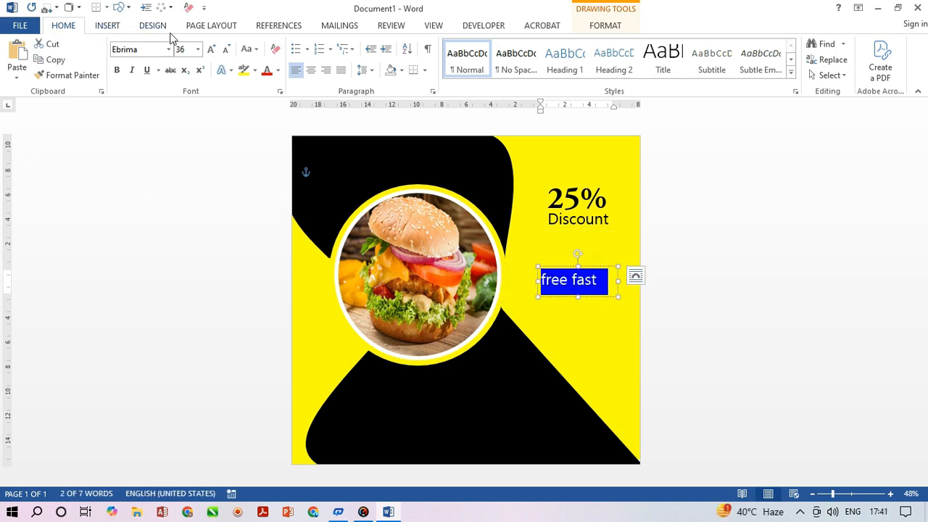
pyautogui.click(197, 49)
pyautogui.click(182, 246)
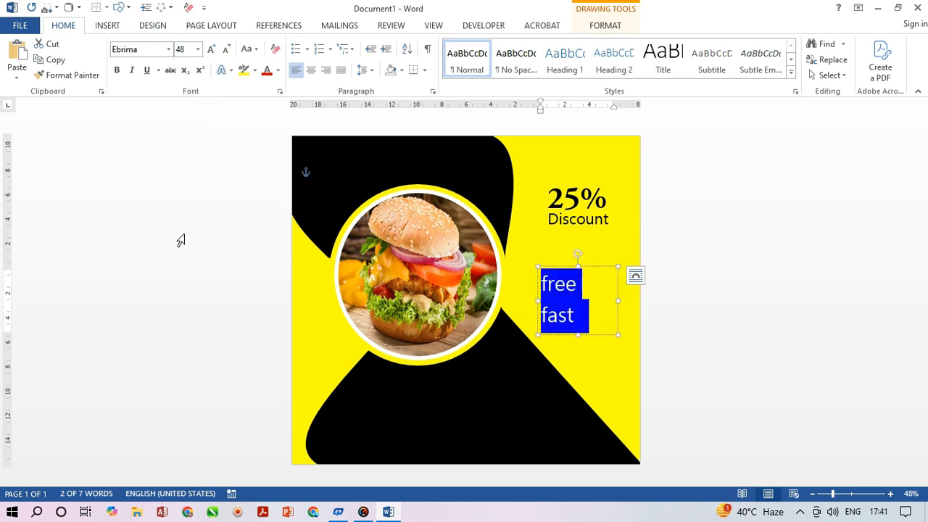
pyautogui.moveTo(619, 300); pyautogui.dragTo(541, 283)
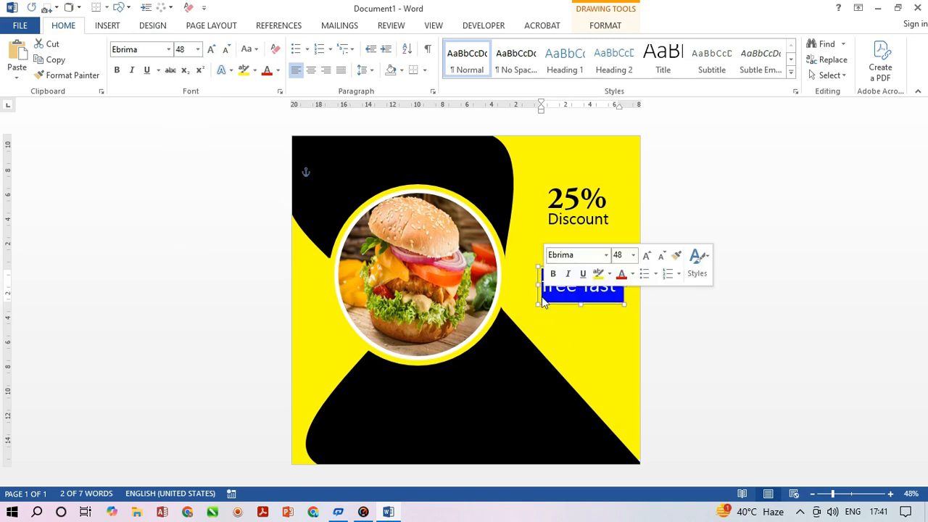
# Step: Convert the free fast text to uppercase in a wider box and set its font to Adobe Garamond Pro Bold
pyautogui.click(246, 49)
pyautogui.click(279, 100)
pyautogui.moveTo(625, 301)
pyautogui.mouseDown()
pyautogui.moveTo(642, 301)
pyautogui.moveTo(611, 305)
pyautogui.moveTo(641, 296)
pyautogui.mouseUp()
pyautogui.hotkey('ctrl', 'a')
pyautogui.click(168, 49)
pyautogui.click(186, 147)
pyautogui.click(613, 292)
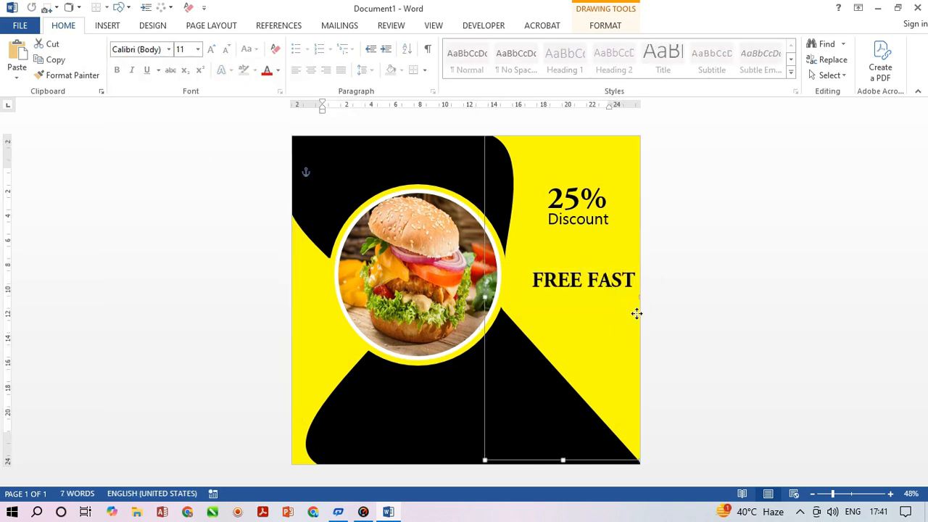
# Step: Nudge the FREE FAST text box left so it is centred on the yellow area beneath Discount
pyautogui.click(619, 297)
pyautogui.click(617, 303)
pyautogui.press('Left')
pyautogui.press('Left')
pyautogui.press('Left')
pyautogui.press('Left')
pyautogui.press('Left')
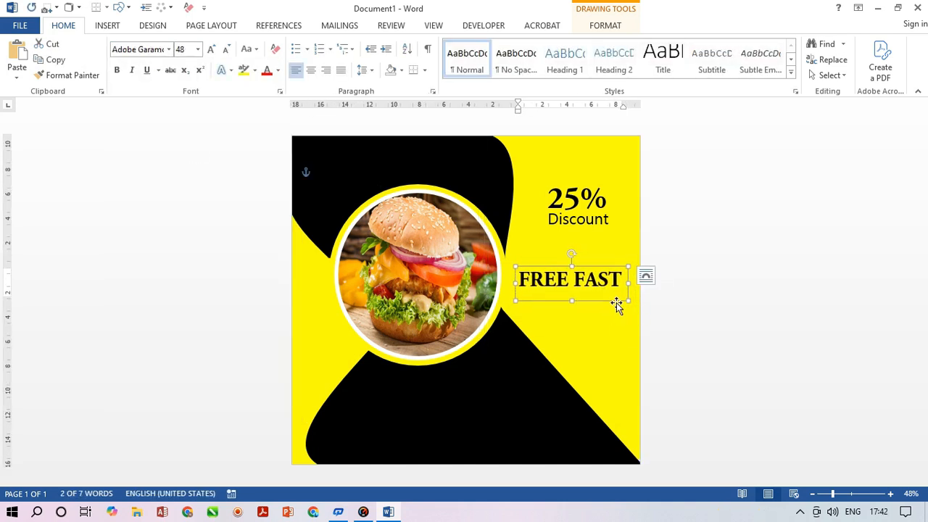
pyautogui.write('d')
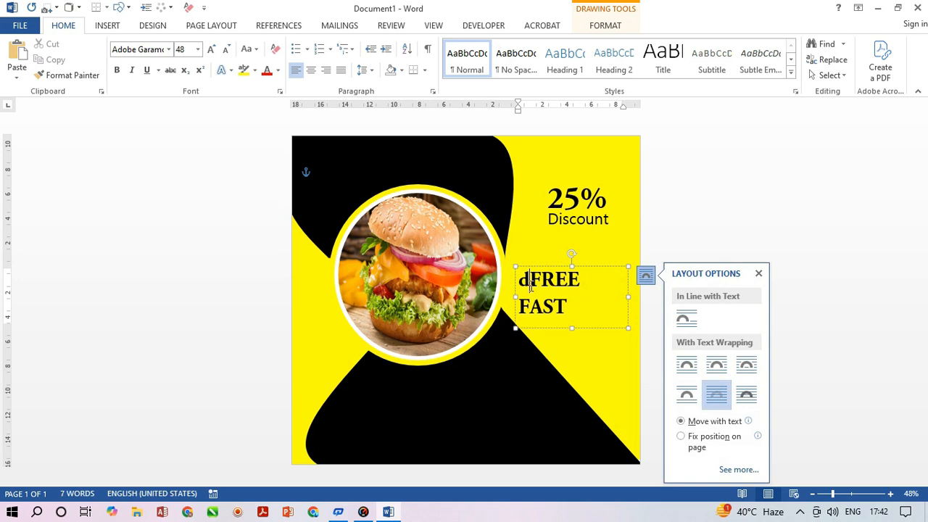
pyautogui.click(758, 274)
pyautogui.press('Delete')
pyautogui.press('BackSpace')
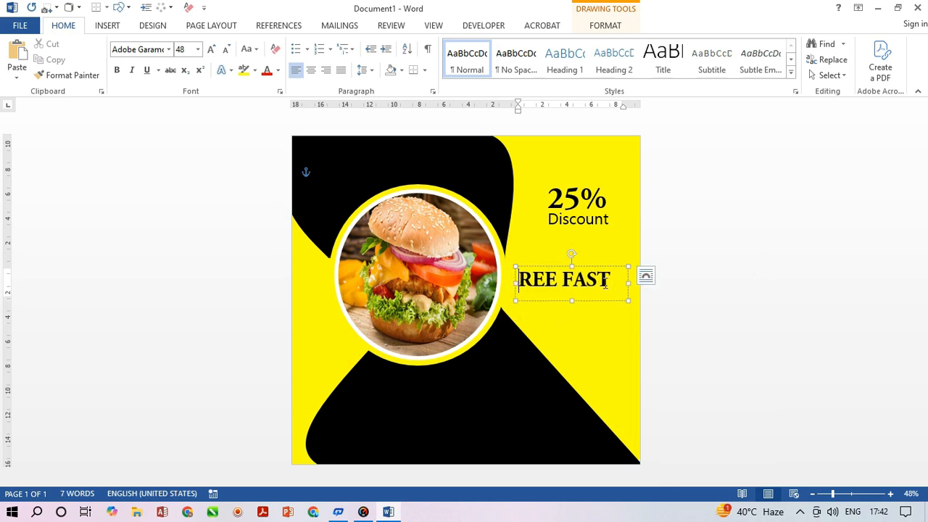
pyautogui.write('f')
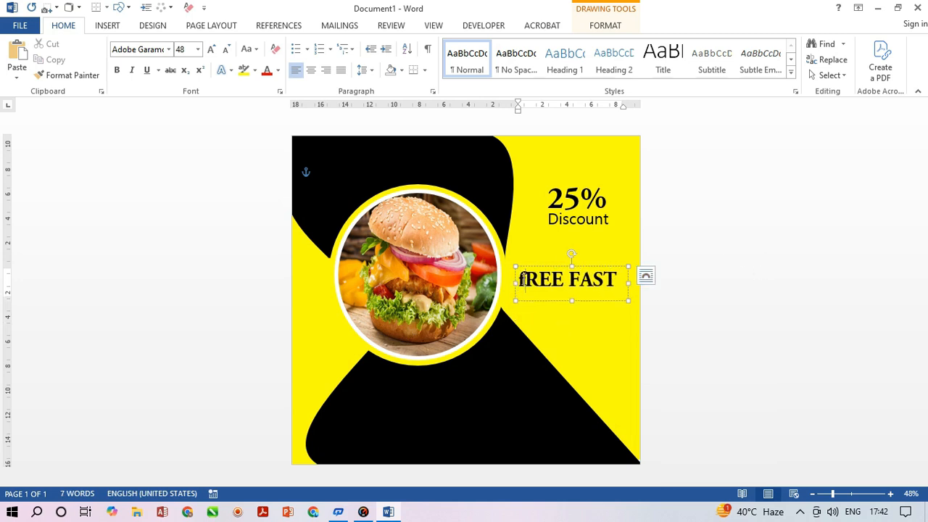
pyautogui.moveTo(525, 280); pyautogui.dragTo(517, 281)
pyautogui.click(251, 49)
pyautogui.click(273, 100)
# Step: Adjust the FREE FAST box's text wrapping and duplicate the box
pyautogui.click(612, 301)
pyautogui.click(648, 277)
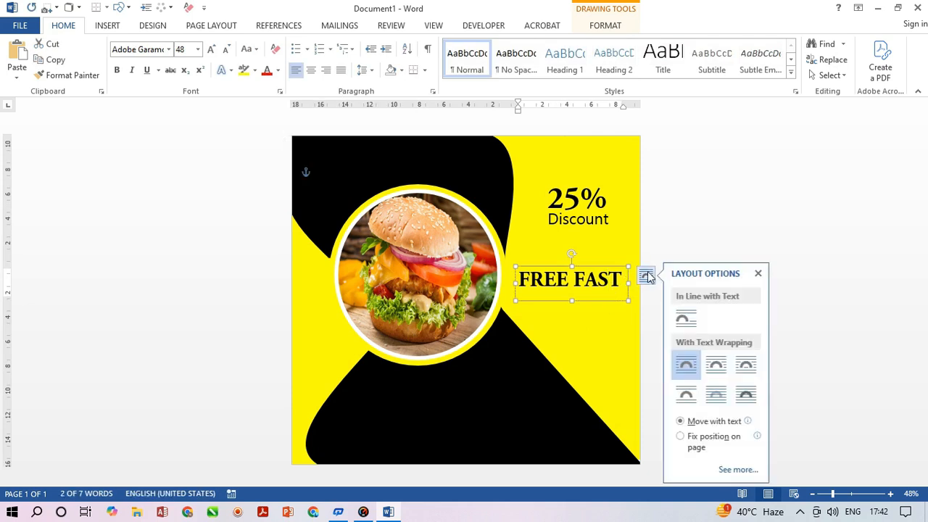
pyautogui.click(716, 393)
pyautogui.click(715, 365)
pyautogui.click(758, 273)
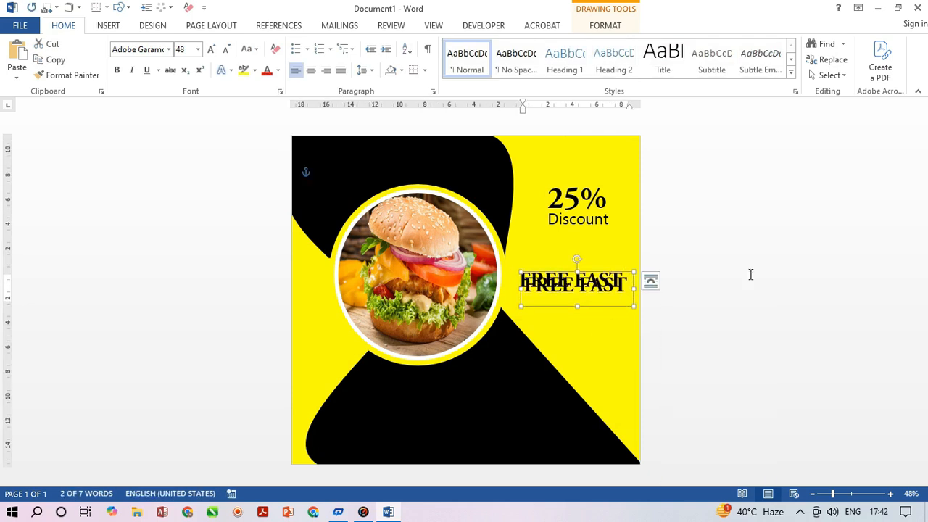
# Step: Place the copied box directly beneath FREE FAST and replace its text with "delivery"
pyautogui.keyDown('ctrl'); pyautogui.moveTo(606, 308); pyautogui.dragTo(521, 312); pyautogui.keyUp('ctrl')
pyautogui.press('BackSpace')
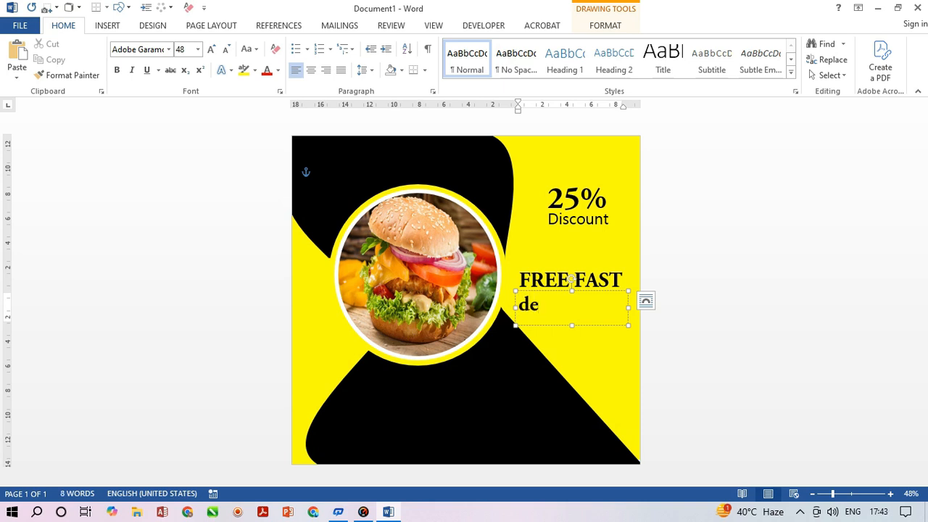
pyautogui.write('delivery')
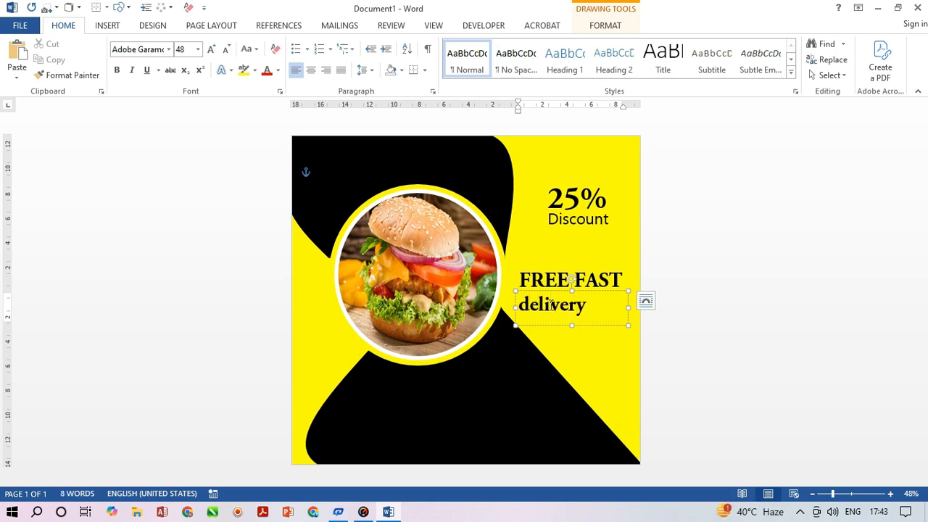
# Step: Convert the delivery text to uppercase and change its font to Calibri
pyautogui.doubleClick(552, 305)
pyautogui.click(250, 48)
pyautogui.click(276, 101)
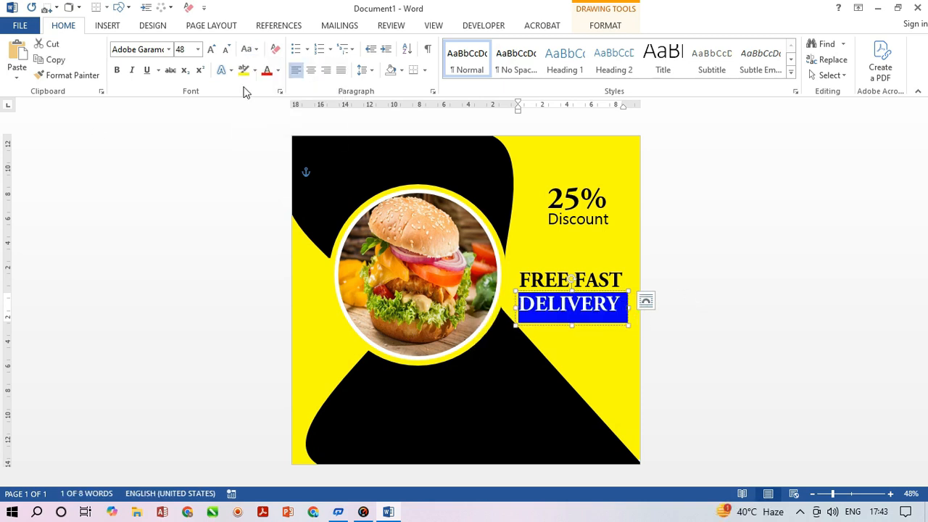
pyautogui.click(168, 50)
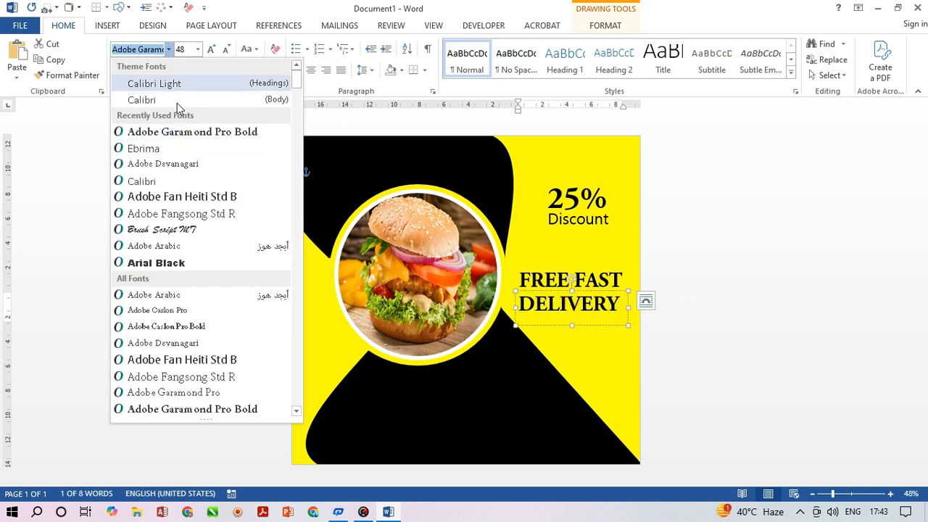
pyautogui.click(153, 181)
# Step: Nudge the DELIVERY text box right and up so the word sits centred close beneath FREE FAST
pyautogui.click(601, 326)
pyautogui.press('Right')
pyautogui.press('Up')
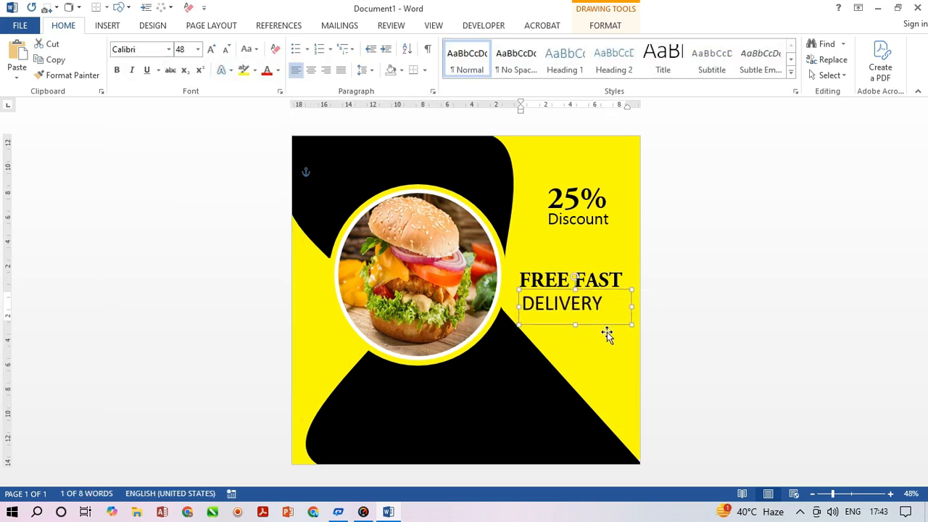
pyautogui.press('Up')
pyautogui.press('Left')
pyautogui.press('Right')
pyautogui.press('Right')
pyautogui.press('Right')
pyautogui.click(542, 337)
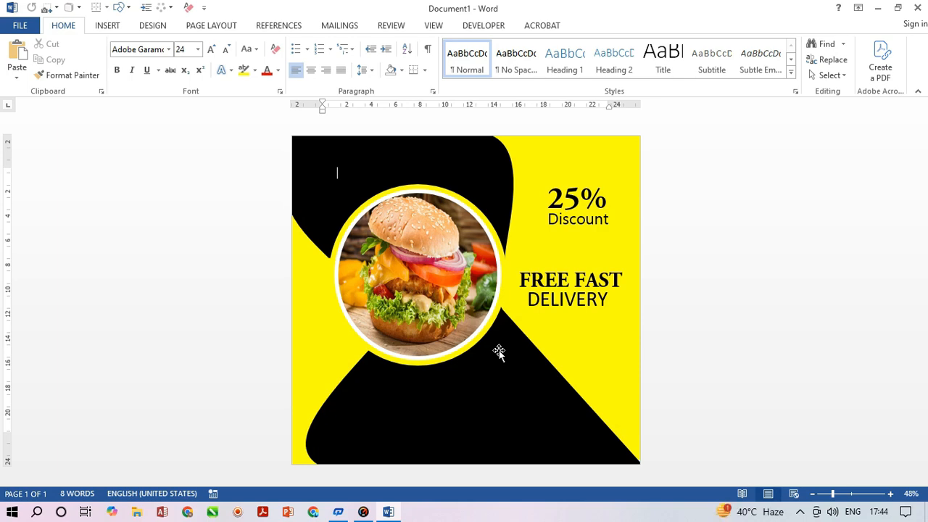
# Step: Insert a simple text box and move it onto the lower black shape
pyautogui.click(574, 327)
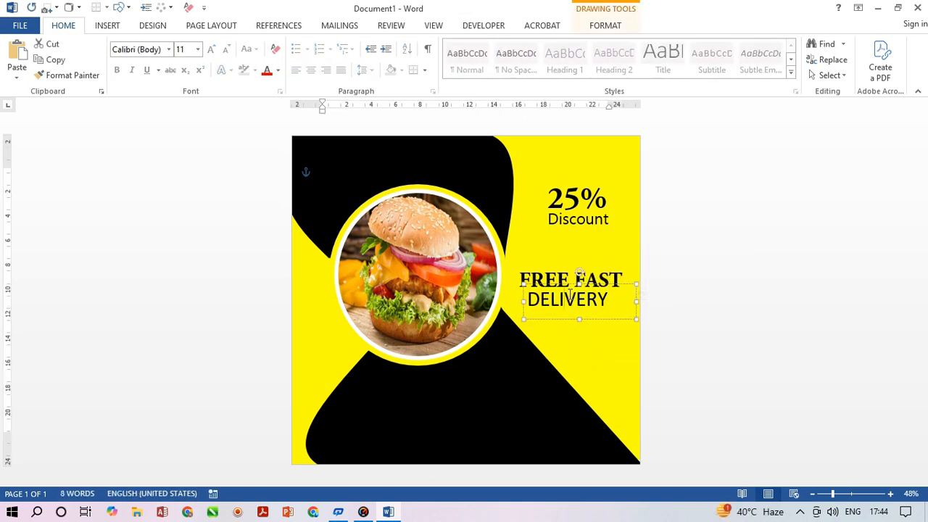
pyautogui.click(109, 25)
pyautogui.click(636, 64)
pyautogui.click(640, 125)
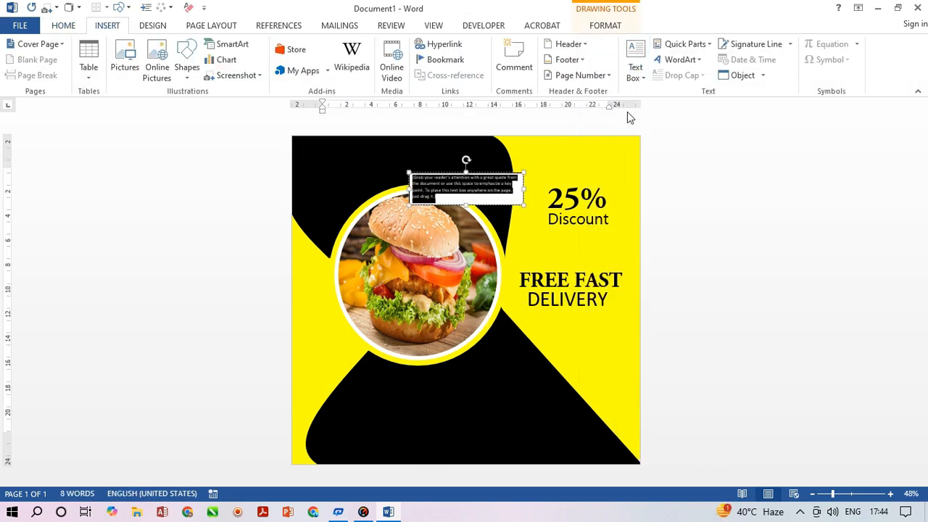
pyautogui.moveTo(500, 206); pyautogui.dragTo(536, 433)
pyautogui.click(562, 411)
pyautogui.click(538, 433)
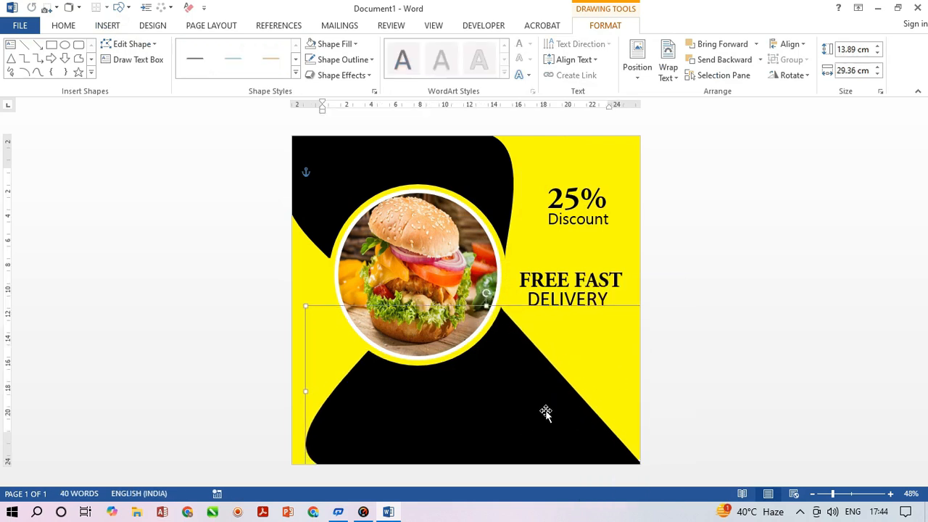
pyautogui.hotkey('ctrl', 'z')
# Step: Set the new text box's wrapping to Behind Text and move it left, beneath the burger photo
pyautogui.click(562, 411)
pyautogui.click(633, 413)
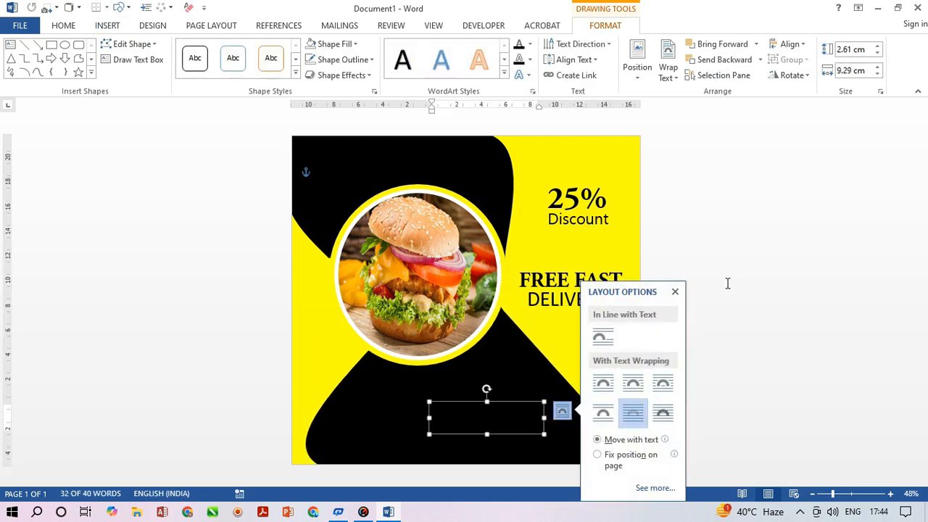
pyautogui.click(675, 292)
pyautogui.moveTo(525, 438); pyautogui.dragTo(493, 428)
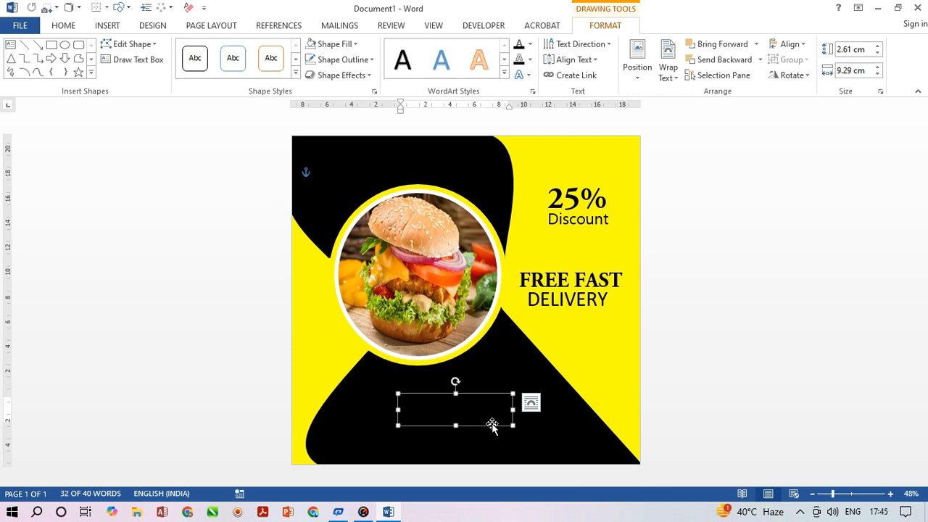
# Step: Try to set the new text box's font color to white
pyautogui.click(63, 25)
pyautogui.click(277, 70)
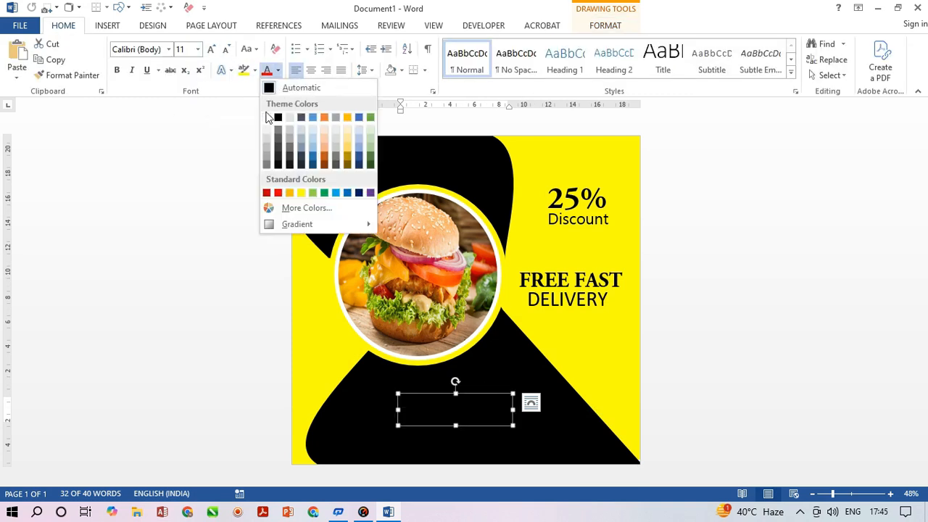
pyautogui.click(266, 118)
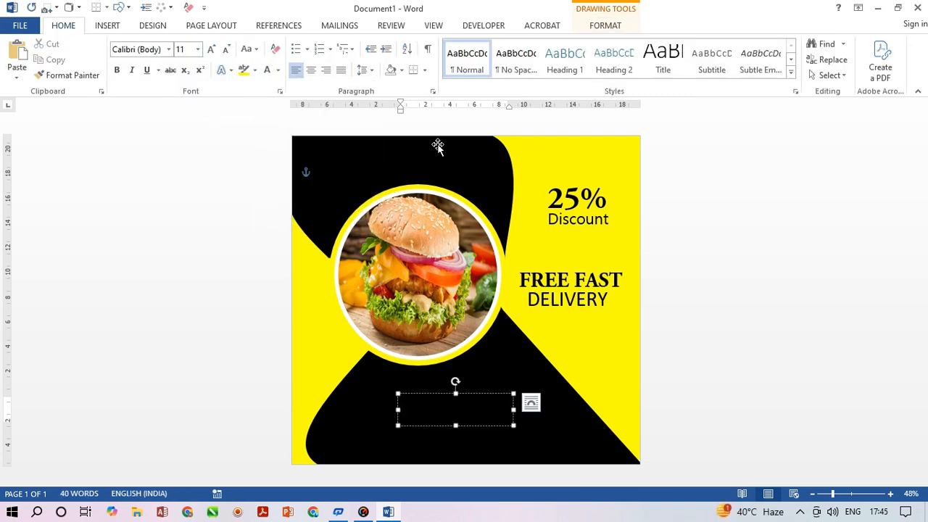
pyautogui.click(256, 70)
pyautogui.click(278, 69)
pyautogui.click(266, 118)
pyautogui.click(523, 415)
pyautogui.click(456, 410)
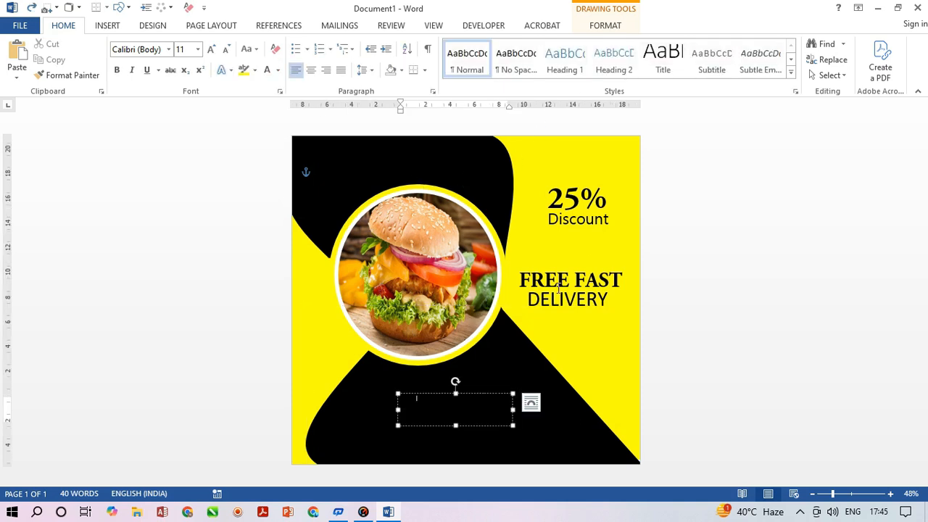
# Step: Set the font color of the new text box beneath the burger photo to white
pyautogui.click(531, 403)
pyautogui.click(644, 292)
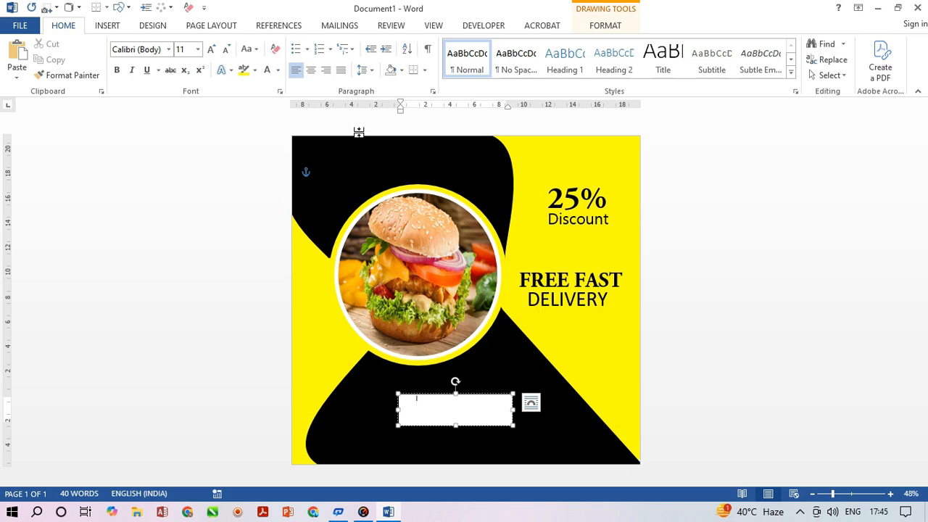
pyautogui.click(278, 69)
pyautogui.click(274, 120)
pyautogui.click(278, 70)
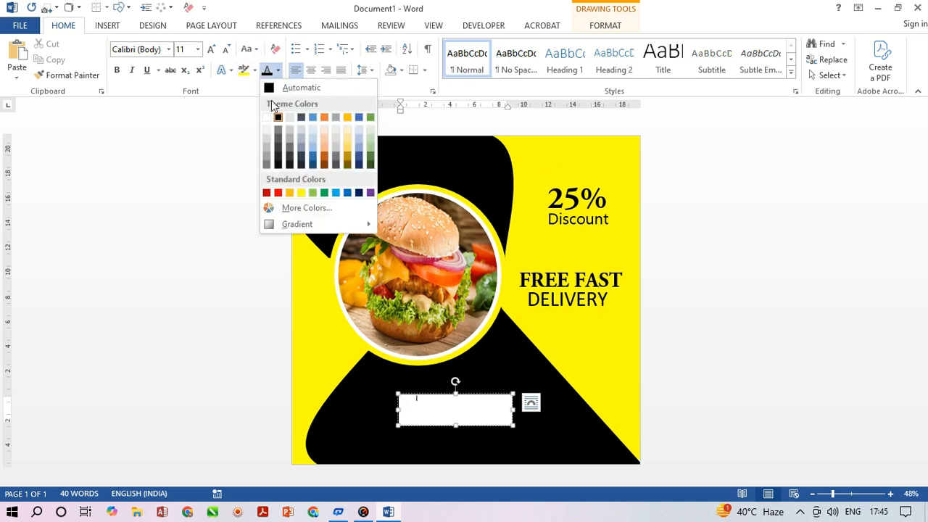
pyautogui.click(273, 119)
# Step: Remove the new text box's shape fill and enter the word delicioous in it
pyautogui.click(606, 26)
pyautogui.click(333, 44)
pyautogui.click(356, 164)
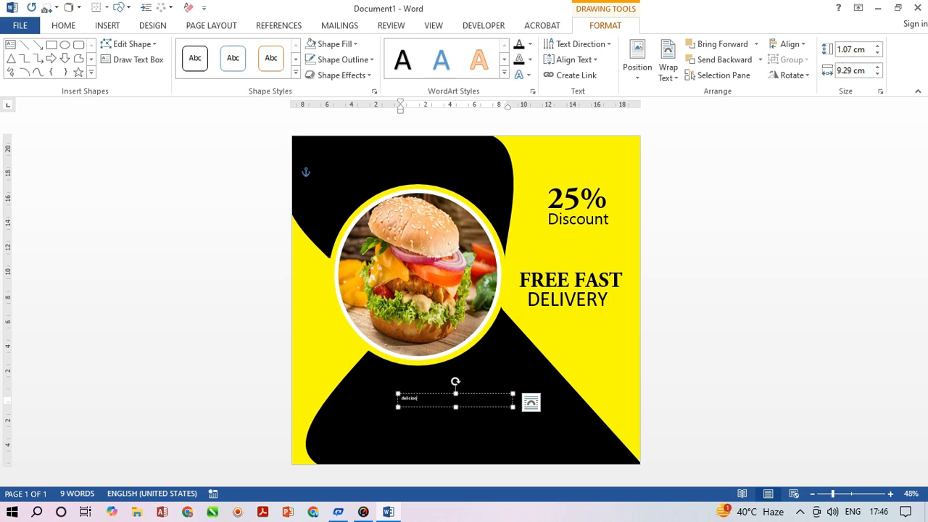
# Step: Set the word delicioous to font size 72
pyautogui.doubleClick(421, 399)
pyautogui.click(427, 388)
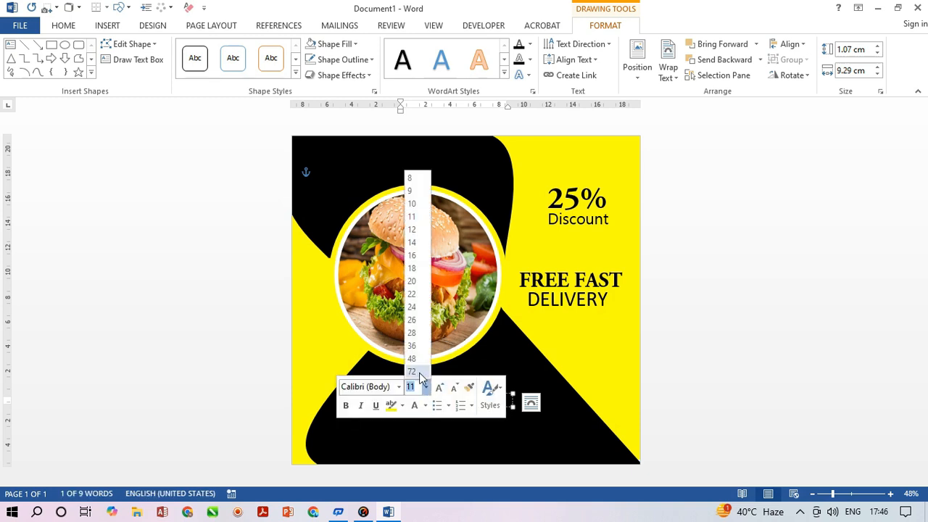
pyautogui.click(419, 374)
# Step: Widen the delicioous text box to about 11.43 cm and nudge it left and up, close beneath the burger photo
pyautogui.moveTo(513, 391); pyautogui.dragTo(538, 393)
pyautogui.press('Down')
pyautogui.press('Down')
pyautogui.press('Down')
pyautogui.press('Down')
pyautogui.press('Down')
pyautogui.press('Down')
pyautogui.press('Down')
pyautogui.press('Left')
pyautogui.press('Left')
pyautogui.press('Left')
pyautogui.press('Left')
pyautogui.press('Left')
pyautogui.press('Left')
pyautogui.press('Left')
pyautogui.press('Left')
pyautogui.press('Left')
pyautogui.press('Left')
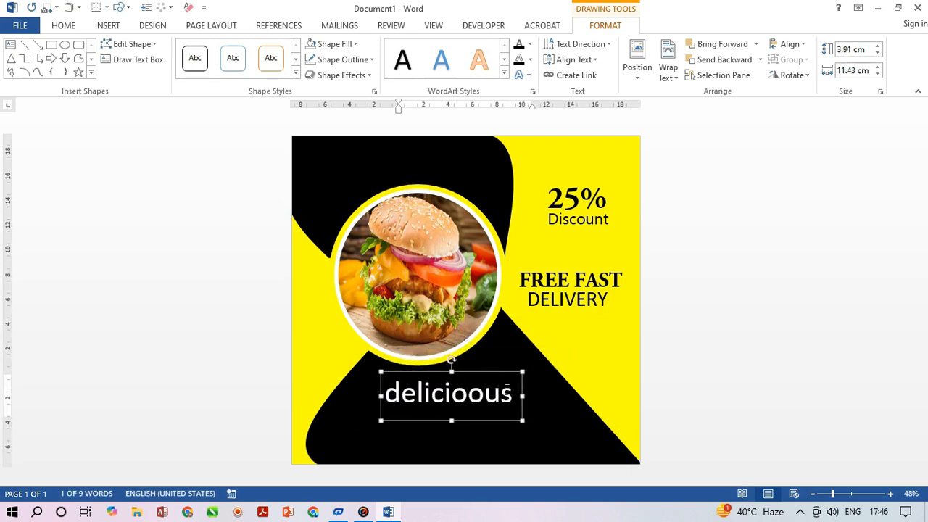
pyautogui.press('Up')
pyautogui.press('Right')
pyautogui.press('Up')
pyautogui.press('Left')
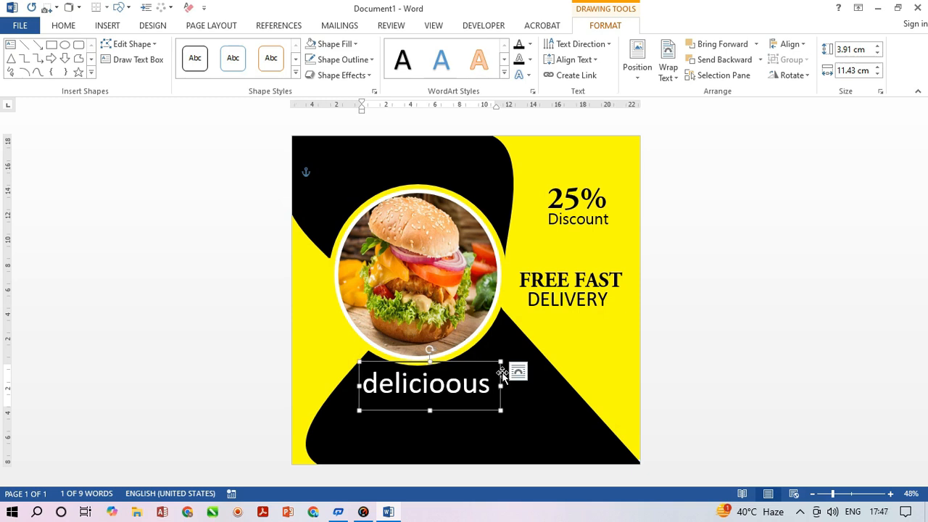
# Step: Set the word delicioous to font size 48 and nudge its text box slightly right and down
pyautogui.moveTo(491, 388); pyautogui.dragTo(362, 386)
pyautogui.click(449, 344)
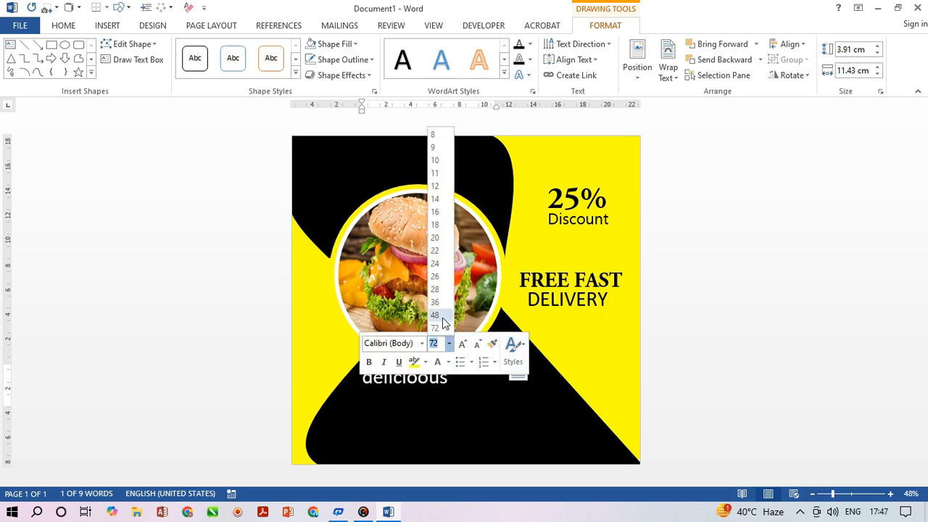
pyautogui.click(435, 315)
pyautogui.click(457, 398)
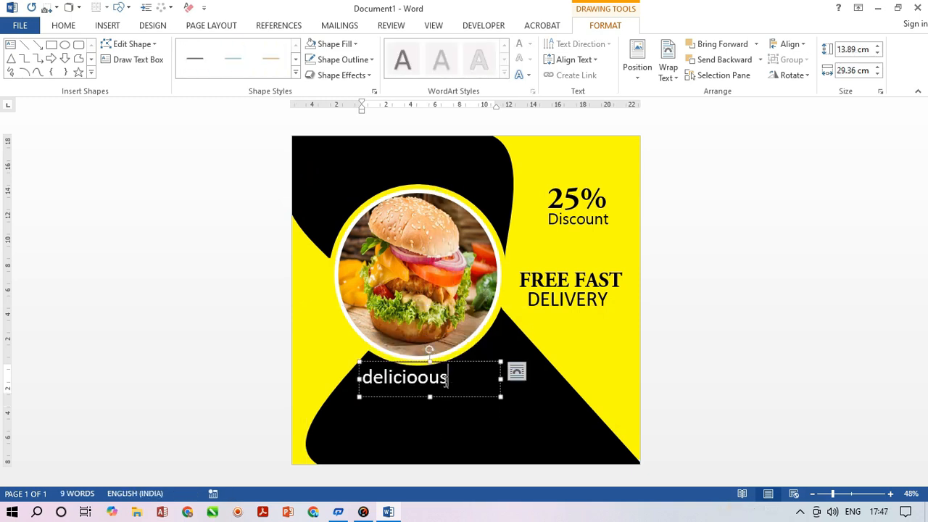
pyautogui.press('Down')
pyautogui.press('Right')
pyautogui.press('Right')
pyautogui.press('Right')
pyautogui.press('Right')
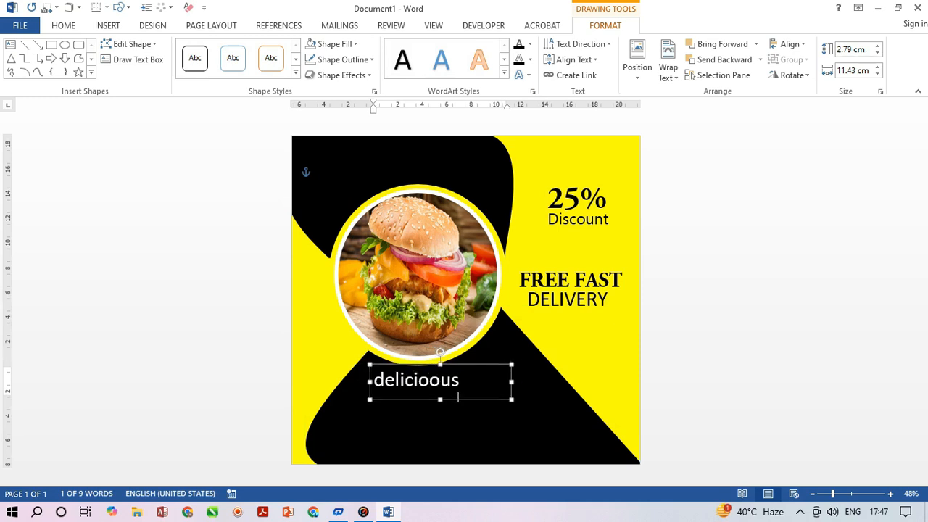
# Step: Duplicate the delicioous text box, place the copy directly beneath it and replace its text with food
pyautogui.hotkey('ctrl', 'd')
pyautogui.press('Down')
pyautogui.press('Down')
pyautogui.press('Down')
pyautogui.press('Left')
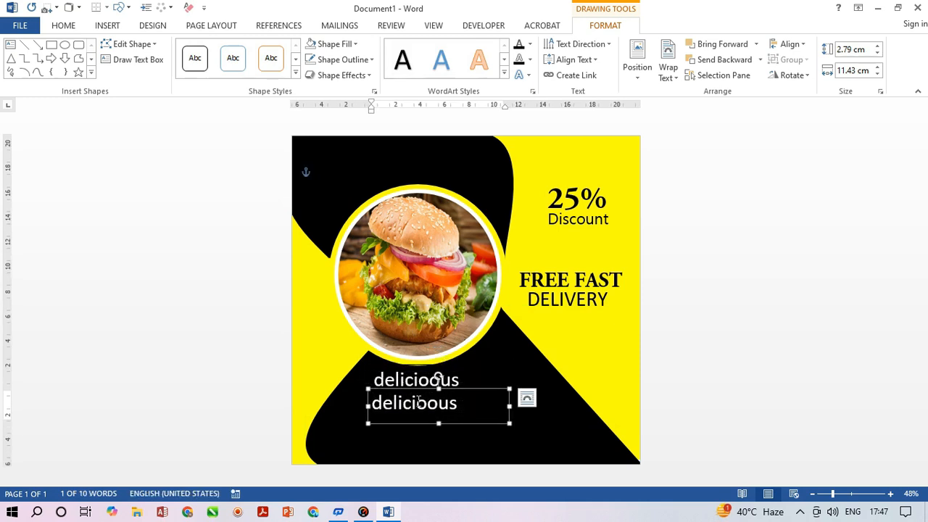
pyautogui.press('BackSpace')
pyautogui.write('food')
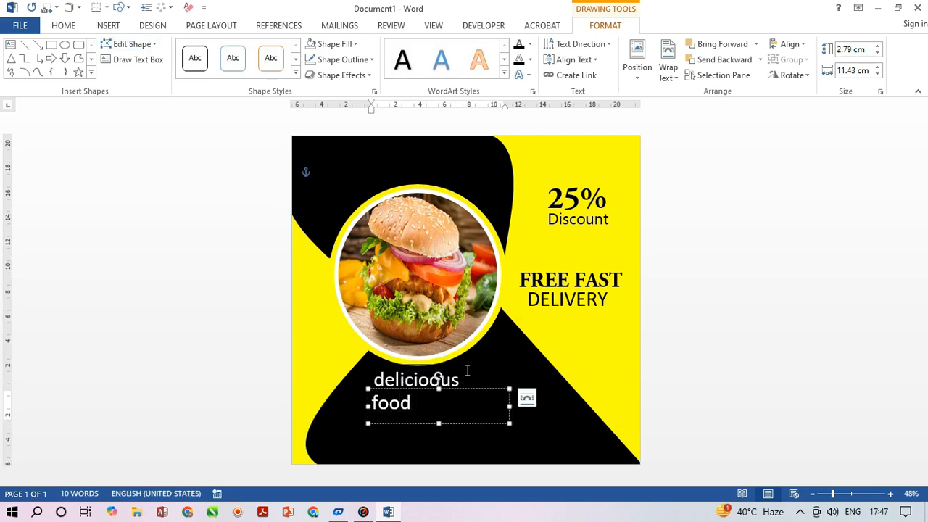
# Step: Change delicioous to uppercase and set its font to Adobe Devanagari
pyautogui.doubleClick(467, 375)
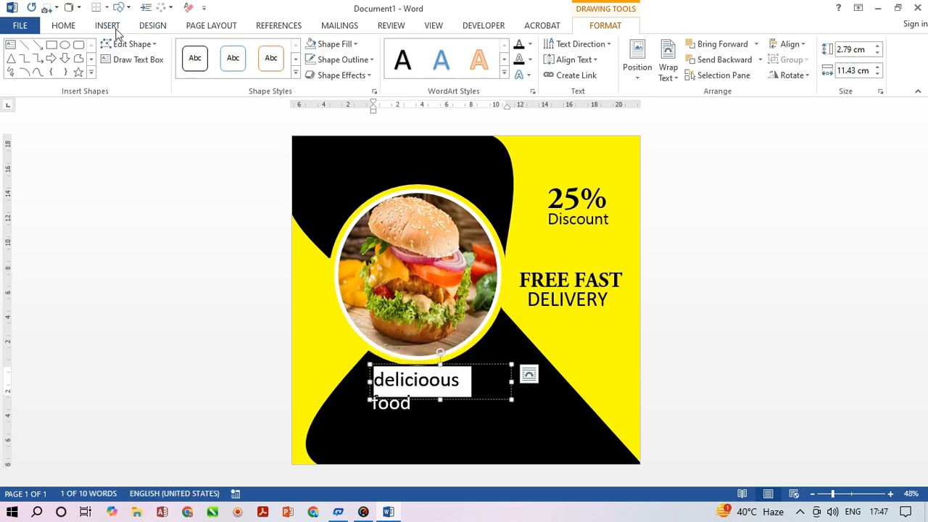
pyautogui.click(63, 25)
pyautogui.click(251, 53)
pyautogui.click(284, 99)
pyautogui.click(169, 50)
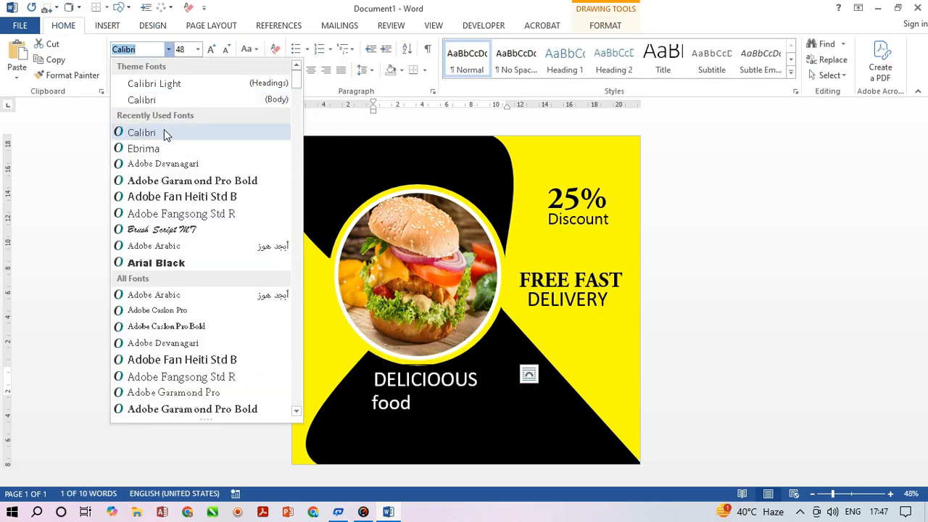
pyautogui.click(187, 164)
# Step: Format the word food at size 72 in yellow Adobe Garamond Pro Bold
pyautogui.hotkey('shift', 'Home')
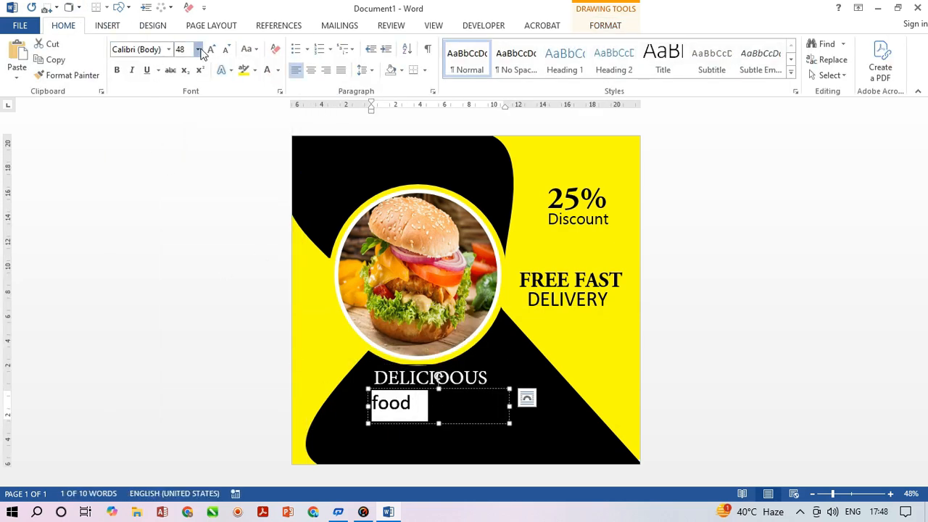
pyautogui.click(197, 48)
pyautogui.click(181, 259)
pyautogui.click(168, 48)
pyautogui.click(164, 181)
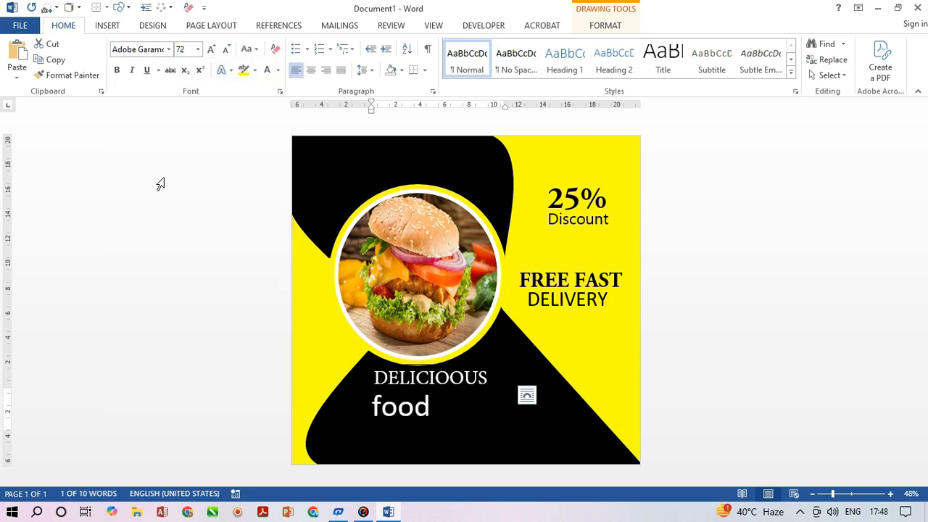
pyautogui.click(278, 70)
pyautogui.click(299, 191)
pyautogui.click(508, 445)
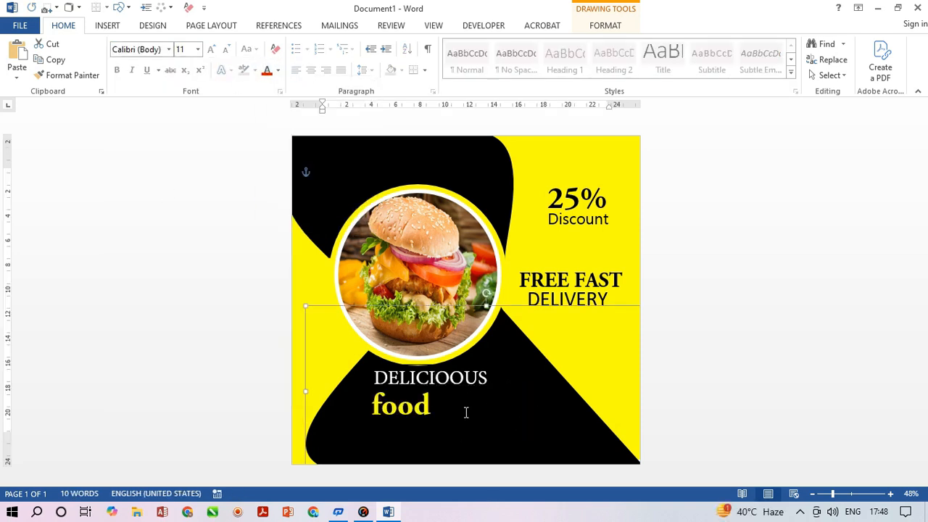
# Step: Set the food text box to no fill and no outline
pyautogui.click(509, 417)
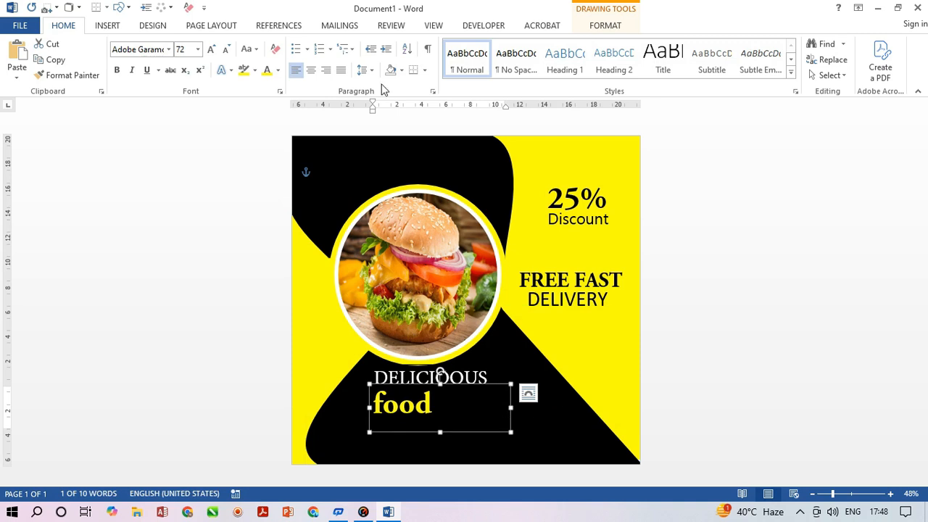
pyautogui.click(606, 25)
pyautogui.click(343, 60)
pyautogui.click(347, 180)
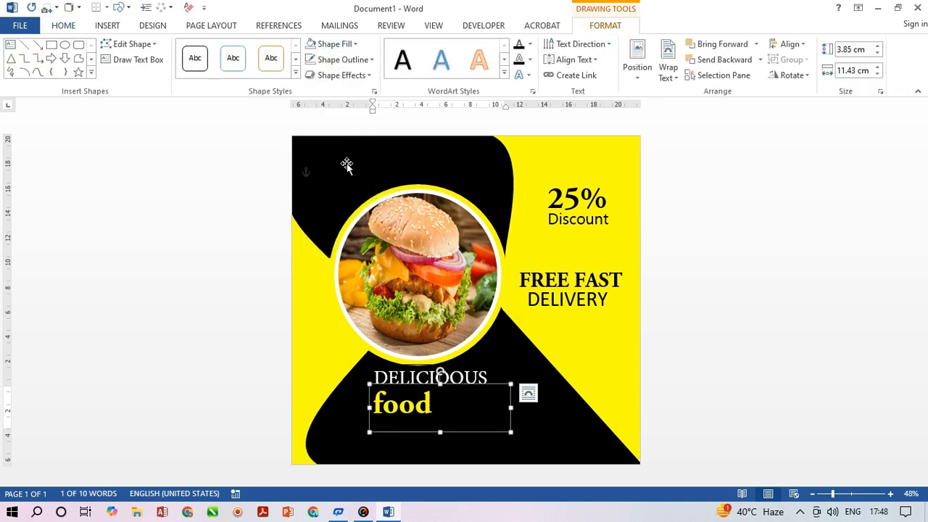
pyautogui.click(357, 45)
pyautogui.click(327, 161)
pyautogui.click(371, 61)
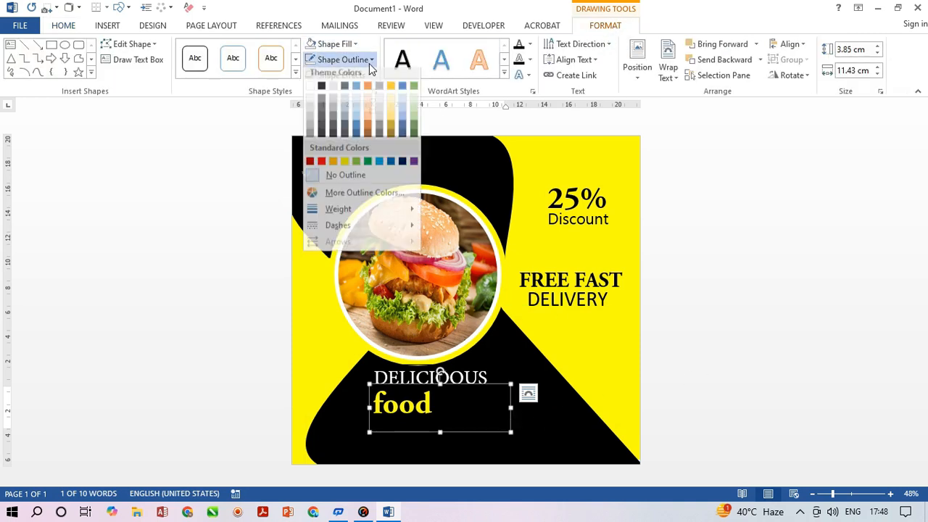
pyautogui.click(342, 176)
# Step: Nudge the food text box slightly up and left beneath DELICIOOUS
pyautogui.click(499, 376)
pyautogui.click(455, 395)
pyautogui.click(529, 404)
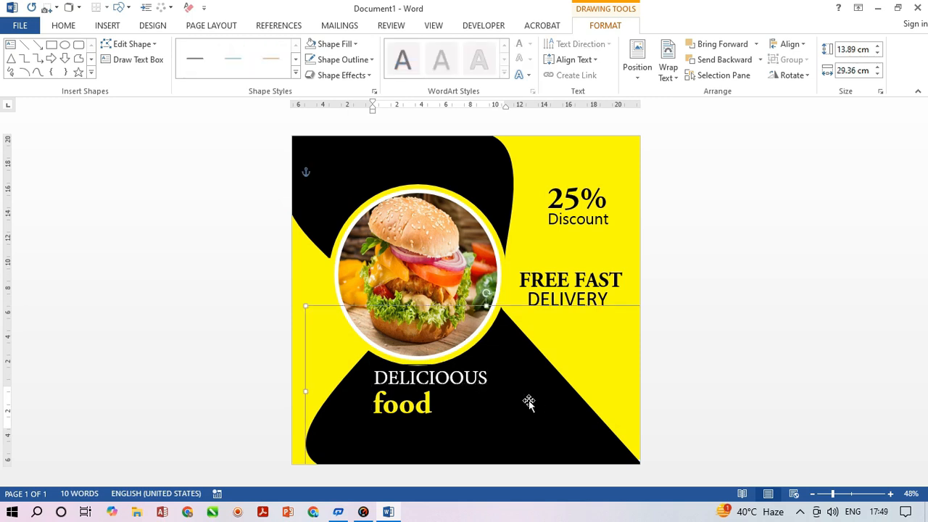
pyautogui.click(485, 417)
pyautogui.click(478, 438)
pyautogui.click(422, 429)
pyautogui.click(464, 437)
pyautogui.click(462, 429)
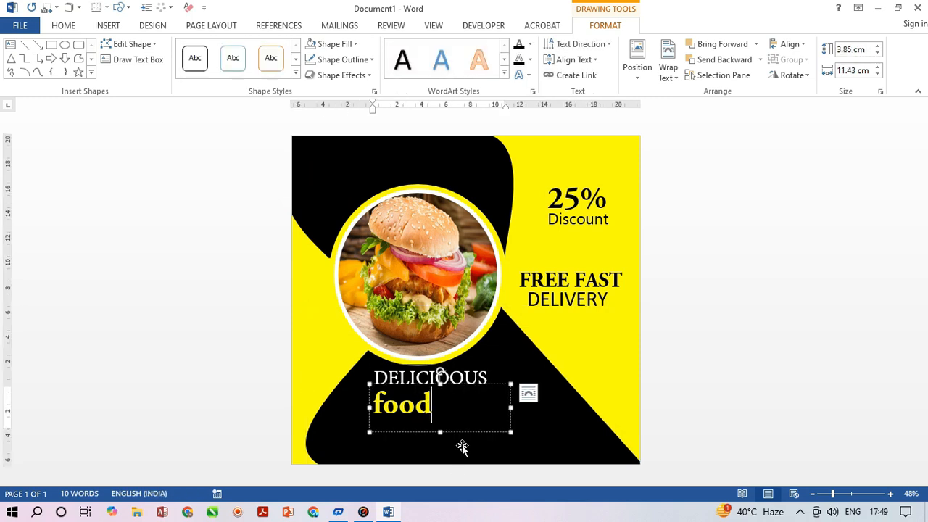
pyautogui.click(464, 433)
pyautogui.press('Up')
pyautogui.press('Left')
# Step: Place a copy of the food text box to the right of food and set its text to size 20
pyautogui.moveTo(514, 417); pyautogui.dragTo(547, 433)
pyautogui.moveTo(515, 417); pyautogui.dragTo(447, 430)
pyautogui.click(534, 397)
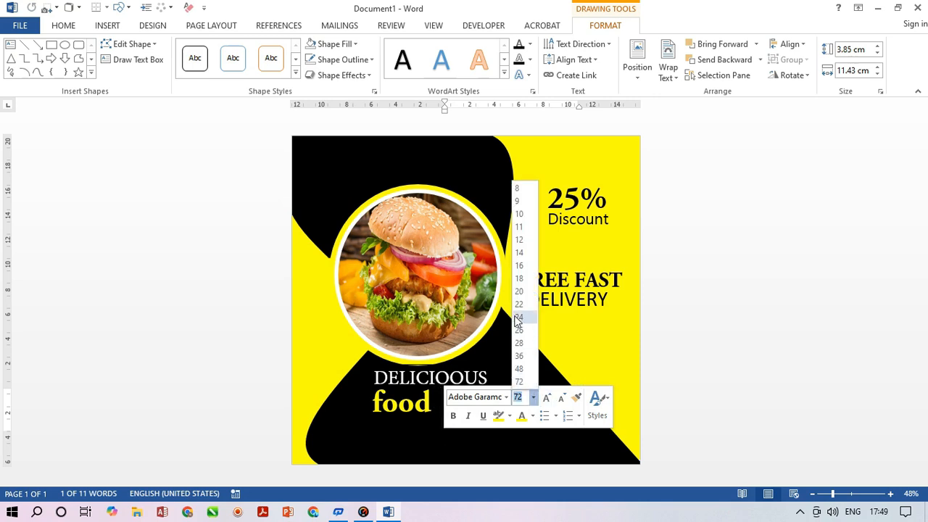
pyautogui.click(524, 292)
pyautogui.click(551, 433)
# Step: Clear the text from the small copied text box and move the empty box further right of food
pyautogui.doubleClick(457, 394)
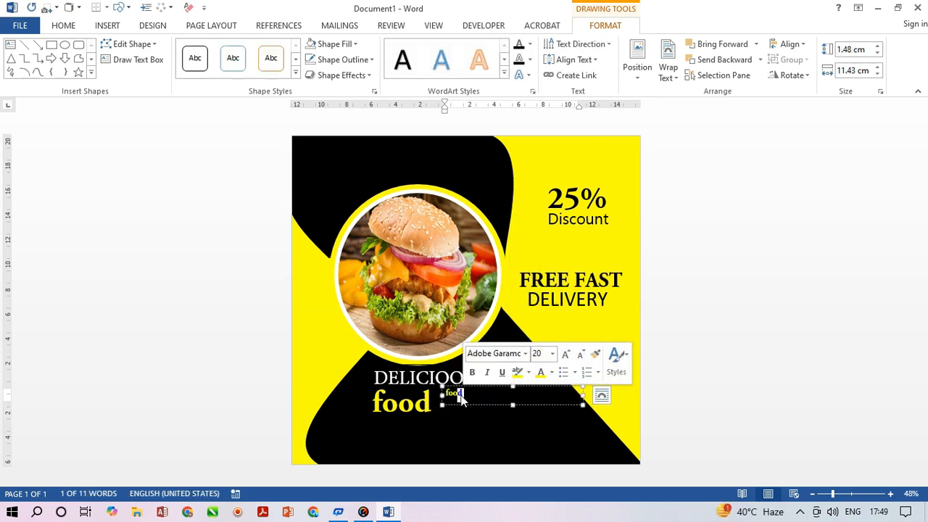
pyautogui.hotkey('ctrl', 'c')
pyautogui.click(437, 406)
pyautogui.hotkey('ctrl', 'v')
pyautogui.click(540, 415)
pyautogui.click(469, 397)
pyautogui.hotkey('ctrl', 'a')
pyautogui.hotkey('ctrl', 'x')
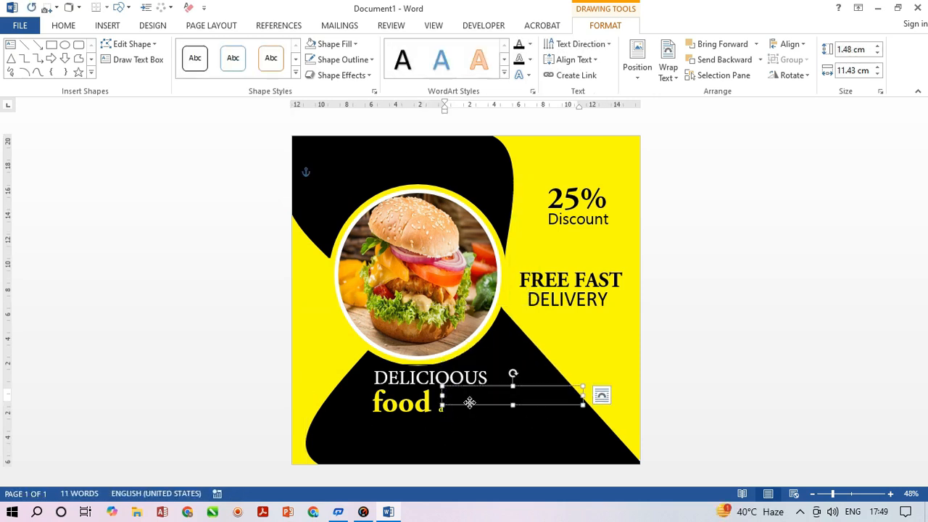
pyautogui.click(449, 414)
pyautogui.press('BackSpace')
pyautogui.click(515, 410)
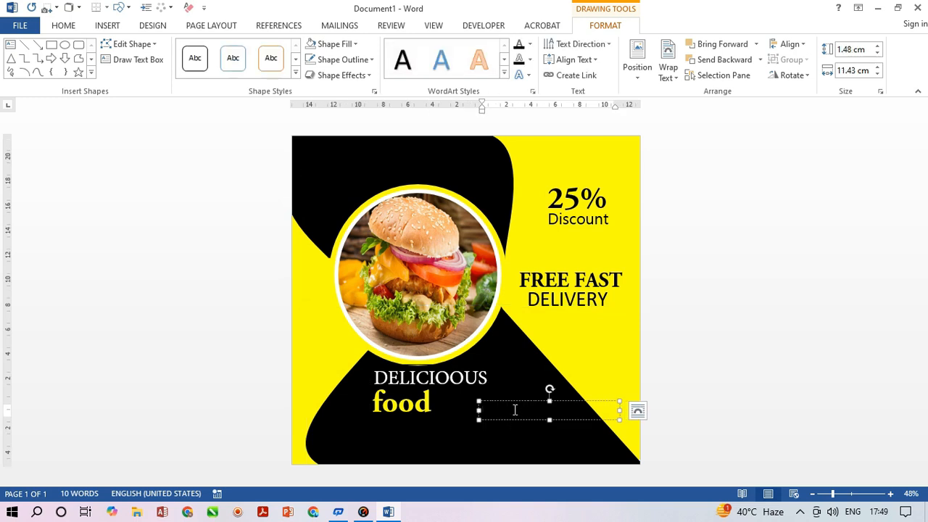
# Step: Nudge the DELICIOOUS text box slightly down and left, closer to food
pyautogui.click(404, 377)
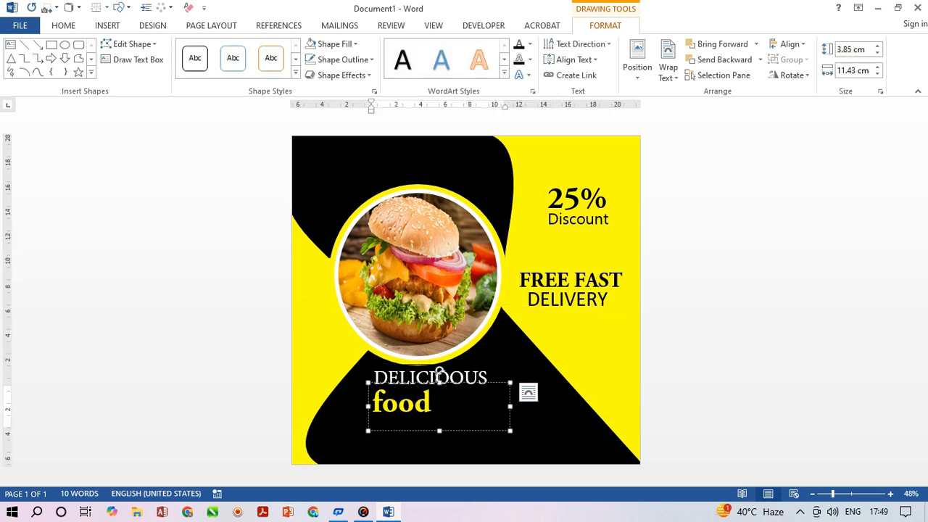
pyautogui.click(472, 404)
pyautogui.click(513, 418)
pyautogui.click(490, 425)
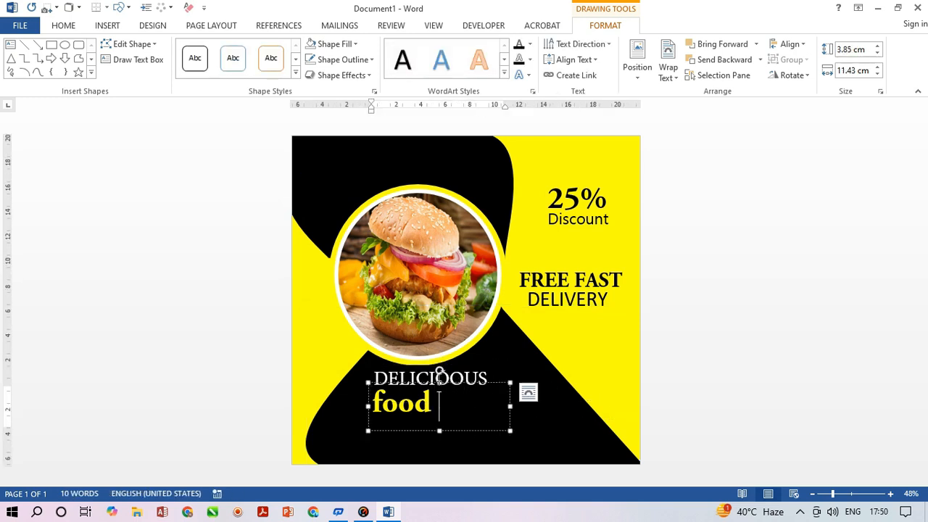
pyautogui.click(469, 404)
pyautogui.press('Down')
pyautogui.press('Down')
pyautogui.press('Down')
pyautogui.press('Down')
pyautogui.press('Left')
pyautogui.press('Left')
pyautogui.press('Left')
pyautogui.press('Left')
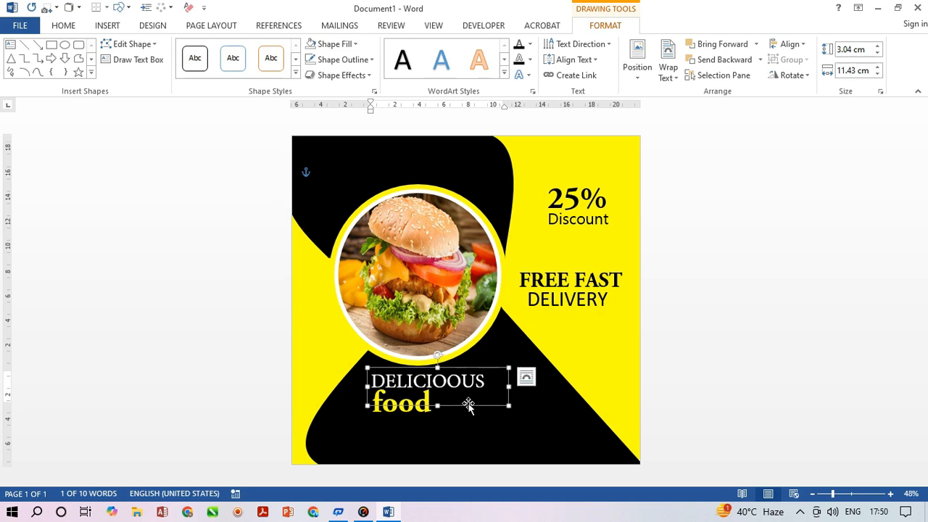
# Step: Move the food text box slightly down and left to line up with the start of DELICIOOUS
pyautogui.click(460, 427)
pyautogui.click(384, 414)
pyautogui.click(412, 433)
pyautogui.moveTo(410, 433); pyautogui.dragTo(409, 436)
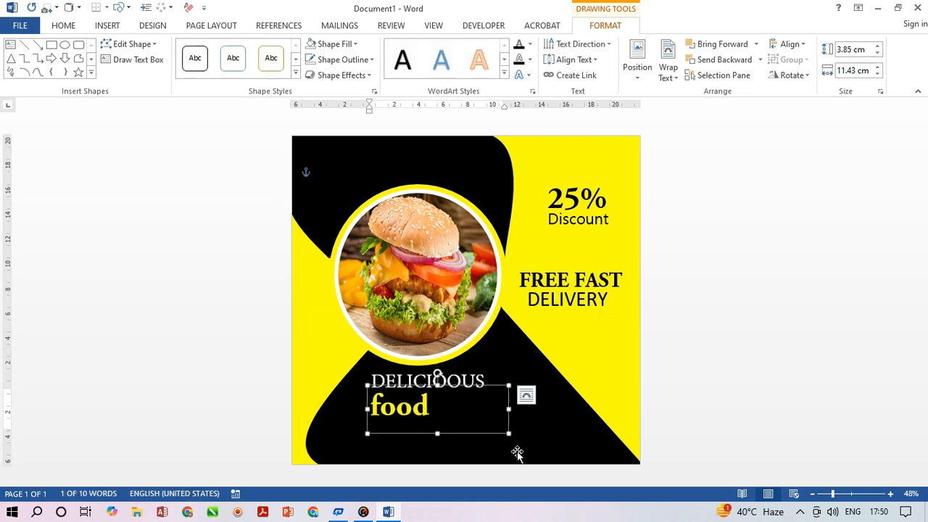
# Step: Enter for home delivery in the empty text box beside food and color the text white
pyautogui.click(519, 420)
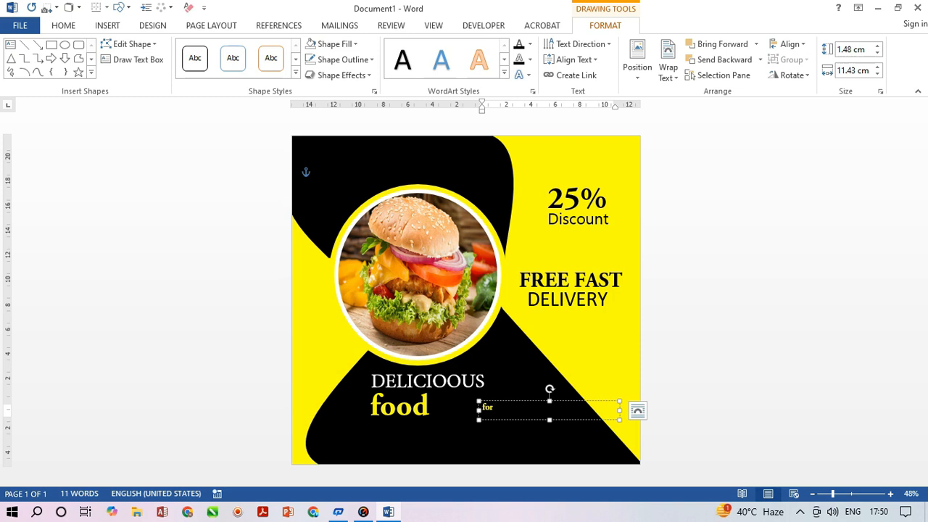
pyautogui.doubleClick(496, 403)
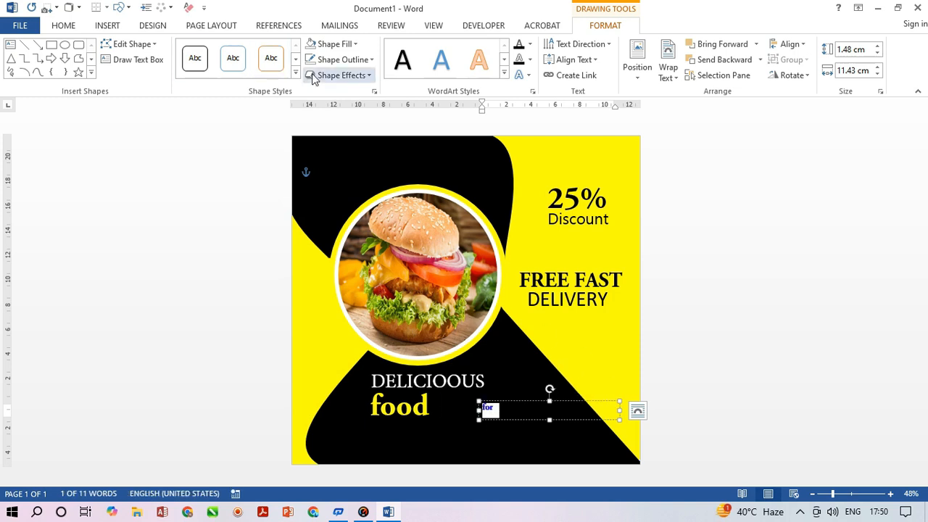
pyautogui.click(64, 25)
pyautogui.click(278, 71)
pyautogui.click(266, 117)
pyautogui.click(508, 412)
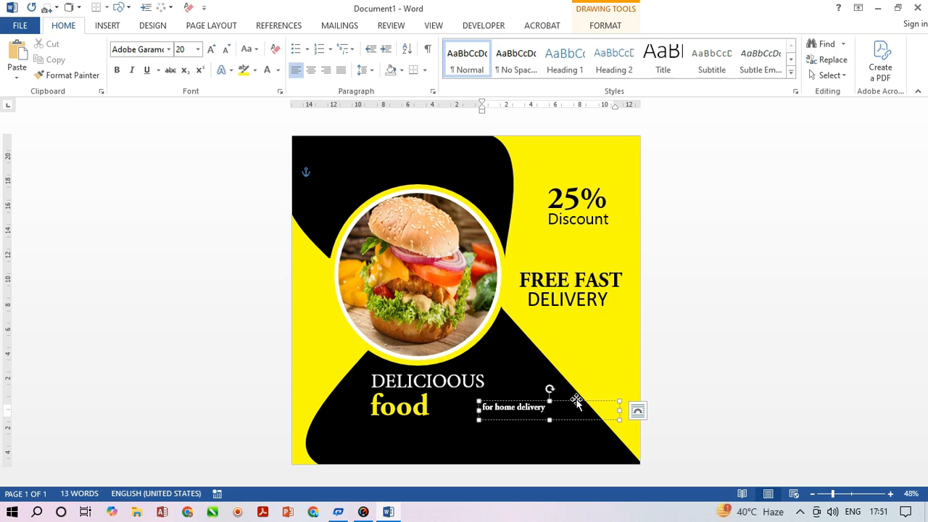
# Step: Change the for home delivery text to uppercase and set its font to Adobe Arabic
pyautogui.moveTo(574, 406); pyautogui.dragTo(482, 408)
pyautogui.click(247, 49)
pyautogui.click(261, 116)
pyautogui.click(556, 409)
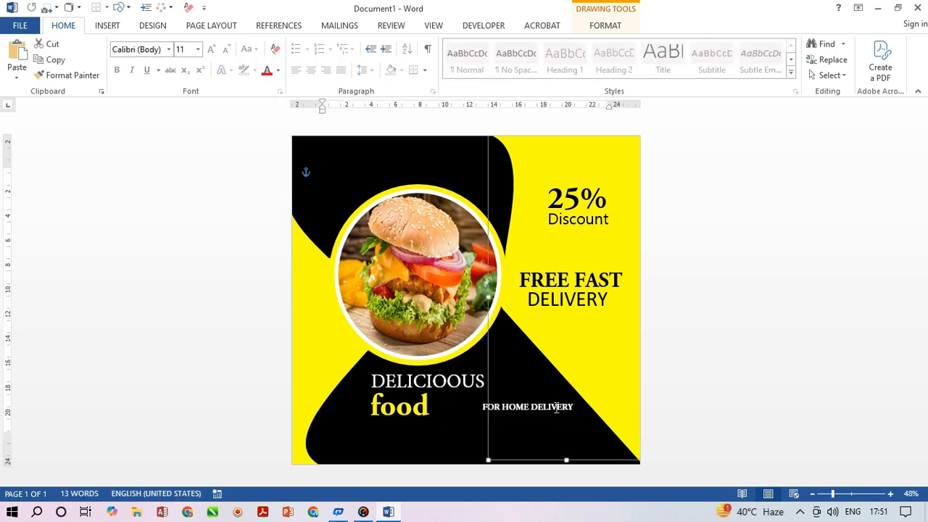
pyautogui.tripleClick(557, 409)
pyautogui.click(168, 49)
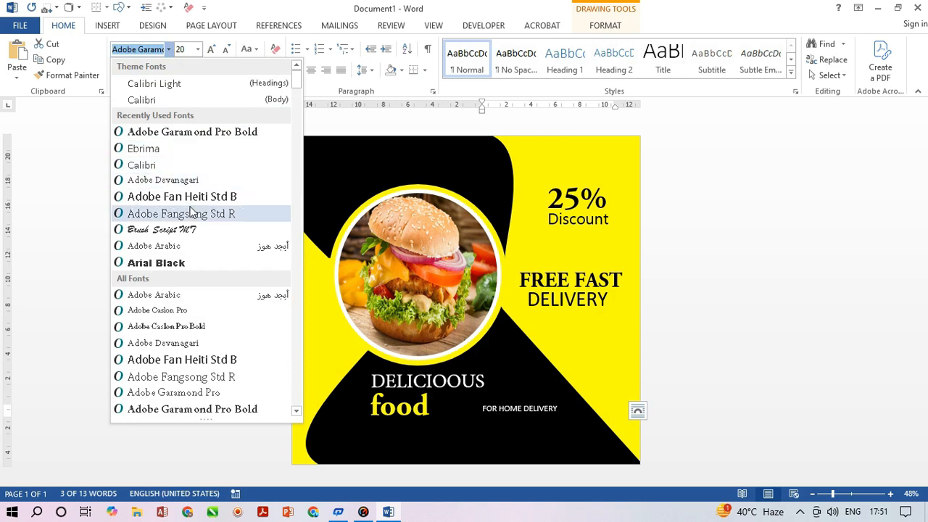
pyautogui.click(190, 294)
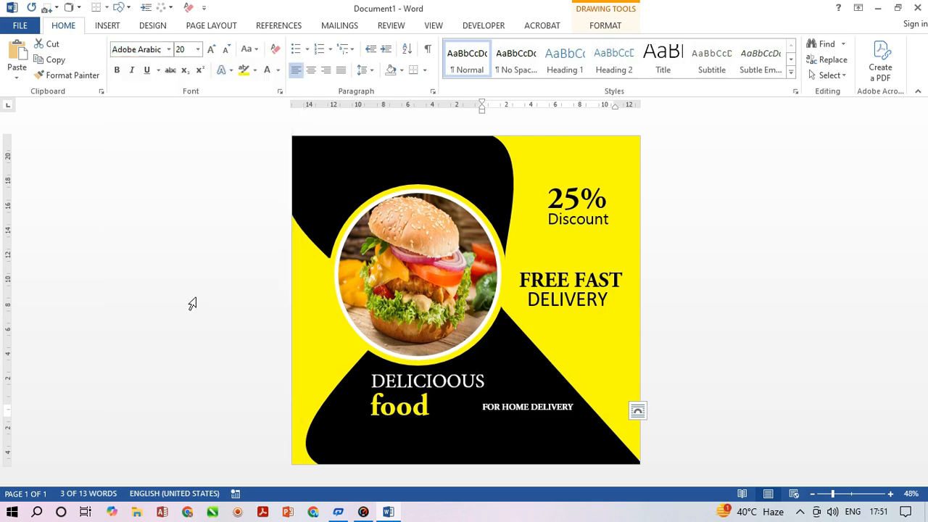
# Step: Set the font of the FOR HOME DELIVERY text to Adobe Caslon Pro
pyautogui.click(168, 49)
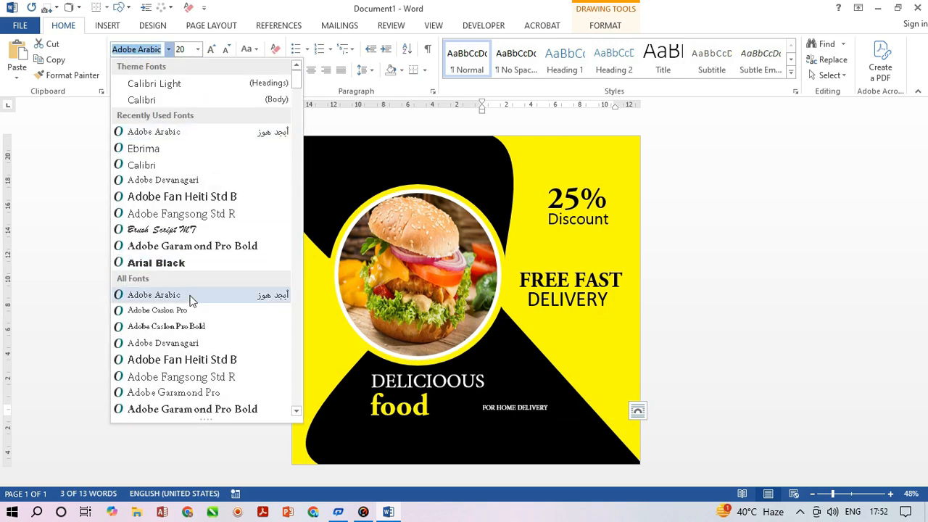
pyautogui.click(187, 310)
pyautogui.click(551, 387)
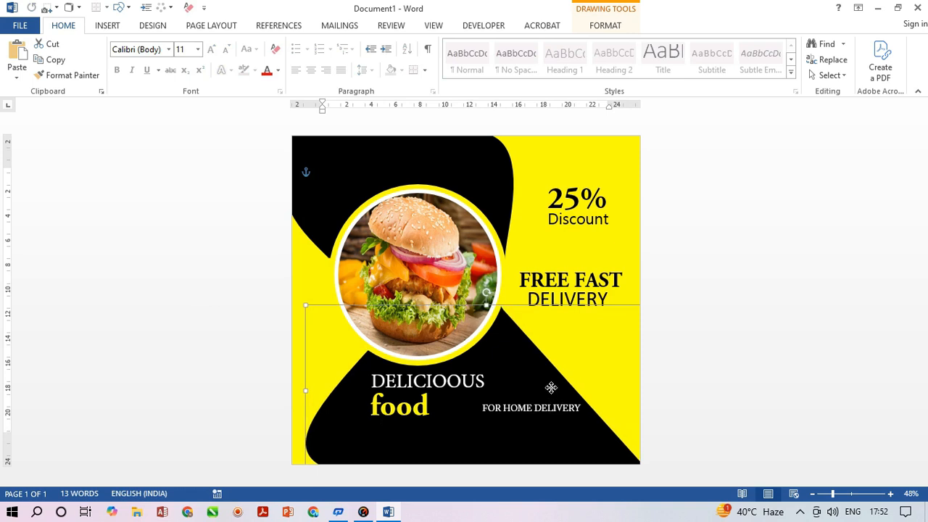
pyautogui.click(614, 350)
# Step: Duplicate the FOR HOME DELIVERY text box, align the copy just below it, and replace its text with the phone number
pyautogui.click(524, 409)
pyautogui.click(526, 425)
pyautogui.hotkey('ctrl', 'd')
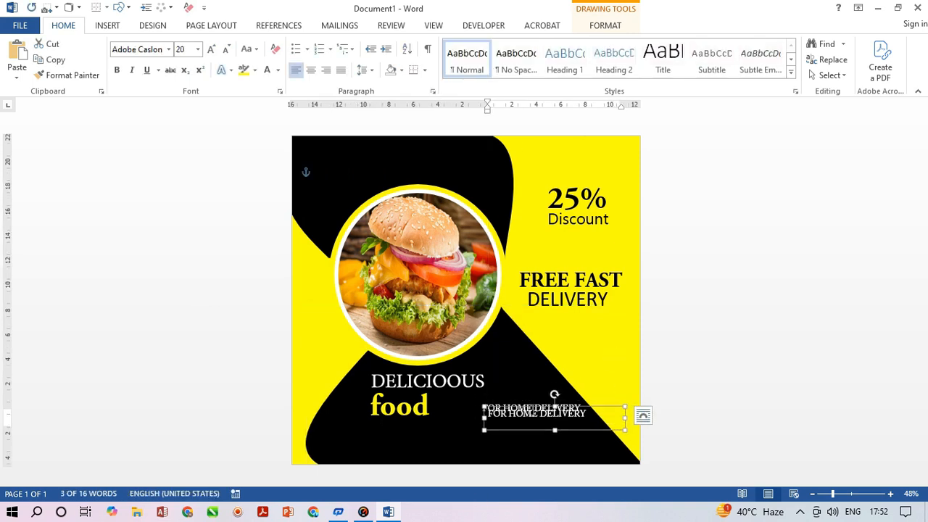
pyautogui.moveTo(573, 430); pyautogui.dragTo(569, 434)
pyautogui.moveTo(584, 420); pyautogui.dragTo(449, 454)
pyautogui.press('BackSpace')
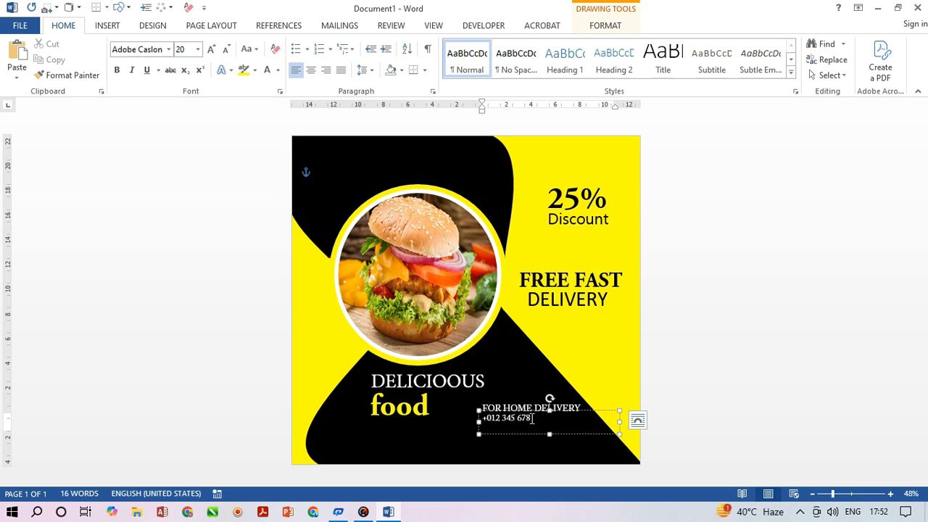
# Step: Set the font size of the phone number text to 28
pyautogui.moveTo(532, 419); pyautogui.dragTo(477, 428)
pyautogui.click(569, 390)
pyautogui.click(561, 310)
pyautogui.click(583, 330)
pyautogui.moveTo(544, 423); pyautogui.dragTo(480, 431)
pyautogui.click(197, 49)
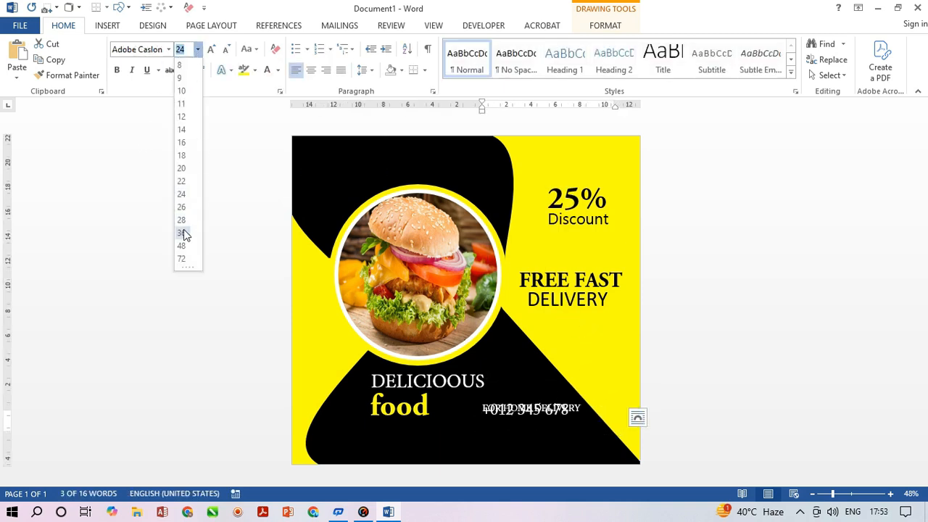
pyautogui.click(183, 230)
# Step: Set the phone number text box's wrapping to In Front of Text
pyautogui.click(559, 430)
pyautogui.click(568, 433)
pyautogui.press('Right')
pyautogui.press('Right')
pyautogui.press('Right')
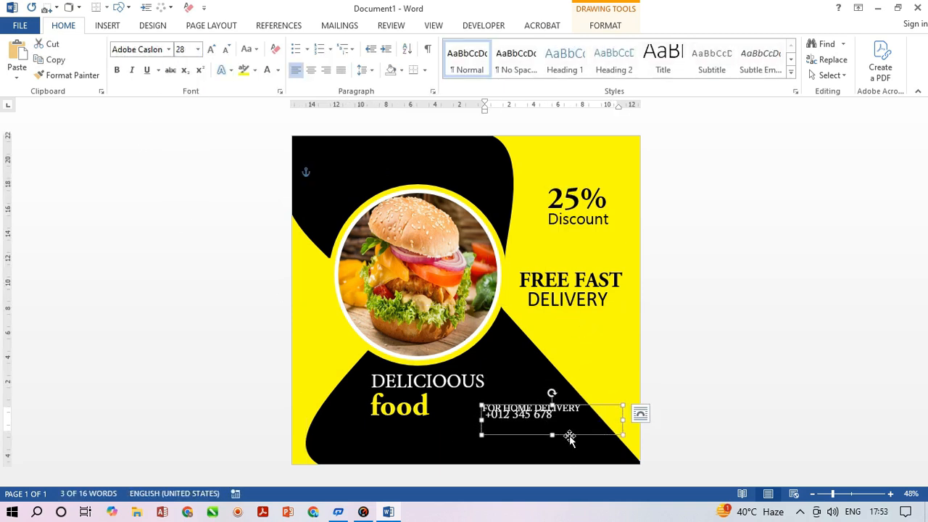
pyautogui.click(645, 413)
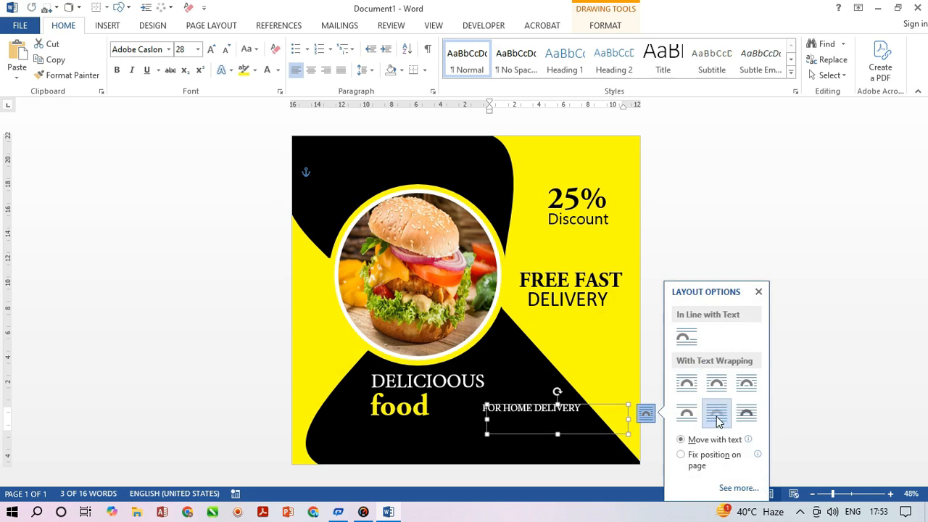
pyautogui.click(746, 413)
# Step: Move the phone number text box directly below FOR HOME DELIVERY, aligned with the start of that line
pyautogui.press('Down')
pyautogui.press('Down')
pyautogui.press('Down')
pyautogui.press('Down')
pyautogui.press('Down')
pyautogui.press('Down')
pyautogui.press('Down')
pyautogui.press('Down')
pyautogui.press('Down')
pyautogui.press('Down')
pyautogui.press('Down')
pyautogui.press('Down')
pyautogui.press('Down')
pyautogui.press('Down')
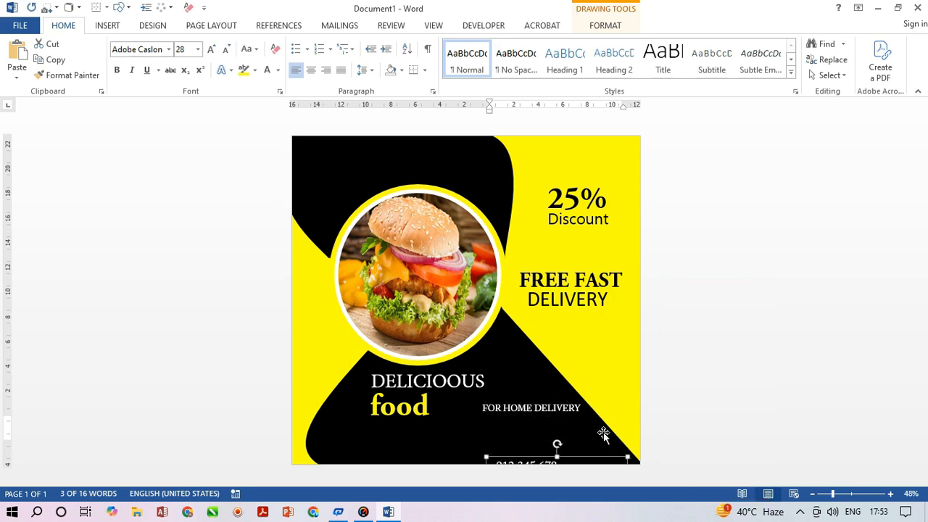
pyautogui.press('Up')
pyautogui.press('Up')
pyautogui.press('Up')
pyautogui.press('Up')
pyautogui.press('Up')
pyautogui.press('Up')
pyautogui.press('Up')
pyautogui.press('Up')
pyautogui.press('Up')
pyautogui.press('Up')
pyautogui.press('Up')
pyautogui.press('Left')
pyautogui.press('Left')
pyautogui.press('Up')
pyautogui.press('Up')
pyautogui.press('Up')
pyautogui.press('Left')
pyautogui.press('Up')
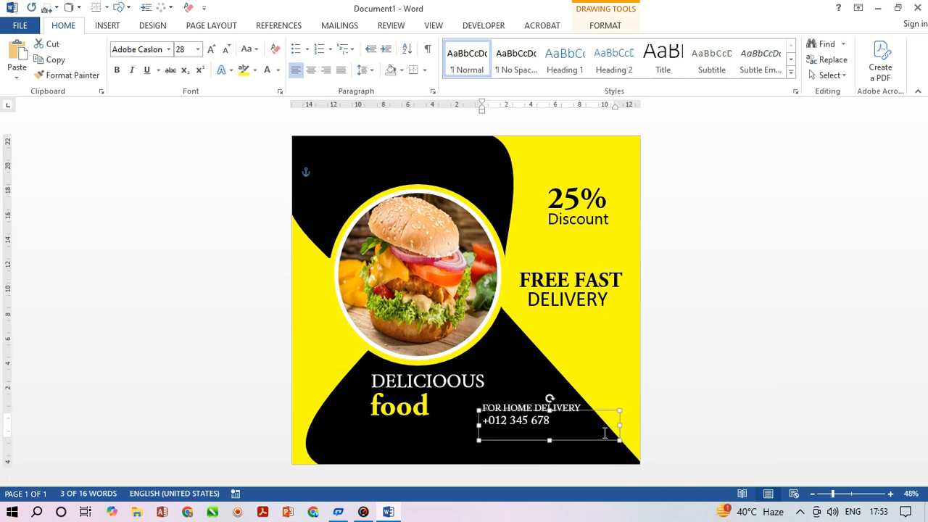
# Step: Duplicate the phone number text box
pyautogui.click(576, 464)
pyautogui.click(547, 422)
pyautogui.click(570, 440)
pyautogui.hotkey('ctrl', 'd')
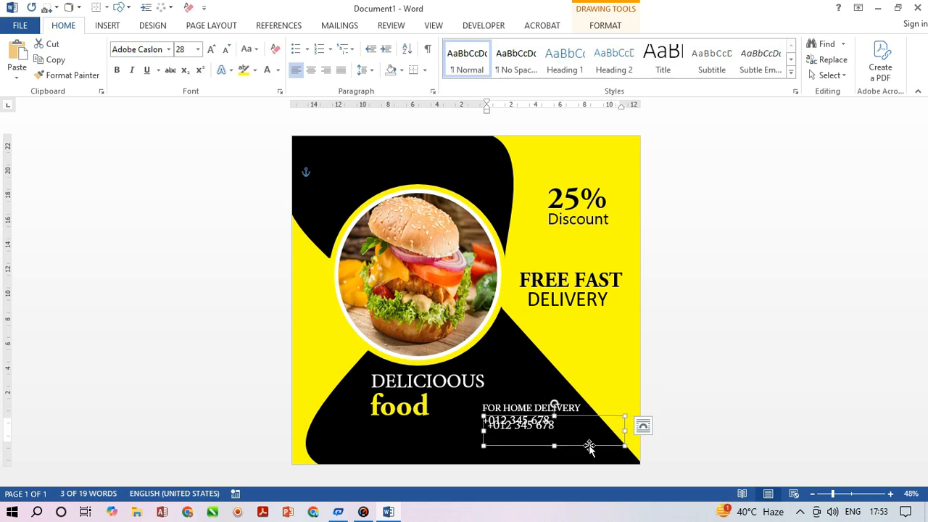
pyautogui.click(696, 356)
# Step: Draw a flowchart terminator shape about 6.57 cm wide and 1.6 cm high below the phone number
pyautogui.click(122, 7)
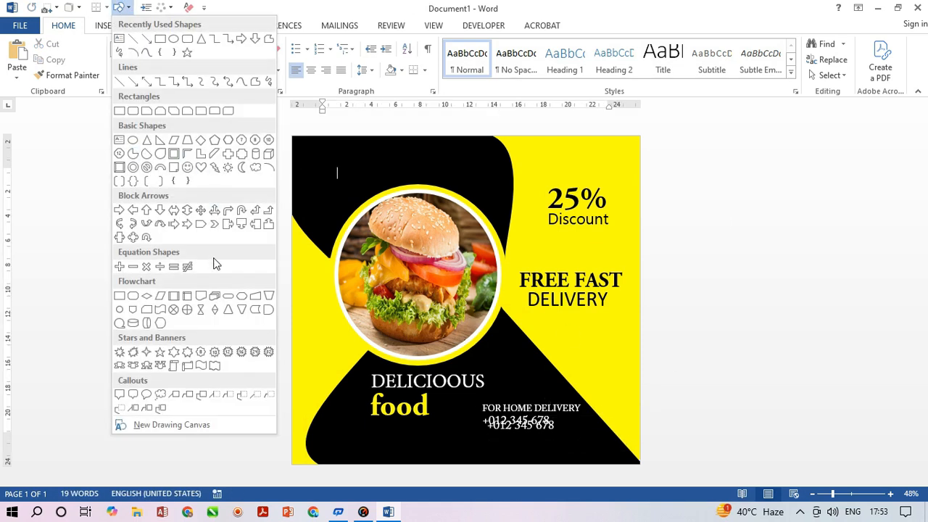
pyautogui.click(229, 297)
pyautogui.moveTo(492, 450); pyautogui.dragTo(521, 463)
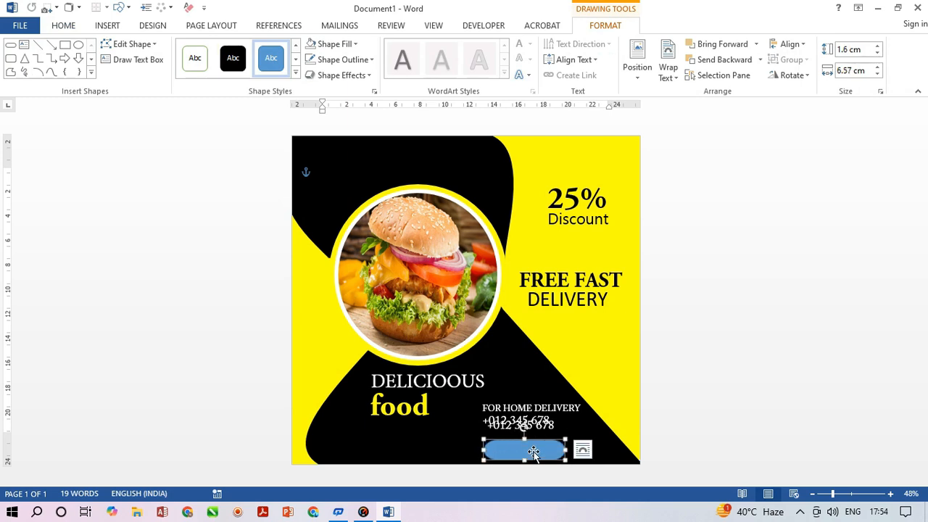
# Step: Fill the terminator shape with yellow and remove its outline
pyautogui.click(335, 43)
pyautogui.click(345, 150)
pyautogui.click(335, 44)
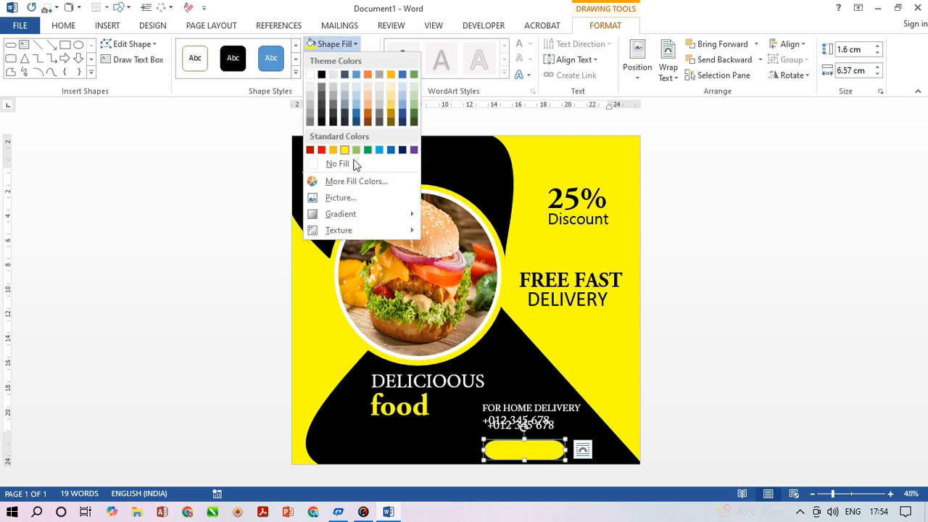
pyautogui.click(333, 164)
pyautogui.click(336, 43)
pyautogui.click(347, 154)
pyautogui.click(341, 60)
pyautogui.click(367, 177)
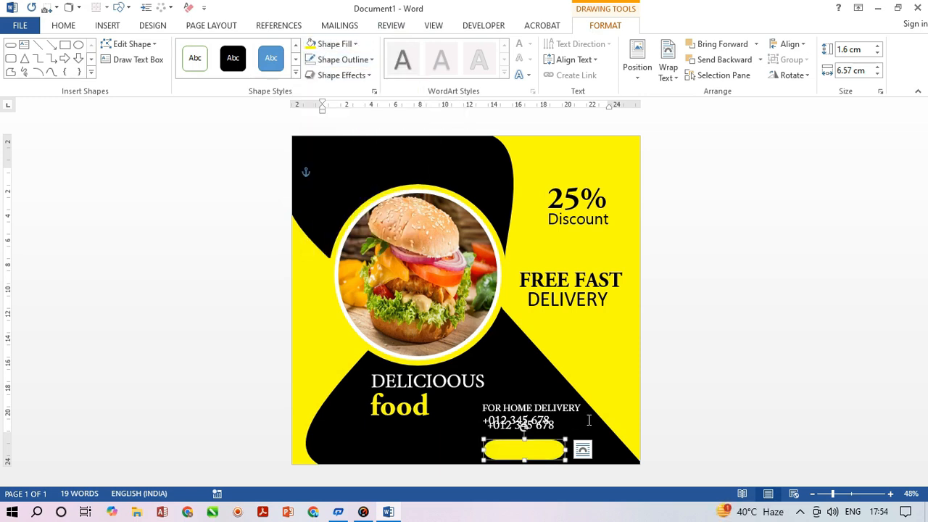
# Step: Clear the duplicated phone number, then place its text box, about 3.59 cm wide, over the yellow shape
pyautogui.click(500, 434)
pyautogui.moveTo(500, 433); pyautogui.dragTo(497, 435)
pyautogui.press('BackSpace')
pyautogui.moveTo(625, 445); pyautogui.dragTo(528, 439)
pyautogui.click(517, 431)
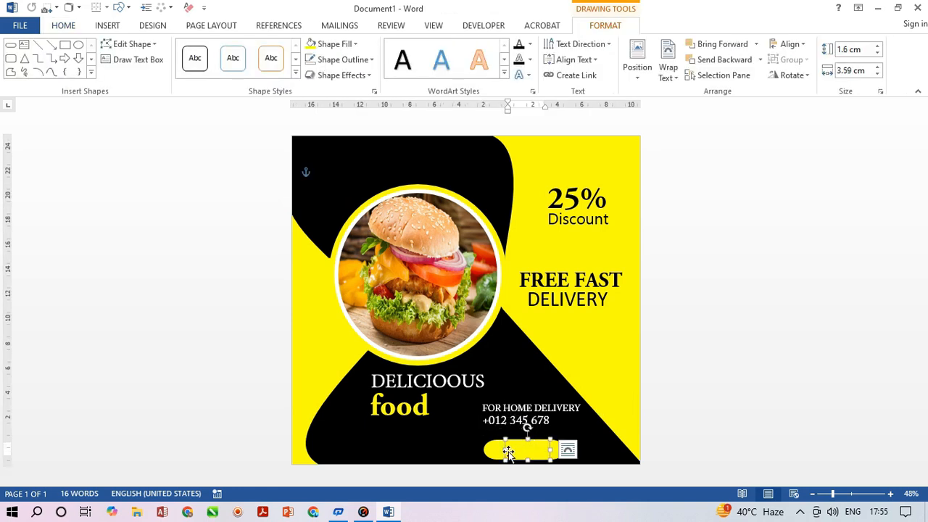
# Step: Enter sample text inside the yellow rounded shape and try to give it the Automatic font color
pyautogui.click(522, 449)
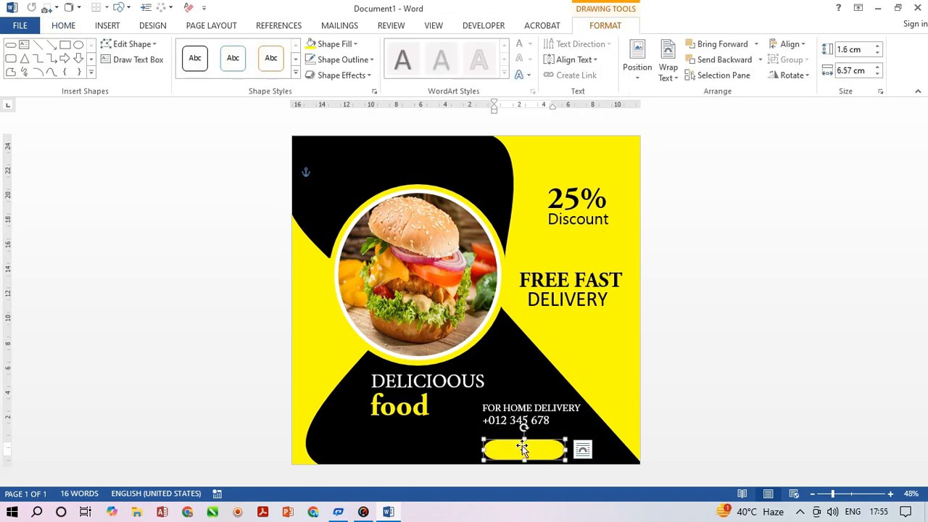
pyautogui.write('w')
pyautogui.click(603, 429)
pyautogui.click(545, 459)
pyautogui.moveTo(536, 451); pyautogui.dragTo(515, 449)
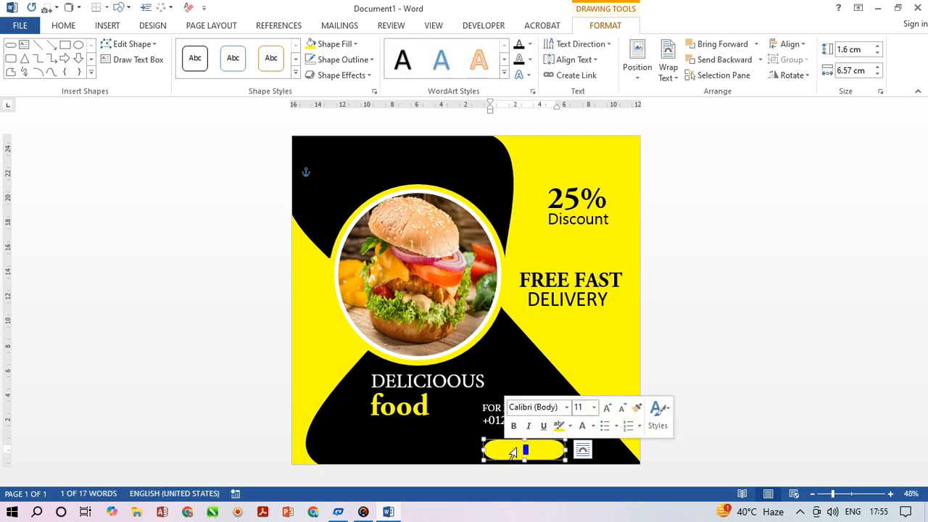
pyautogui.click(65, 26)
pyautogui.click(278, 70)
pyautogui.click(269, 86)
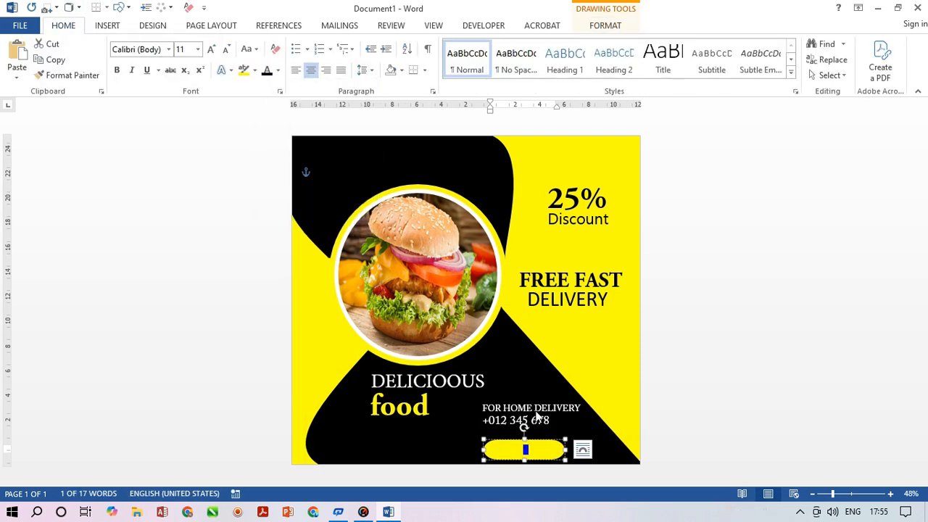
# Step: Set the font size of the sample text in the yellow shape to 16
pyautogui.click(583, 450)
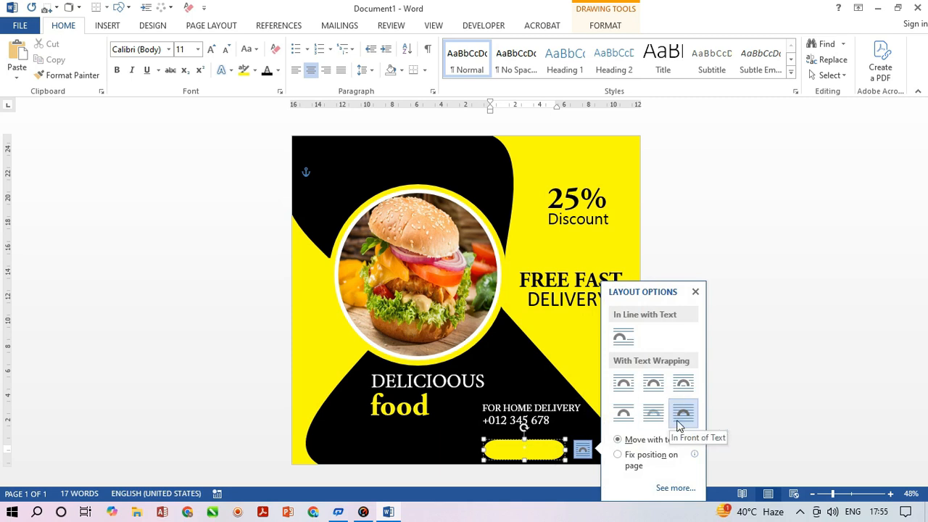
pyautogui.doubleClick(530, 442)
pyautogui.click(607, 407)
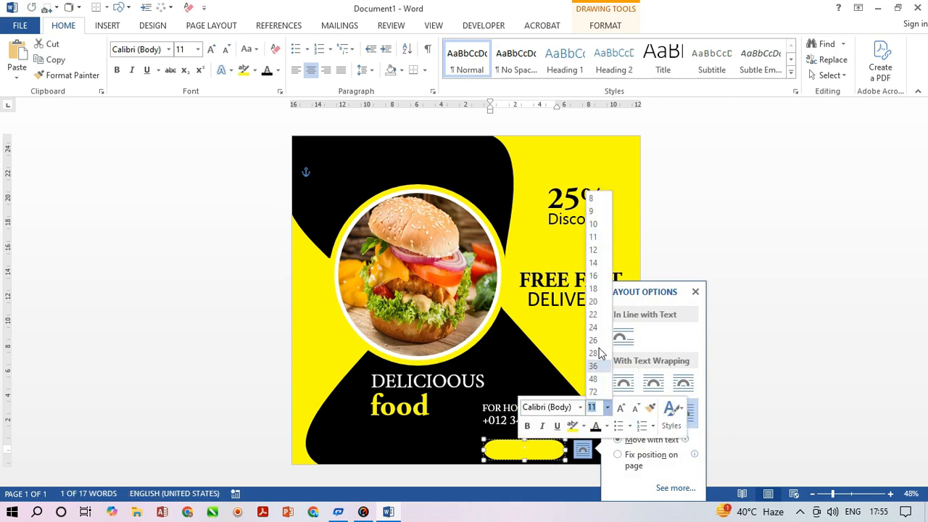
pyautogui.click(601, 284)
pyautogui.click(704, 382)
# Step: Try again to darken the sample text in the yellow shape
pyautogui.click(523, 448)
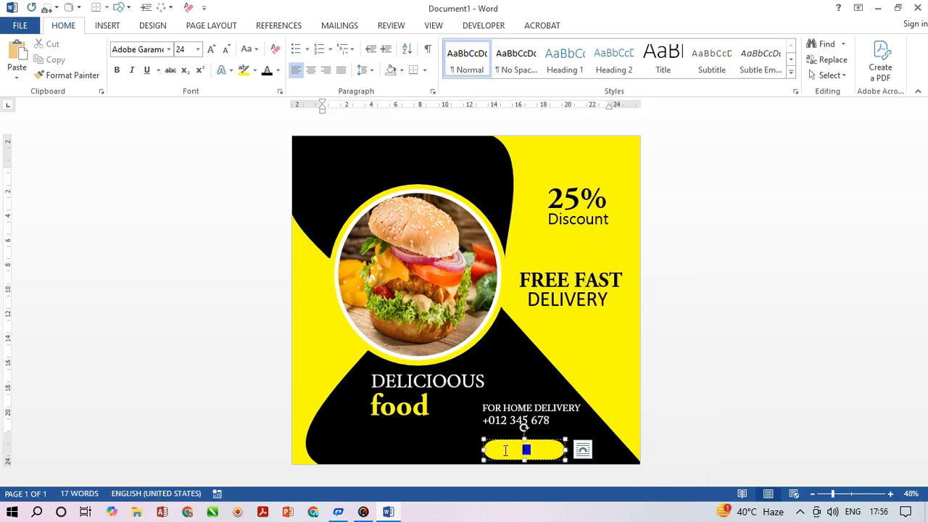
pyautogui.click(256, 71)
pyautogui.click(267, 73)
pyautogui.click(278, 72)
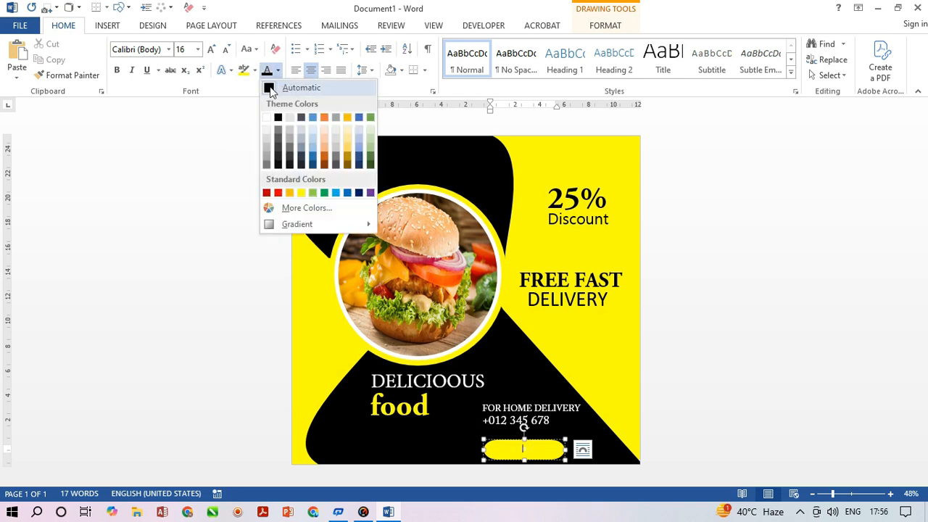
pyautogui.click(622, 386)
# Step: Replace the sample text in the yellow shape with left-aligned order and color it black
pyautogui.doubleClick(535, 450)
pyautogui.press('Delete')
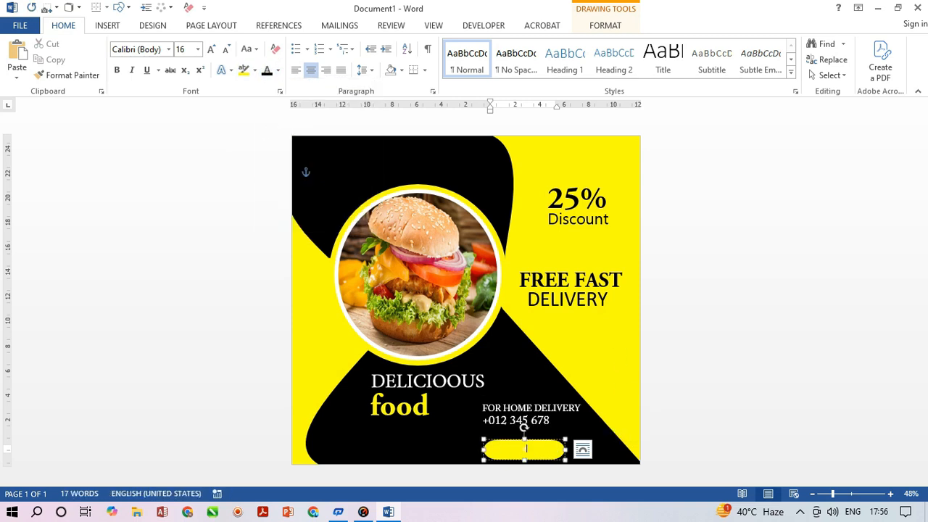
pyautogui.moveTo(560, 449); pyautogui.dragTo(466, 460)
pyautogui.press('Delete')
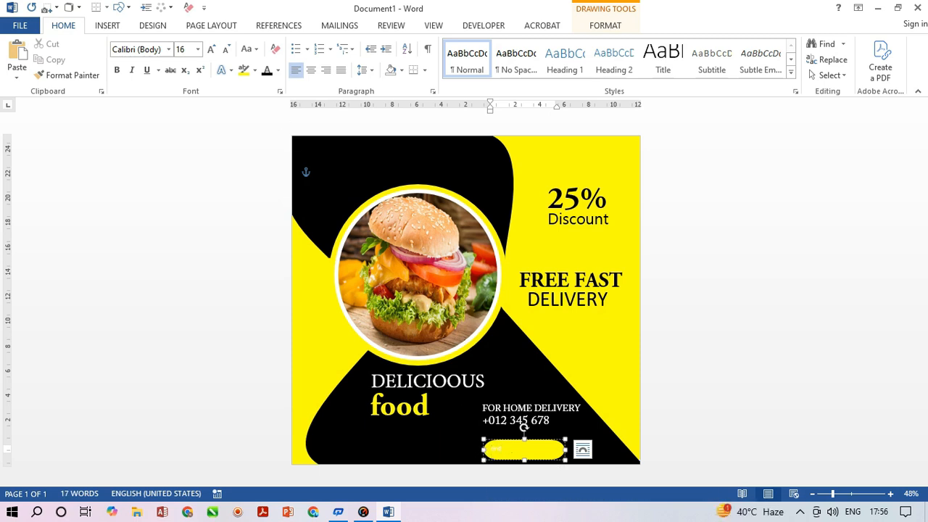
pyautogui.hotkey('ctrl', 'z')
pyautogui.click(559, 420)
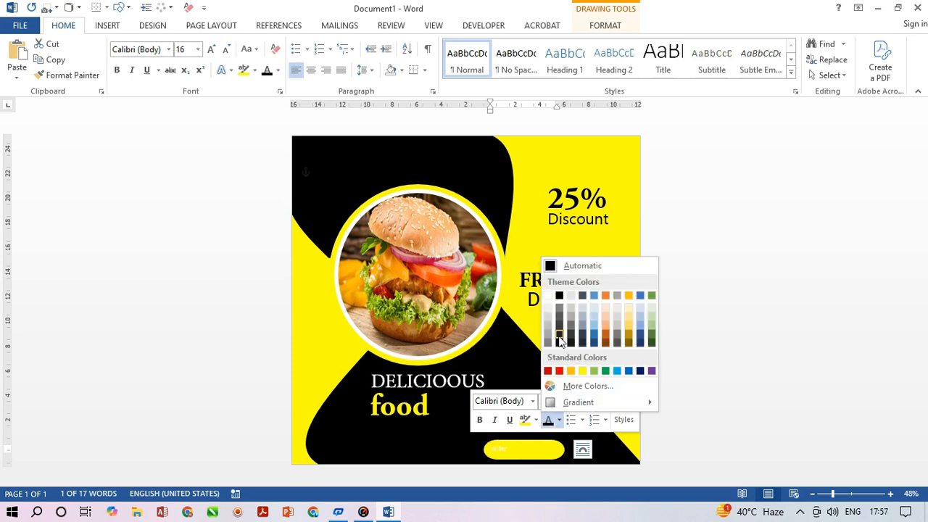
pyautogui.click(562, 294)
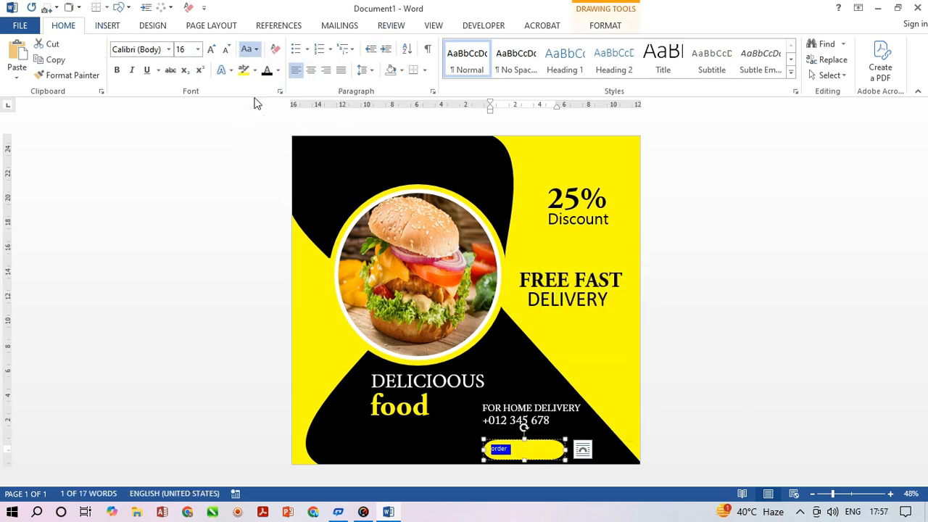
# Step: Change order to bold uppercase at size 22 and add now after it
pyautogui.click(198, 49)
pyautogui.click(182, 182)
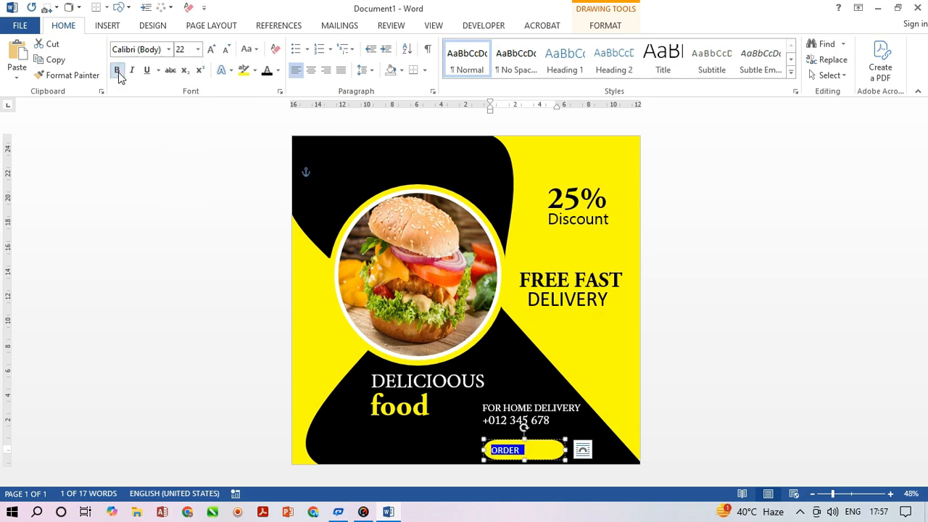
pyautogui.click(694, 284)
pyautogui.click(530, 449)
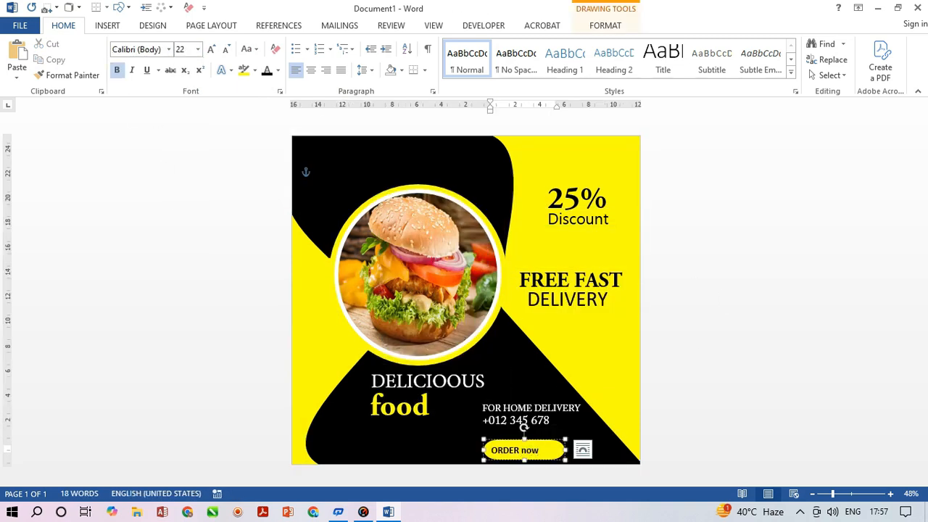
pyautogui.moveTo(529, 451)
pyautogui.mouseDown()
pyautogui.moveTo(535, 460)
pyautogui.moveTo(539, 450)
pyautogui.mouseUp()
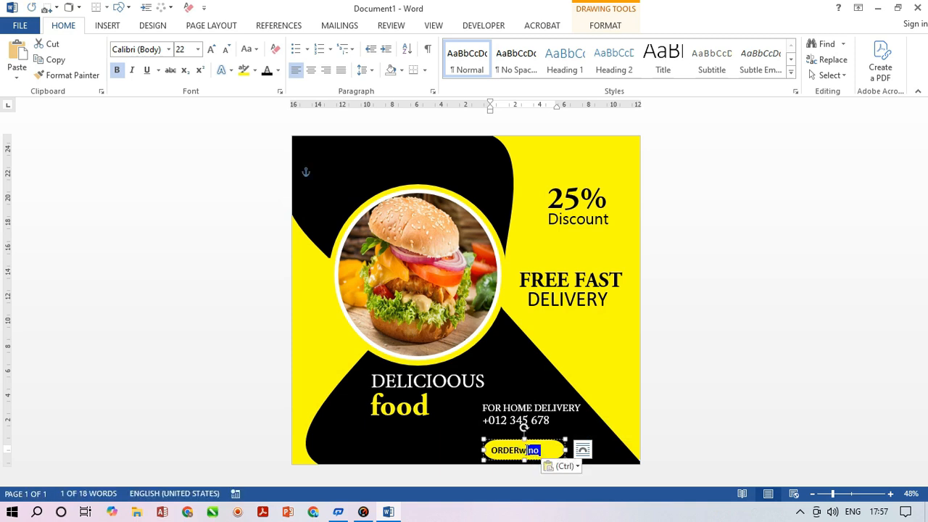
pyautogui.hotkey('ctrl', 'z')
pyautogui.hotkey('ctrl', 'z')
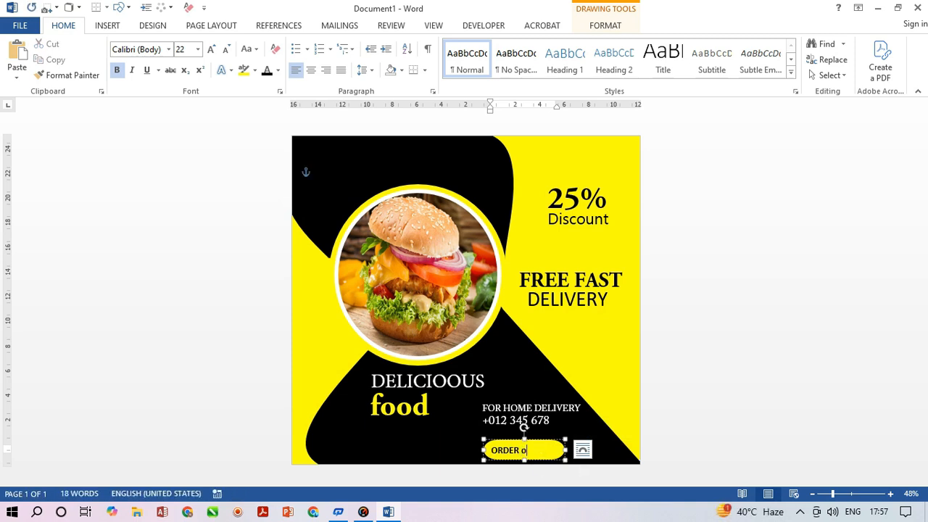
# Step: Change the word now to uppercase so the yellow shape reads ORDER NOW
pyautogui.click(249, 48)
pyautogui.click(275, 103)
pyautogui.click(635, 426)
pyautogui.click(544, 453)
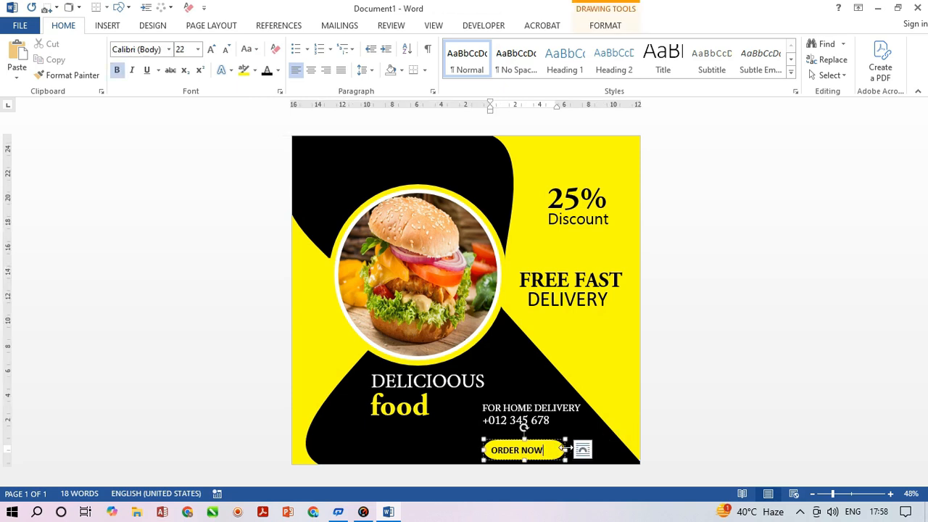
# Step: Move the ORDER NOW shape up and slightly left, close beneath the phone number
pyautogui.click(567, 448)
pyautogui.press('Left')
pyautogui.press('Left')
pyautogui.press('Up')
pyautogui.press('Up')
pyautogui.press('Up')
pyautogui.press('Up')
pyautogui.press('Up')
pyautogui.press('Up')
pyautogui.press('Up')
pyautogui.press('Up')
pyautogui.press('Up')
pyautogui.press('Up')
pyautogui.press('Up')
pyautogui.press('Up')
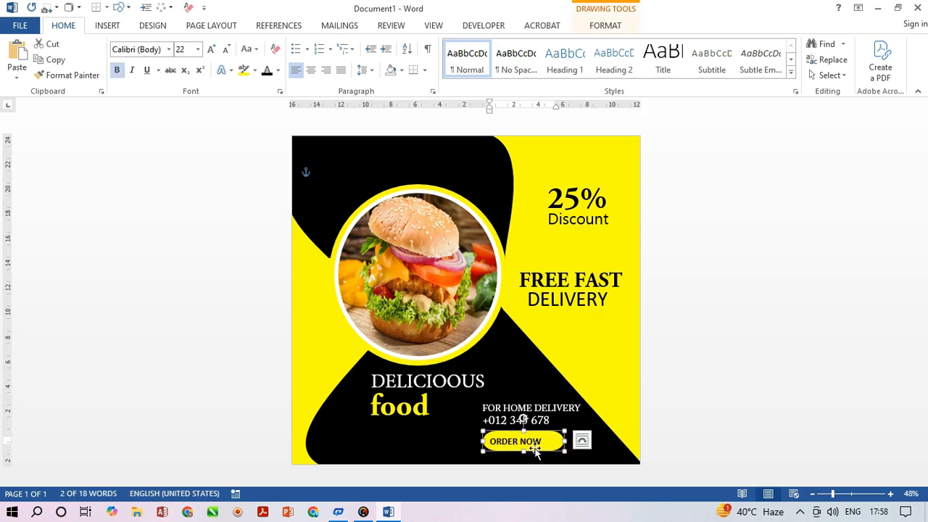
# Step: Nudge the ORDER NOW shape slightly further up and left to line up with the phone number
pyautogui.doubleClick(530, 443)
pyautogui.click(675, 459)
pyautogui.click(528, 441)
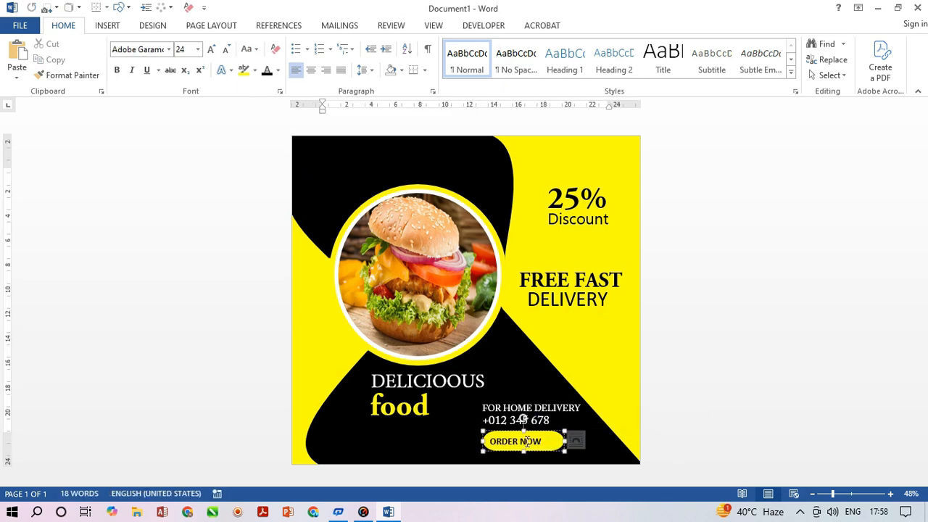
pyautogui.click(496, 421)
pyautogui.click(499, 432)
pyautogui.press('Up')
pyautogui.press('Up')
pyautogui.press('Up')
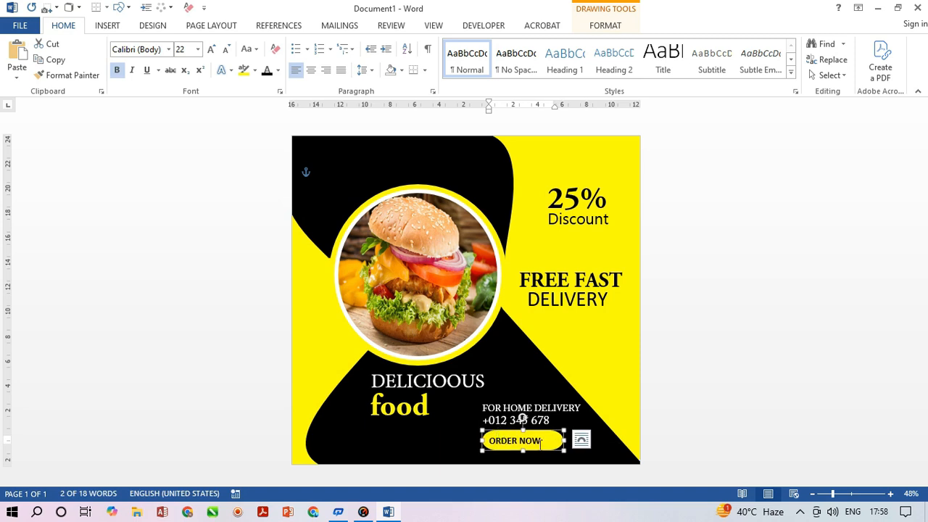
pyautogui.moveTo(542, 441); pyautogui.dragTo(477, 465)
pyautogui.click(581, 445)
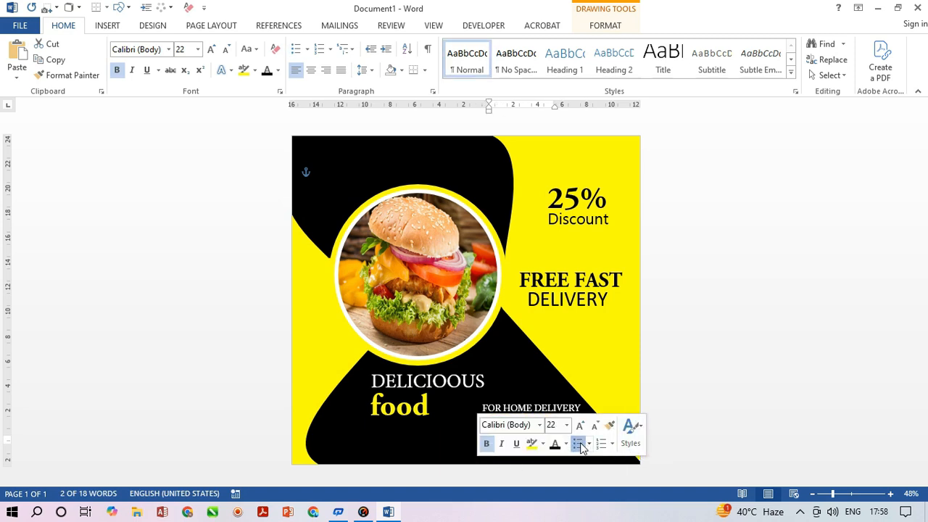
pyautogui.click(307, 48)
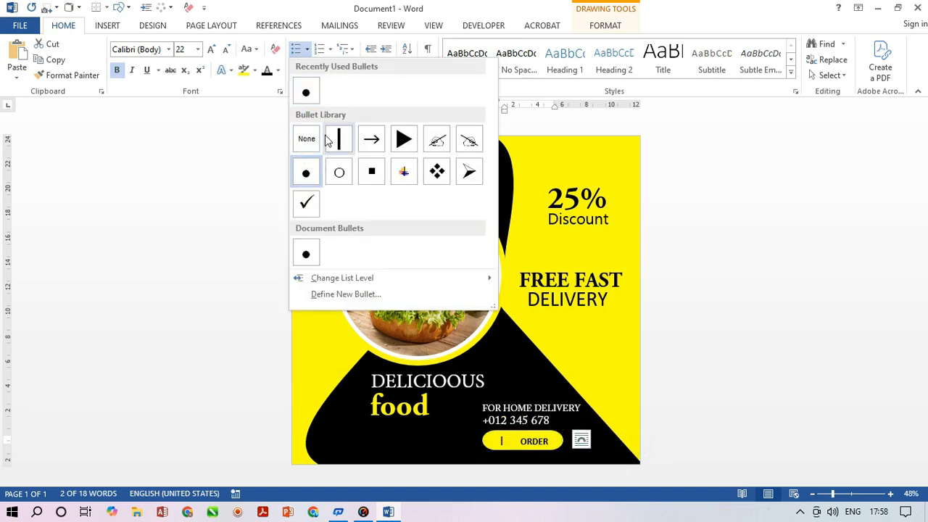
pyautogui.moveTo(360, 282)
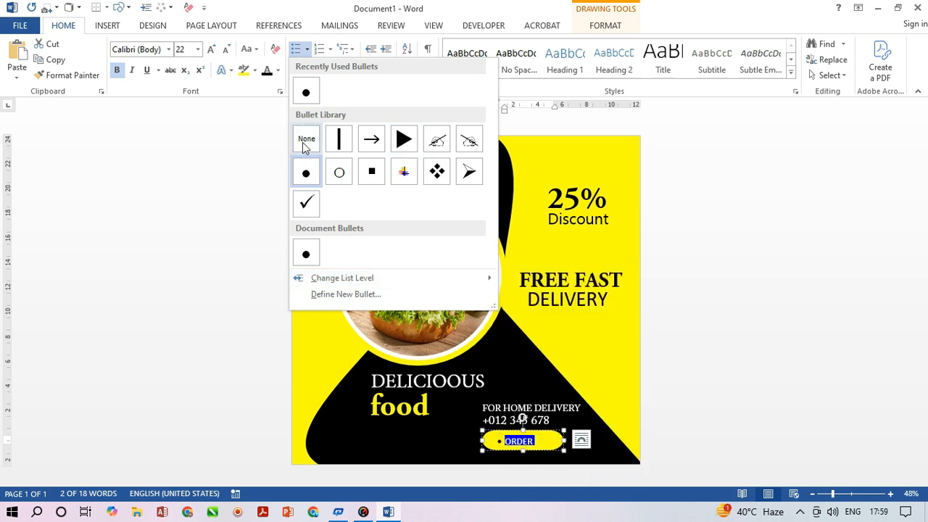
pyautogui.click(307, 138)
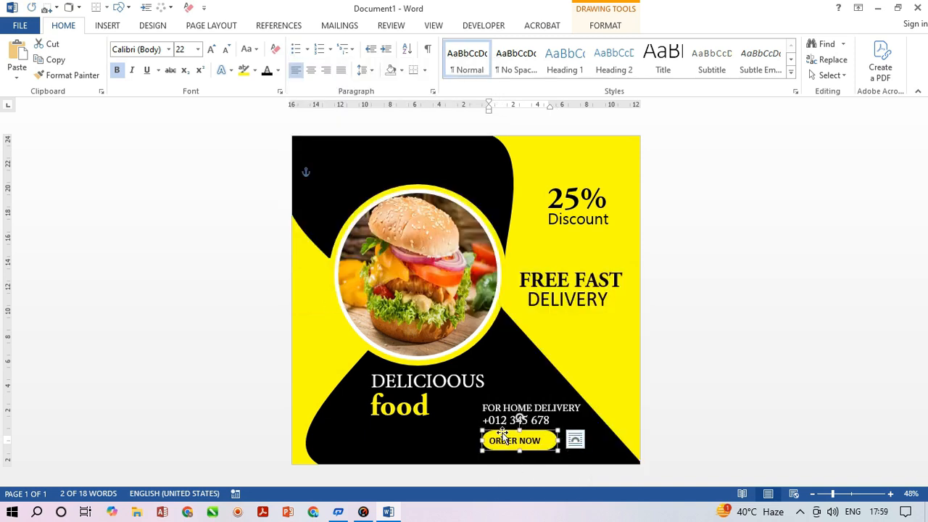
# Step: Move the empty text box behind the ORDER NOW shape down off the poster
pyautogui.click(693, 403)
pyautogui.click(522, 453)
pyautogui.click(519, 440)
pyautogui.click(520, 454)
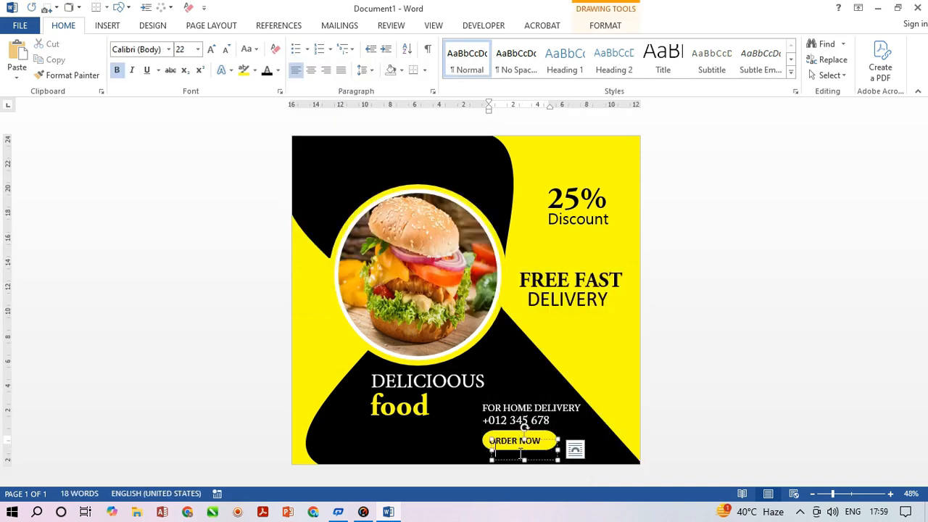
pyautogui.moveTo(524, 460); pyautogui.dragTo(482, 443)
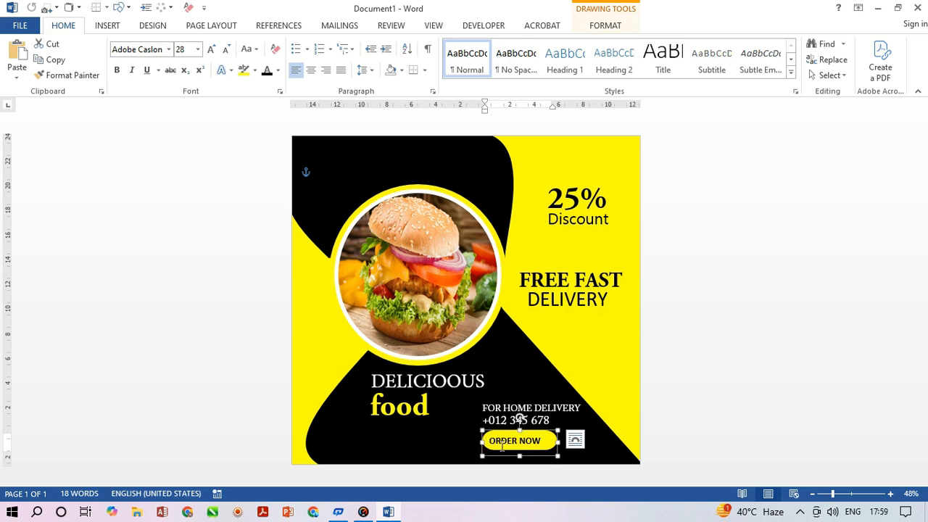
pyautogui.press('Down')
pyautogui.press('Down')
pyautogui.press('Down')
pyautogui.press('Down')
pyautogui.press('Down')
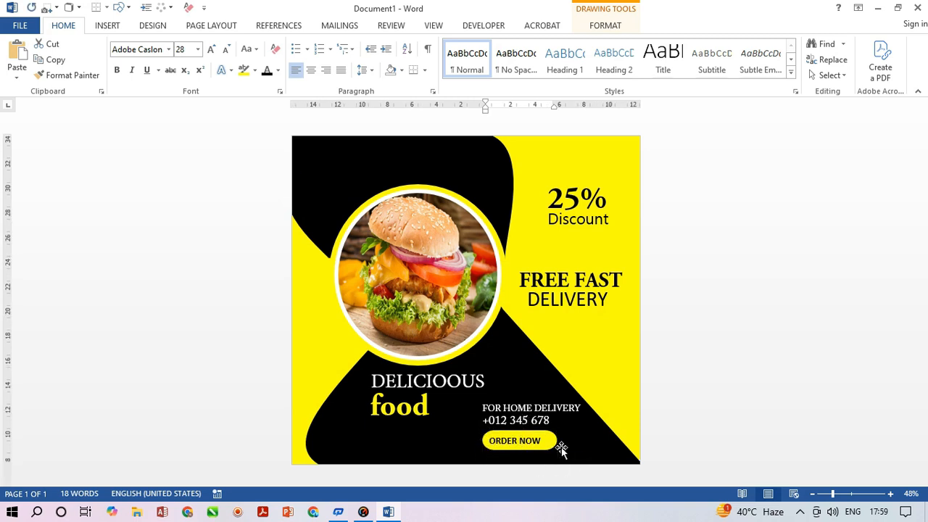
# Step: Clear the ORDER NOW text from the yellow shape
pyautogui.click(530, 449)
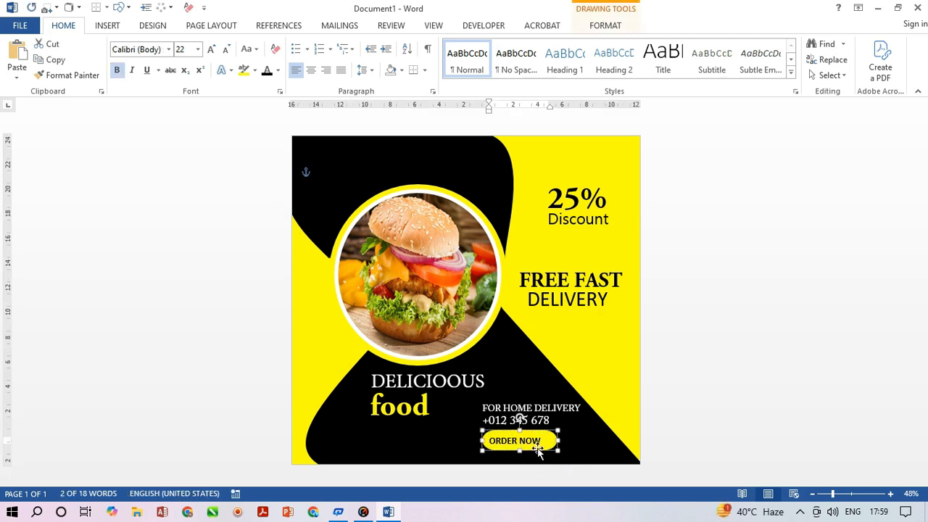
pyautogui.click(570, 451)
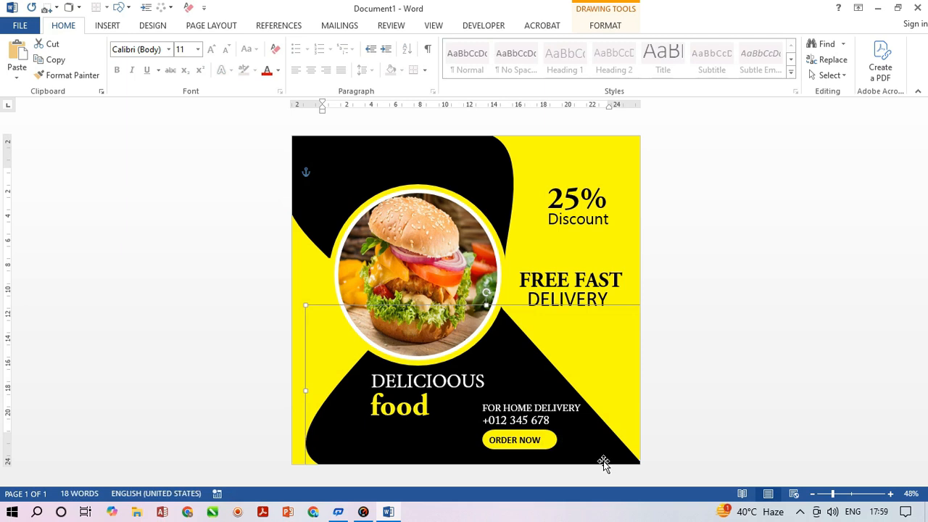
pyautogui.moveTo(551, 443); pyautogui.dragTo(454, 480)
pyautogui.press('Delete')
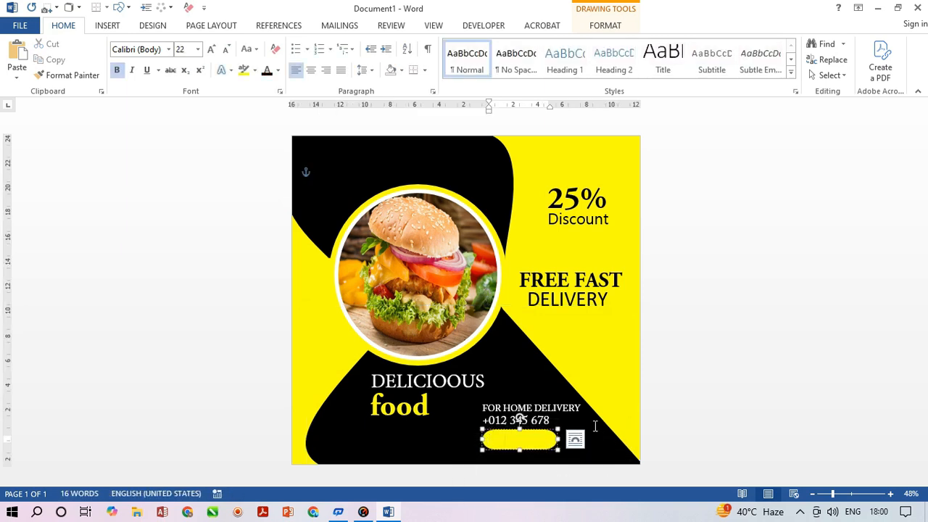
# Step: Try to duplicate the phone number text box and place the copy beneath the yellow shape
pyautogui.click(596, 426)
pyautogui.click(573, 439)
pyautogui.write('d')
pyautogui.press('ctrl')
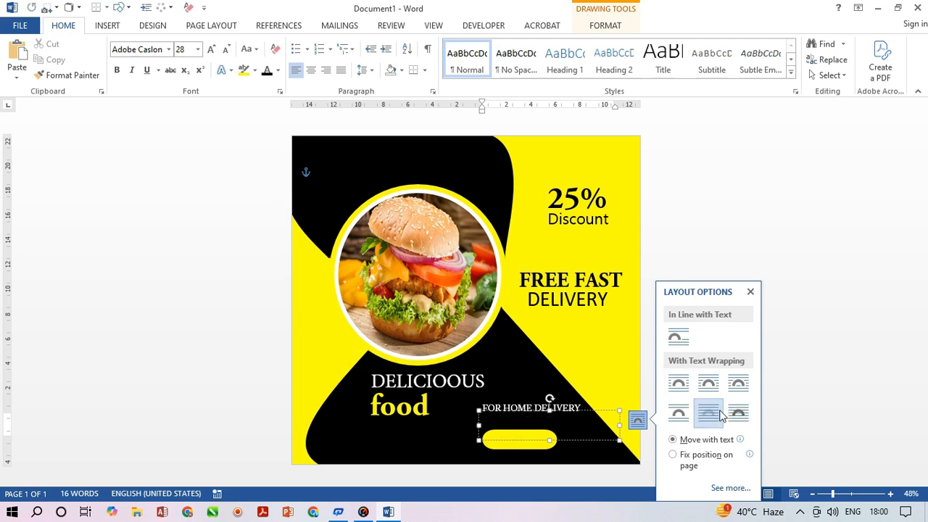
pyautogui.click(753, 292)
pyautogui.click(583, 440)
pyautogui.hotkey('ctrl', 'd')
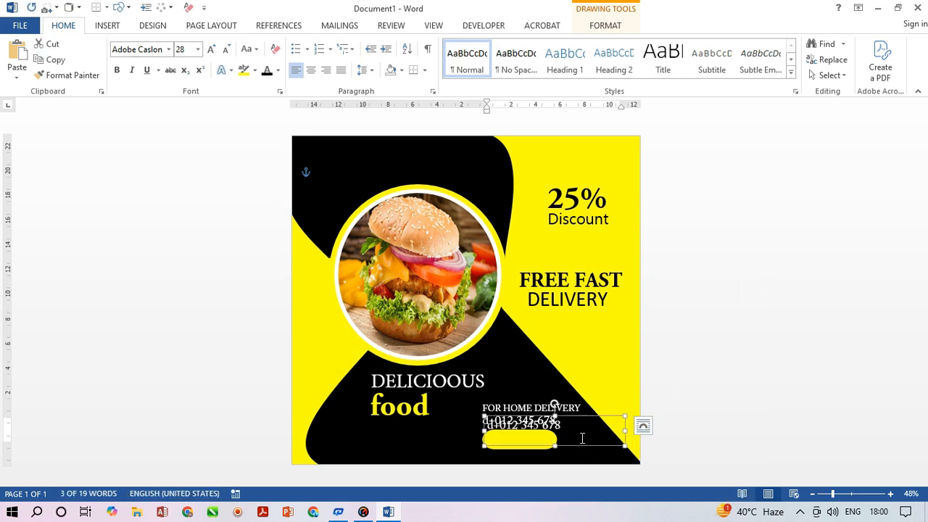
pyautogui.moveTo(583, 446); pyautogui.dragTo(599, 486)
pyautogui.click(490, 420)
pyautogui.press('BackSpace')
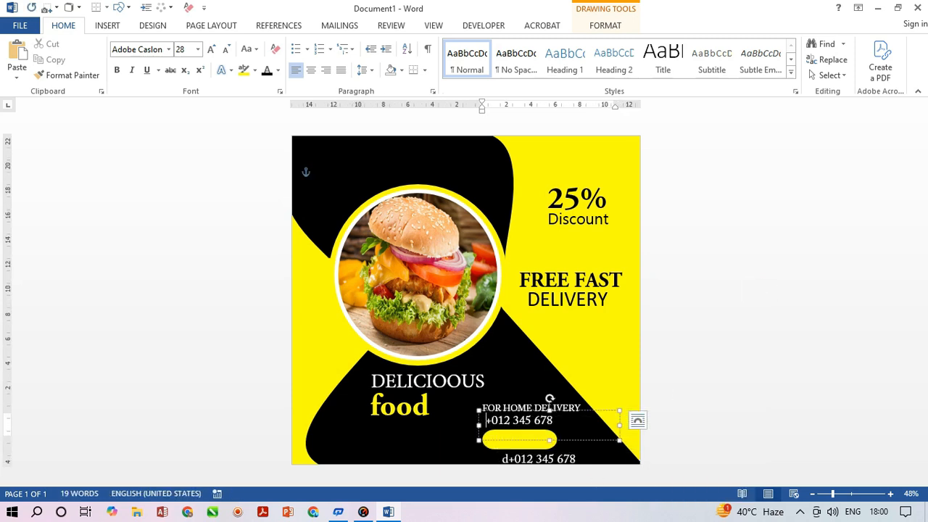
pyautogui.click(600, 429)
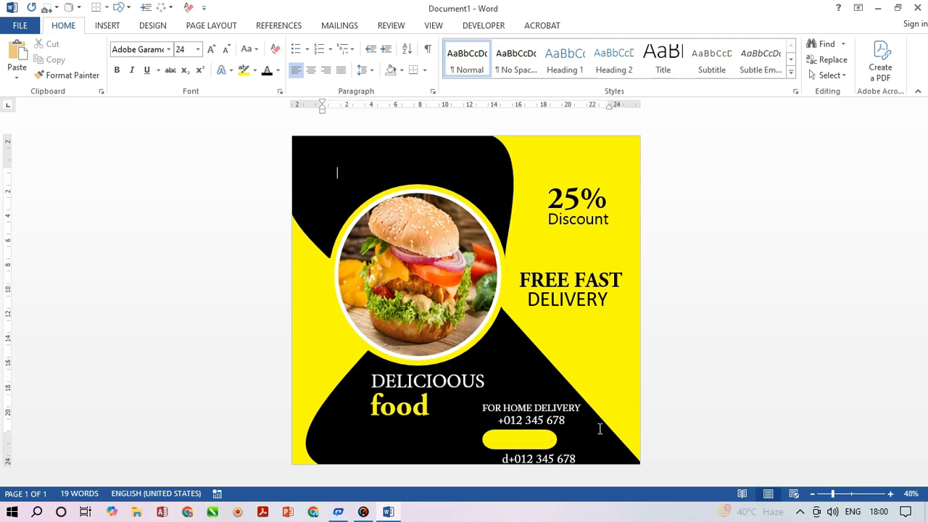
# Step: Undo the phone number copy and the other recent edits to the phone number text box
pyautogui.hotkey('ctrl', 'z')
pyautogui.hotkey('ctrl', 'z')
pyautogui.hotkey('ctrl', 'z')
pyautogui.hotkey('ctrl', 'z')
pyautogui.hotkey('ctrl', 'z')
pyautogui.hotkey('ctrl', 'z')
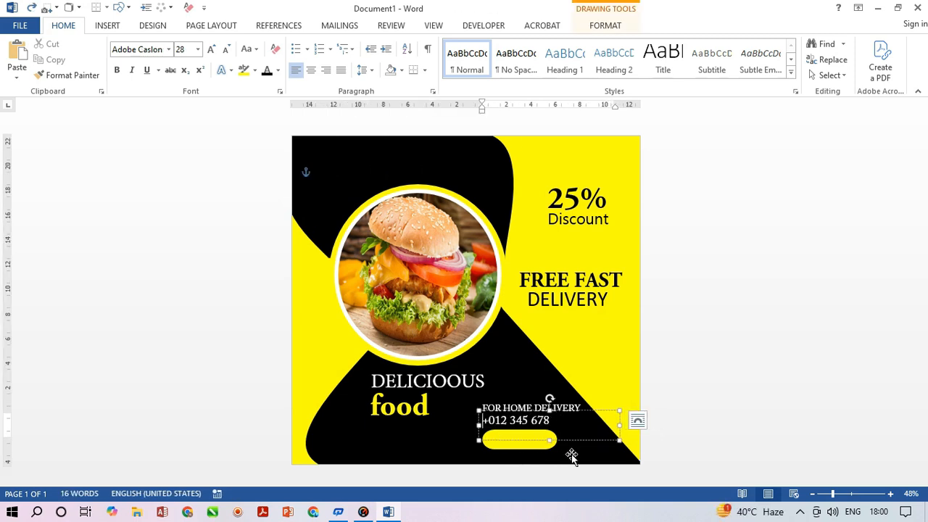
# Step: Restore the ORDER NOW text in the yellow shape and centre it horizontally
pyautogui.click(655, 454)
pyautogui.click(483, 438)
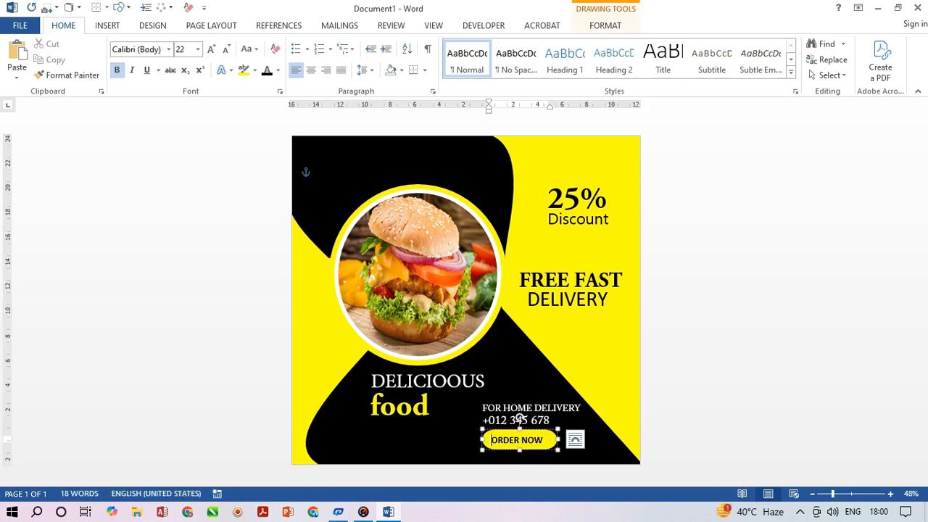
pyautogui.click(670, 358)
pyautogui.click(360, 182)
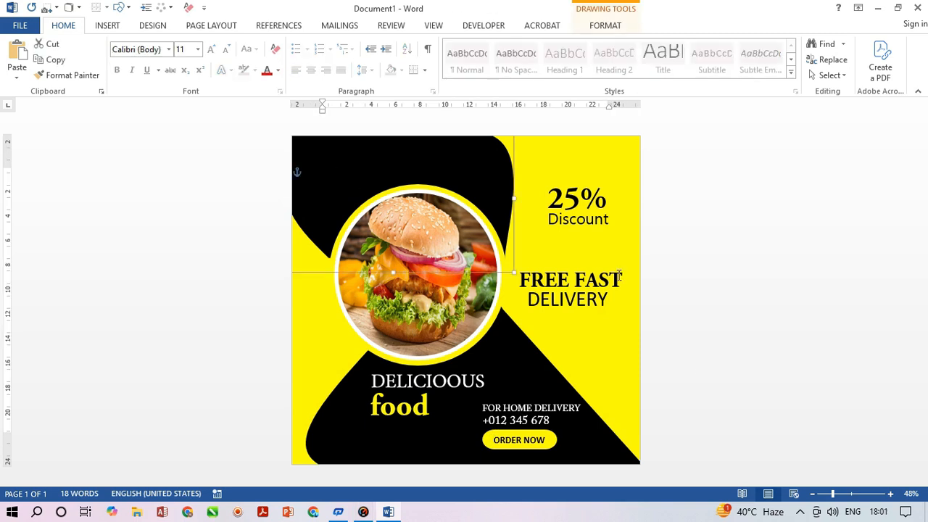
# Step: Duplicate the FREE FAST text box and set the copy's wrapping to In Front of Text
pyautogui.click(617, 273)
pyautogui.click(562, 265)
pyautogui.click(560, 264)
pyautogui.click(552, 265)
pyautogui.hotkey('ctrl', 'd')
pyautogui.click(652, 281)
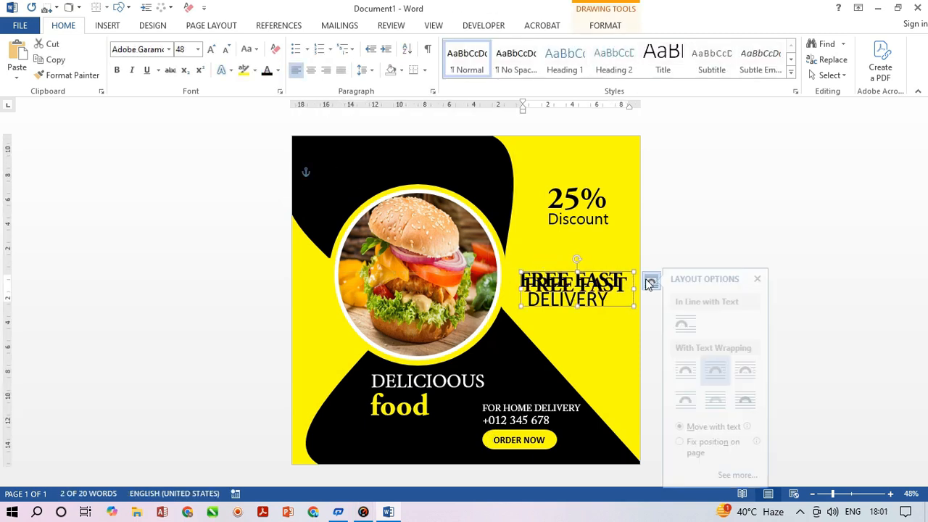
pyautogui.click(752, 400)
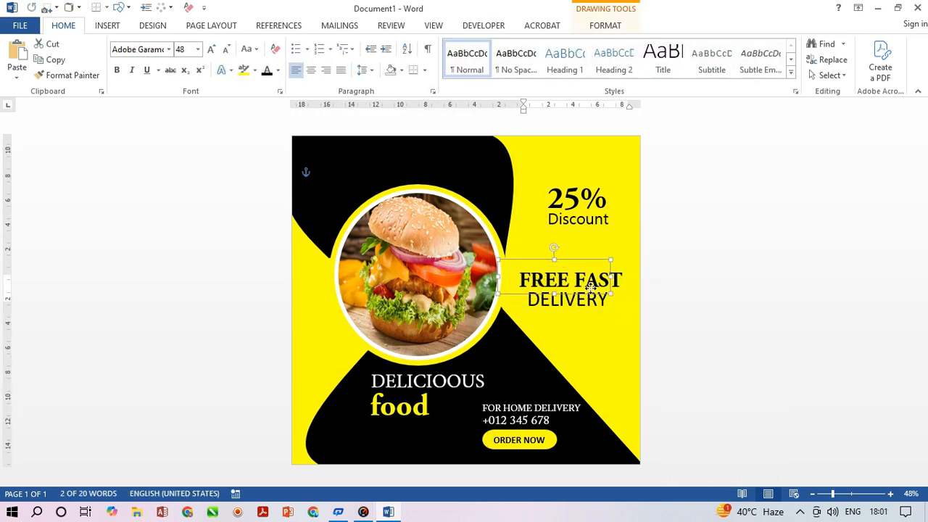
# Step: Move the FREE FAST copy onto the black shape above the burger and readjust the black shape's position
pyautogui.moveTo(611, 249); pyautogui.dragTo(404, 177)
pyautogui.moveTo(359, 153); pyautogui.dragTo(358, 156)
pyautogui.click(733, 191)
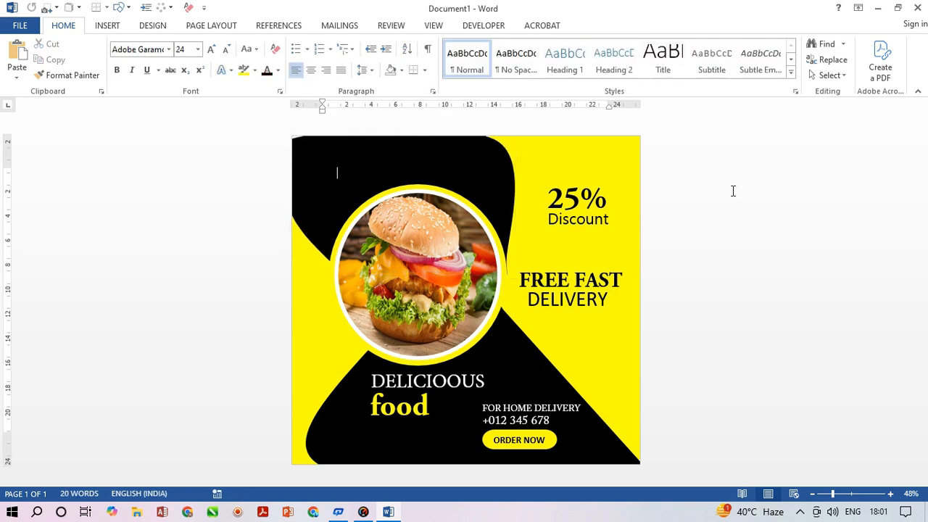
pyautogui.click(507, 197)
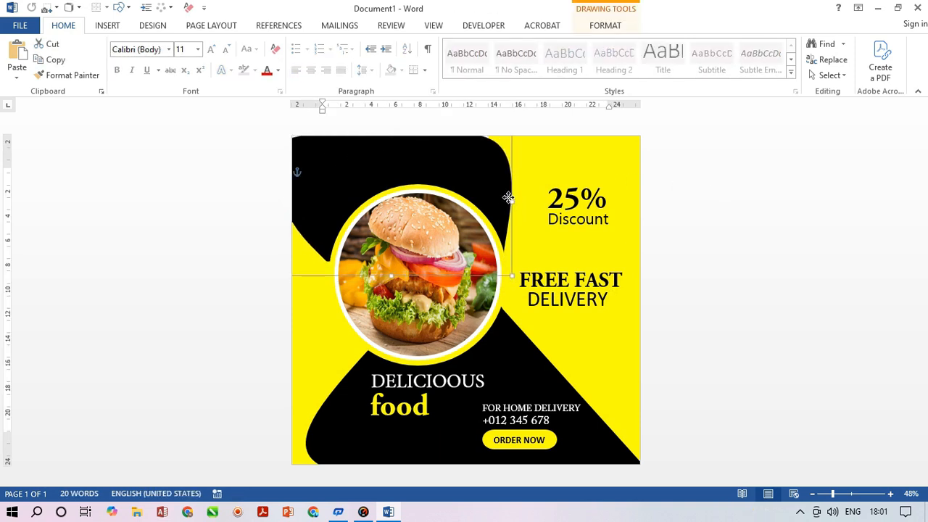
pyautogui.click(741, 201)
# Step: Duplicate the FREE FAST text box once more and move this copy onto the black area above the burger
pyautogui.click(556, 291)
pyautogui.click(558, 266)
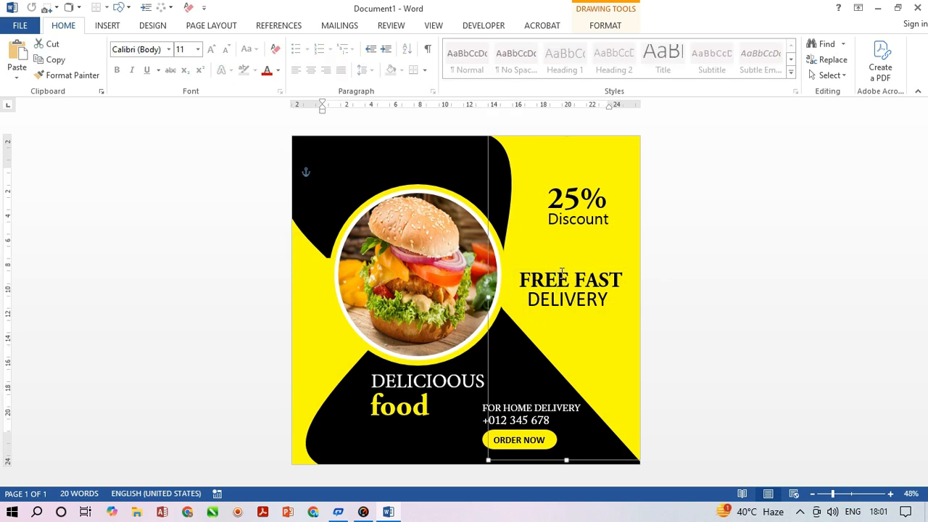
pyautogui.click(553, 267)
pyautogui.write('d')
pyautogui.click(758, 274)
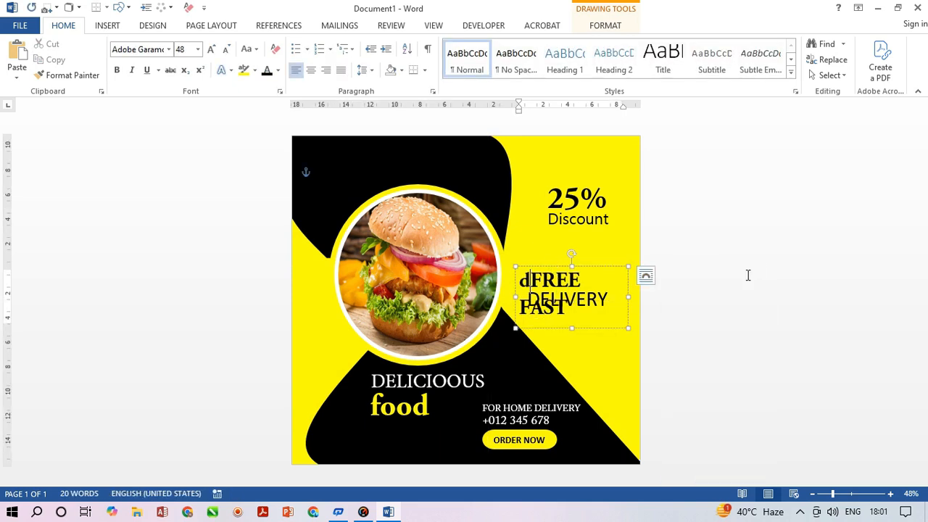
pyautogui.press('BackSpace')
pyautogui.click(525, 267)
pyautogui.hotkey('ctrl', 'd')
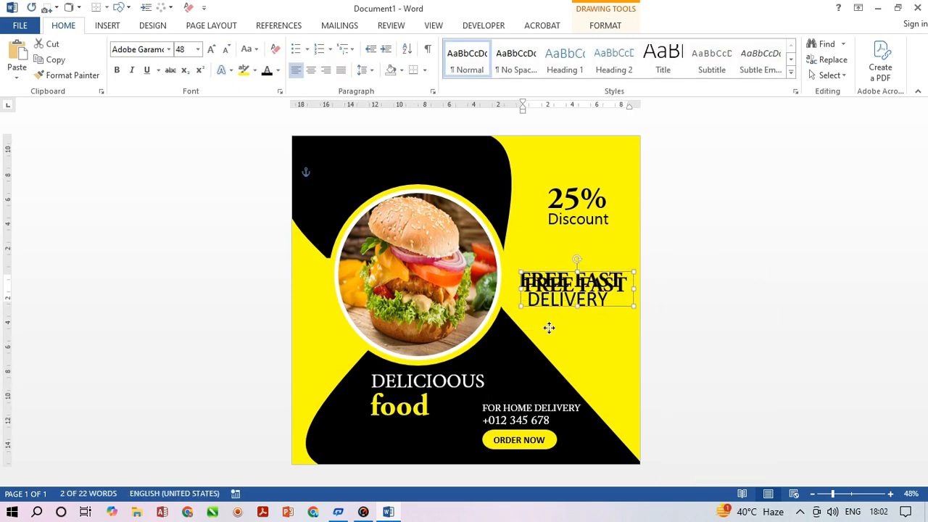
pyautogui.moveTo(549, 327); pyautogui.dragTo(356, 223)
# Step: Try to bring the FREE FAST copy above the black shape through its text wrapping options
pyautogui.click(456, 176)
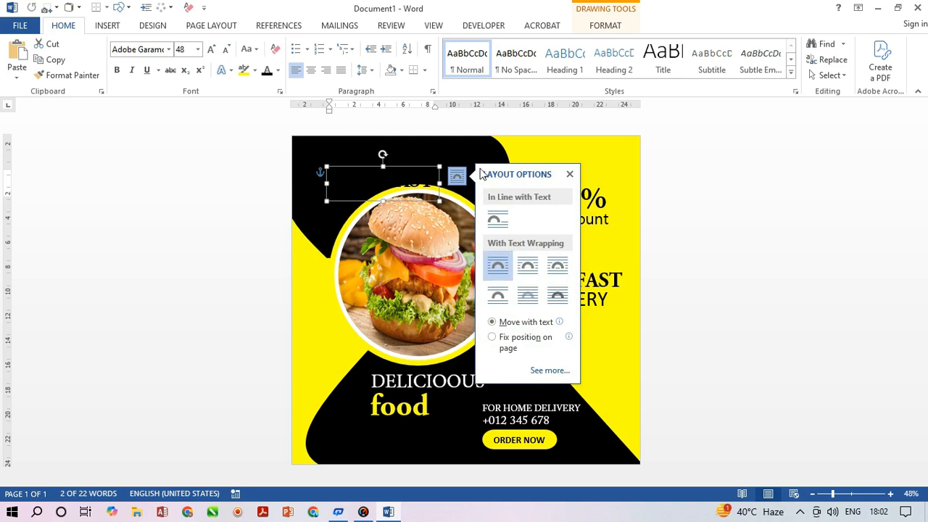
pyautogui.click(570, 174)
pyautogui.moveTo(374, 166); pyautogui.dragTo(373, 166)
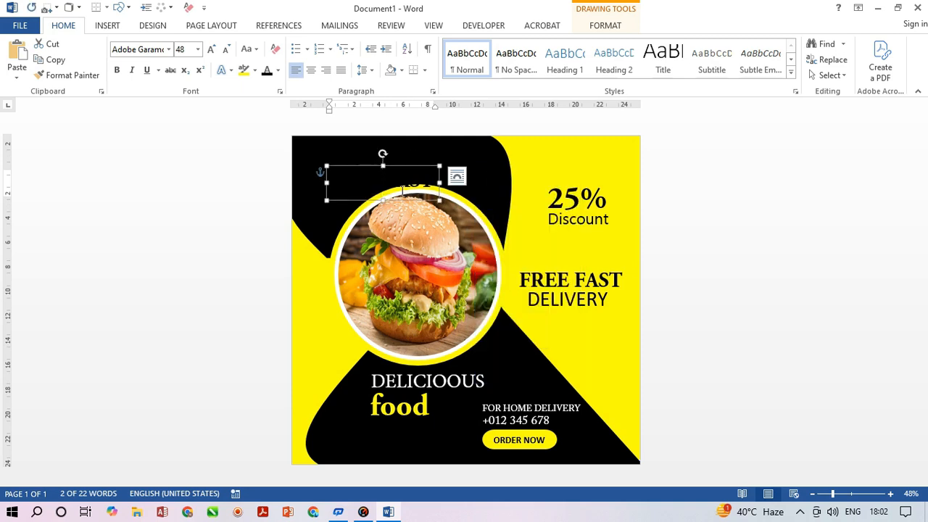
pyautogui.click(385, 154)
pyautogui.click(429, 187)
pyautogui.click(457, 176)
pyautogui.click(507, 298)
pyautogui.click(570, 174)
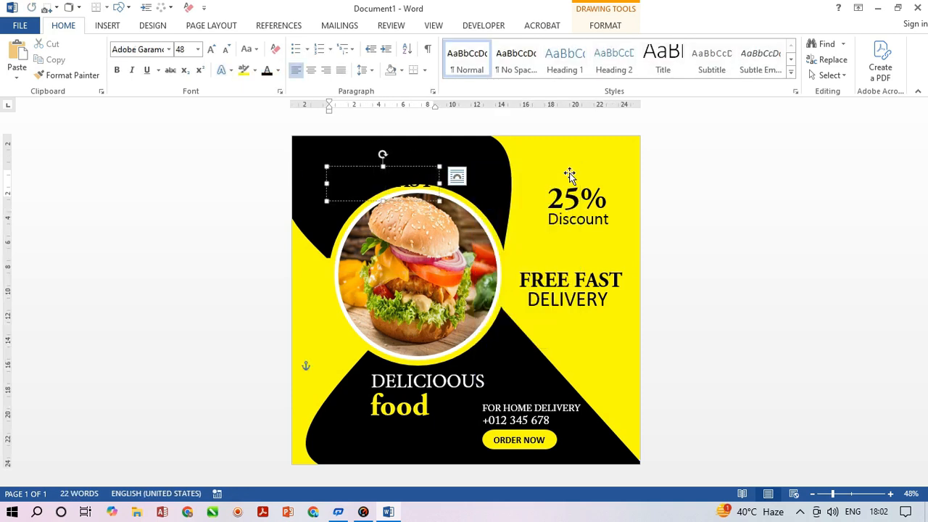
pyautogui.click(411, 201)
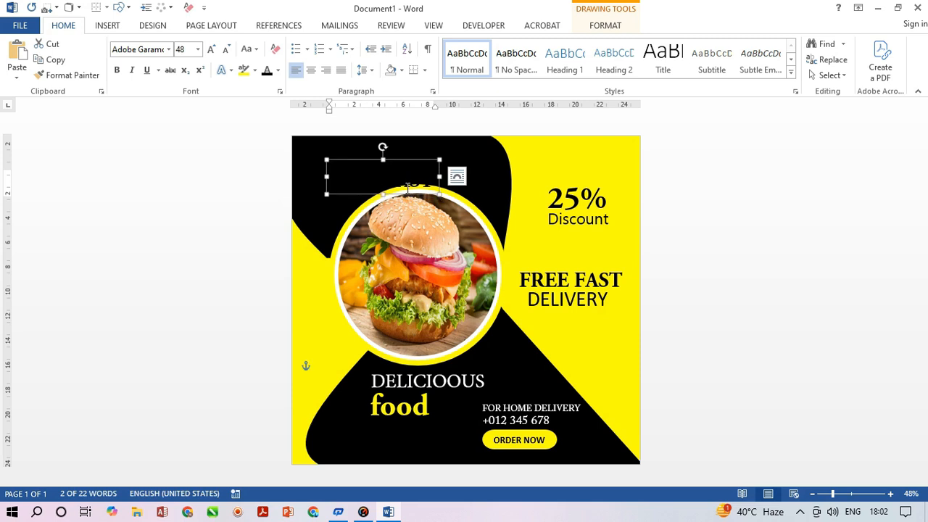
pyautogui.click(456, 176)
pyautogui.click(570, 176)
# Step: Nudge the FREE FAST copy up to the poster's upper edge and slightly left
pyautogui.press('Up')
pyautogui.press('Up')
pyautogui.press('Up')
pyautogui.press('Up')
pyautogui.press('Up')
pyautogui.press('Up')
pyautogui.press('Up')
pyautogui.press('Up')
pyautogui.press('Left')
pyautogui.press('Left')
pyautogui.press('Left')
pyautogui.press('Left')
pyautogui.press('Left')
pyautogui.press('Left')
pyautogui.press('Left')
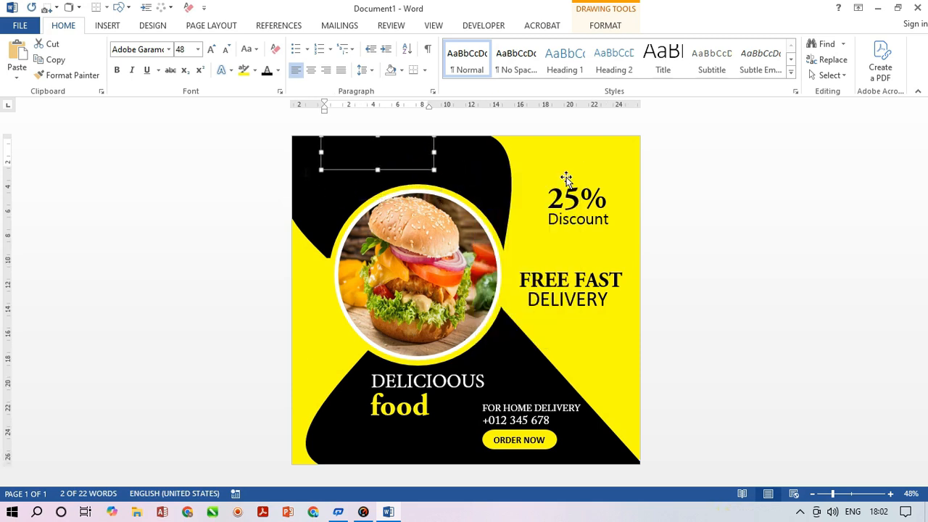
pyautogui.press('Left')
pyautogui.press('Left')
pyautogui.press('Left')
# Step: Move the upper black shape down to uncover the text boxes hidden behind it
pyautogui.click(375, 158)
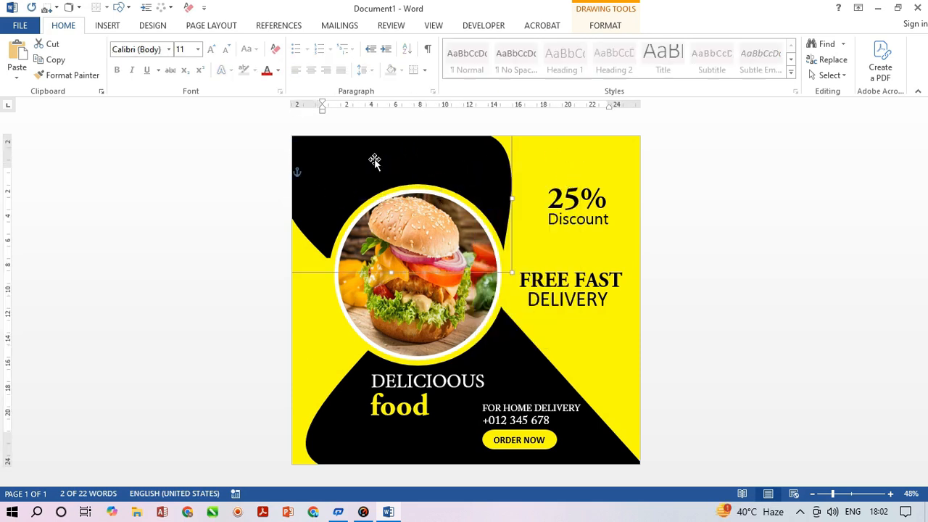
pyautogui.click(363, 152)
pyautogui.click(368, 143)
pyautogui.moveTo(401, 181); pyautogui.dragTo(368, 283)
# Step: Delete the text of both FREE FAST copies and the stray 5% in the poster's upper-left corner
pyautogui.tripleClick(342, 161)
pyautogui.press('Delete')
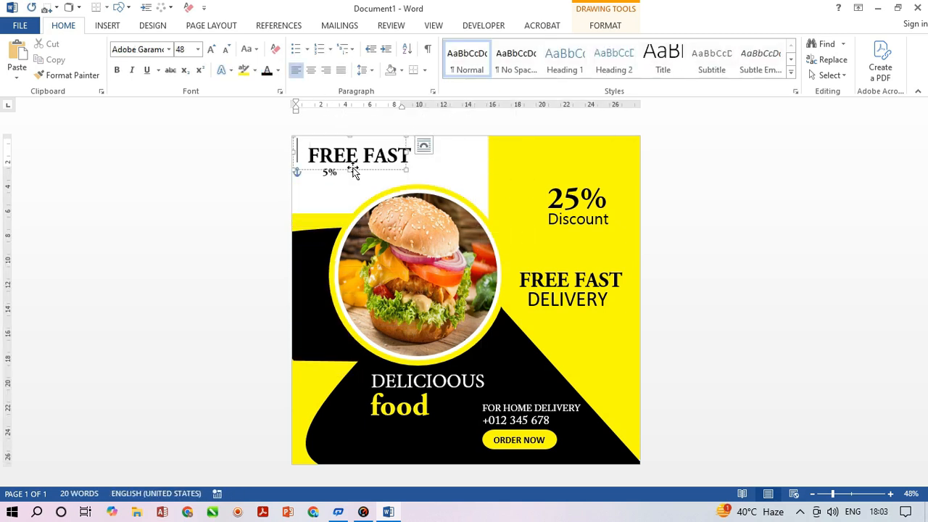
pyautogui.moveTo(366, 169); pyautogui.dragTo(321, 174)
pyautogui.press('Delete')
pyautogui.moveTo(395, 153); pyautogui.dragTo(315, 164)
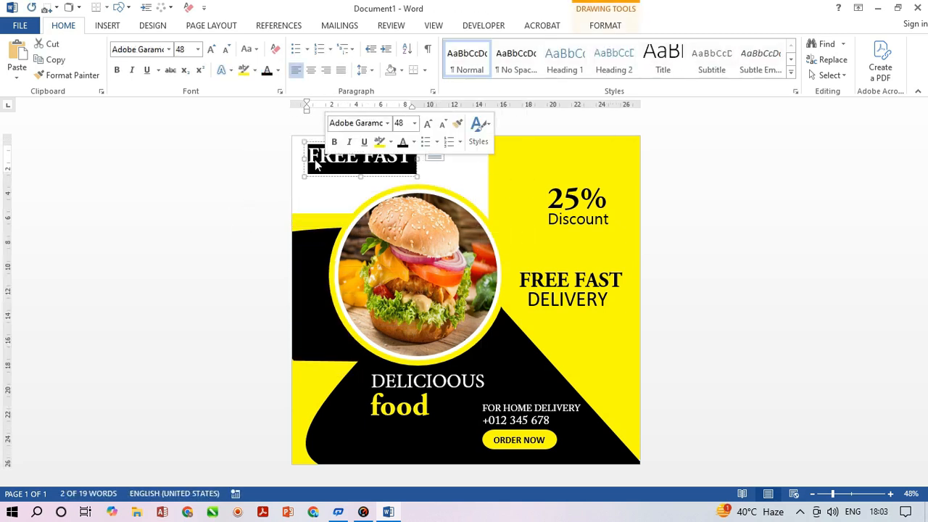
pyautogui.press('Delete')
# Step: Move the black shape back up to the poster's upper-left corner and shift it slightly right around the burger photo
pyautogui.moveTo(341, 246); pyautogui.dragTo(352, 155)
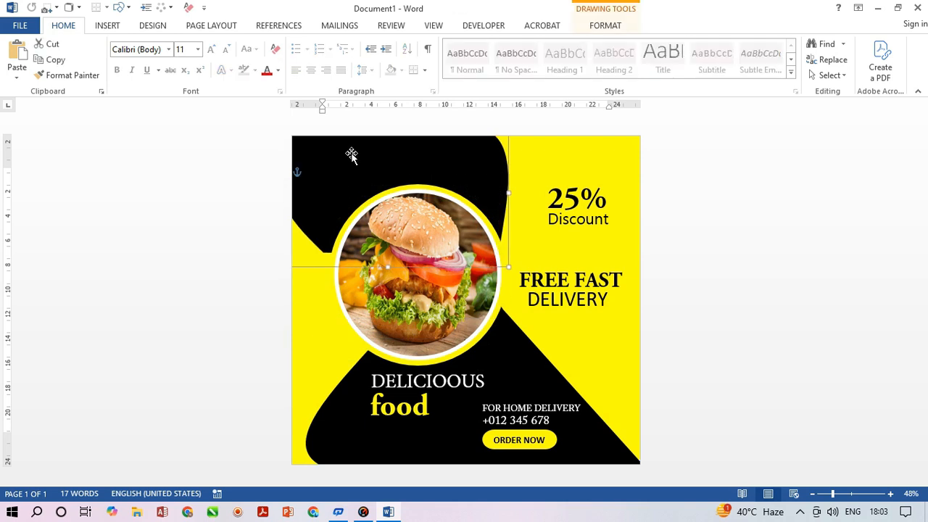
pyautogui.press('Right')
pyautogui.press('Right')
pyautogui.press('Right')
pyautogui.moveTo(336, 123)
pyautogui.mouseDown()
pyautogui.moveTo(326, 114)
pyautogui.moveTo(339, 111)
pyautogui.moveTo(334, 126)
pyautogui.mouseUp()
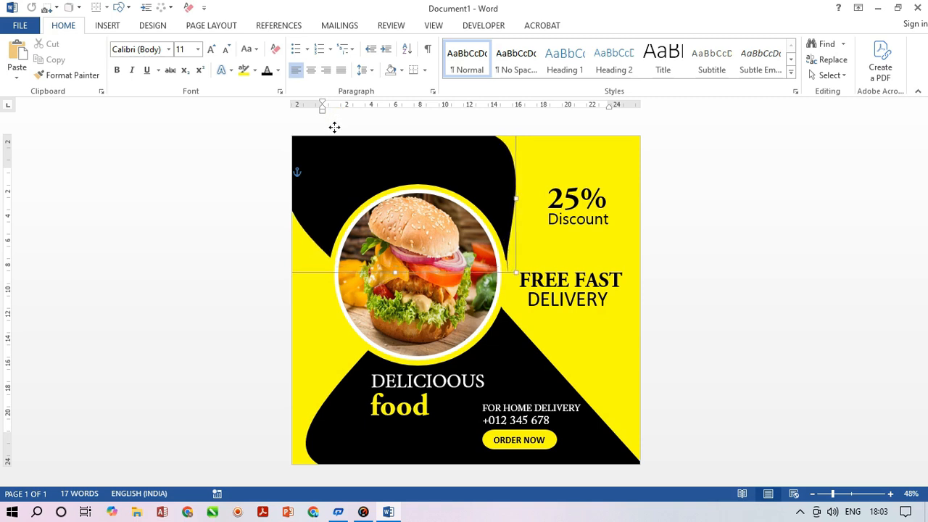
pyautogui.click(845, 294)
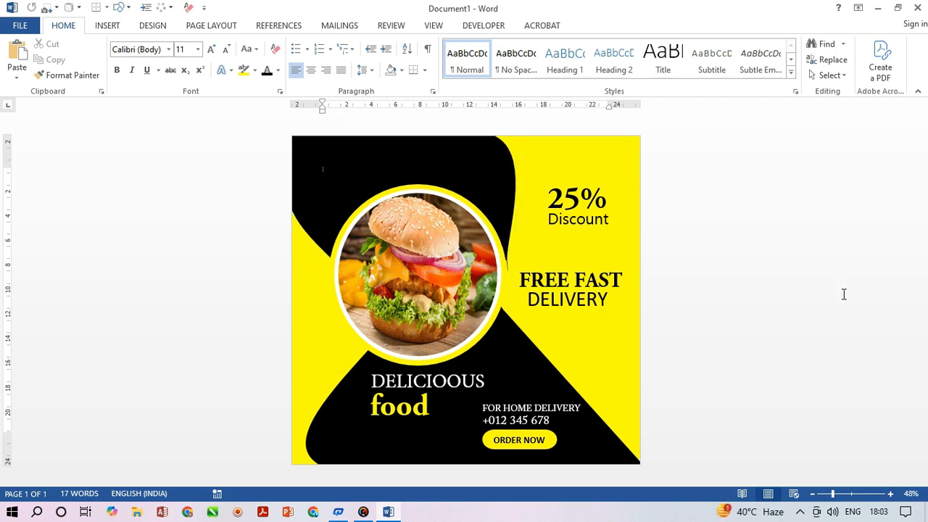
# Step: Insert a simple text box over the poster and clear its placeholder text
pyautogui.click(115, 29)
pyautogui.click(647, 75)
pyautogui.click(675, 137)
pyautogui.click(494, 209)
pyautogui.click(498, 204)
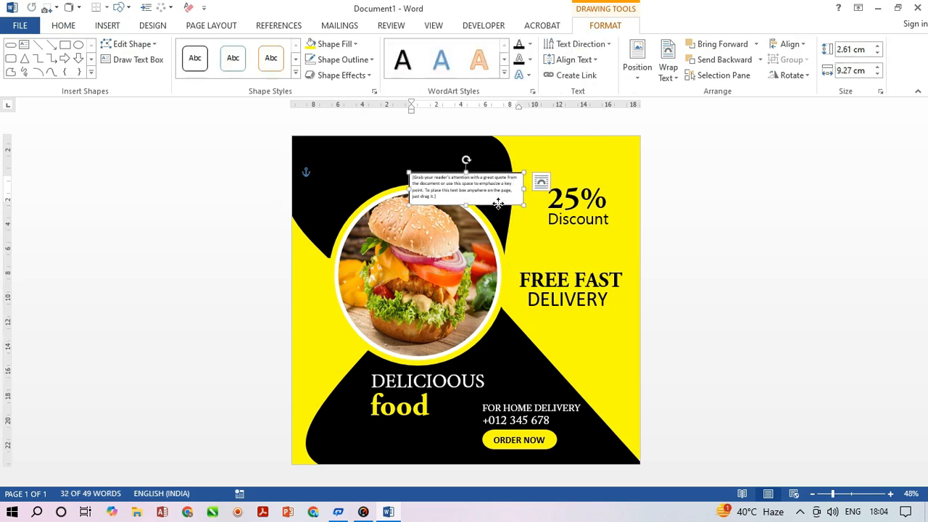
pyautogui.click(541, 183)
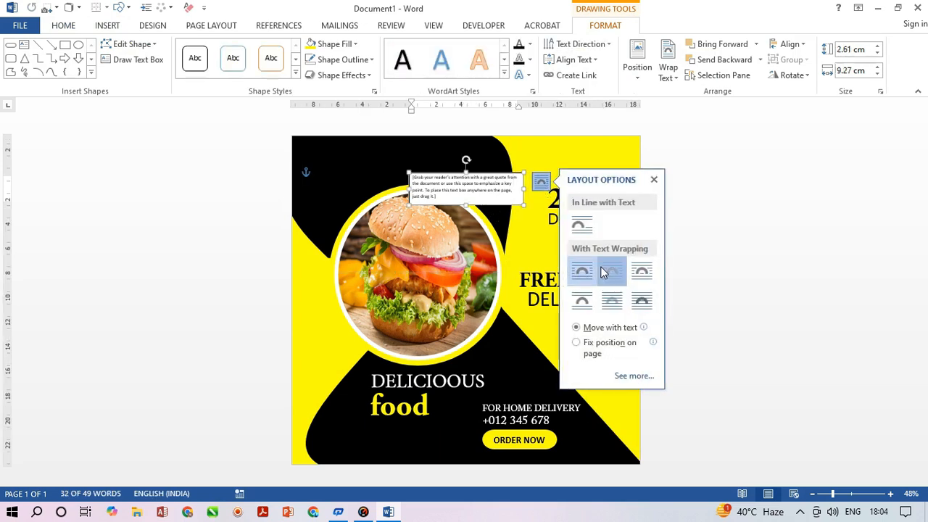
pyautogui.click(659, 180)
pyautogui.click(512, 202)
pyautogui.press('Delete')
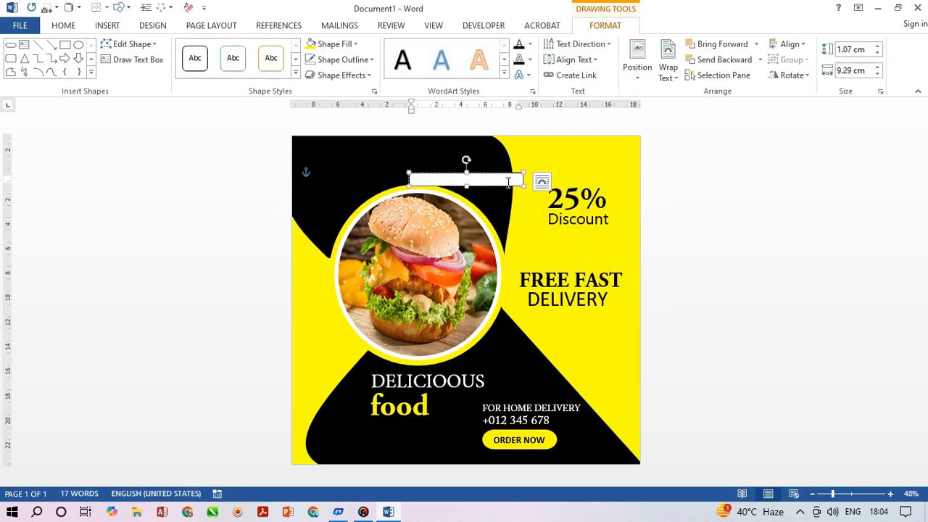
# Step: Move the empty text box to the upper-left area of the black shape and set its wrapping to Behind Text
pyautogui.moveTo(495, 188); pyautogui.dragTo(378, 180)
pyautogui.click(424, 175)
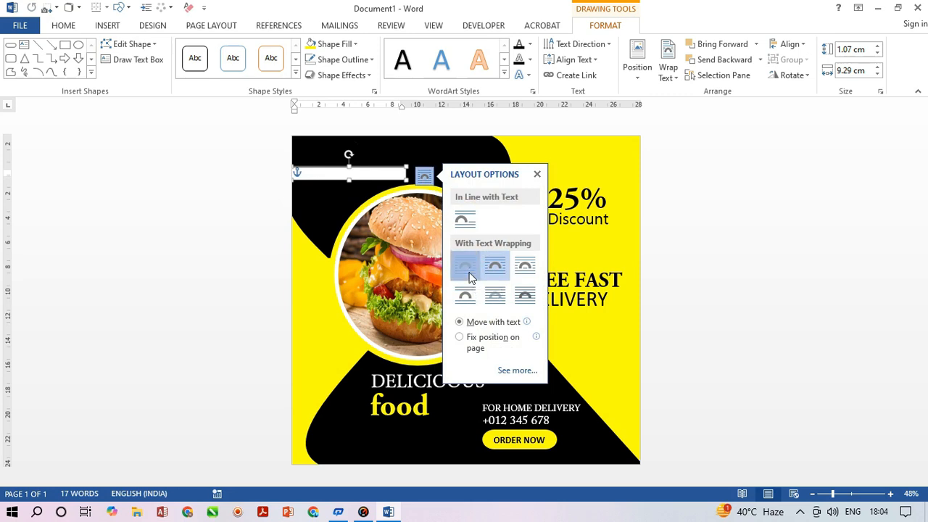
pyautogui.click(538, 175)
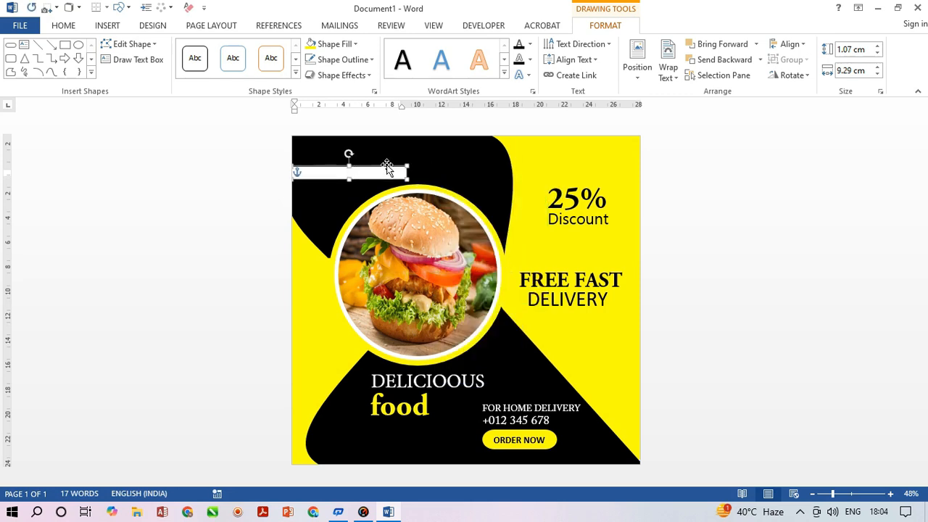
pyautogui.click(425, 175)
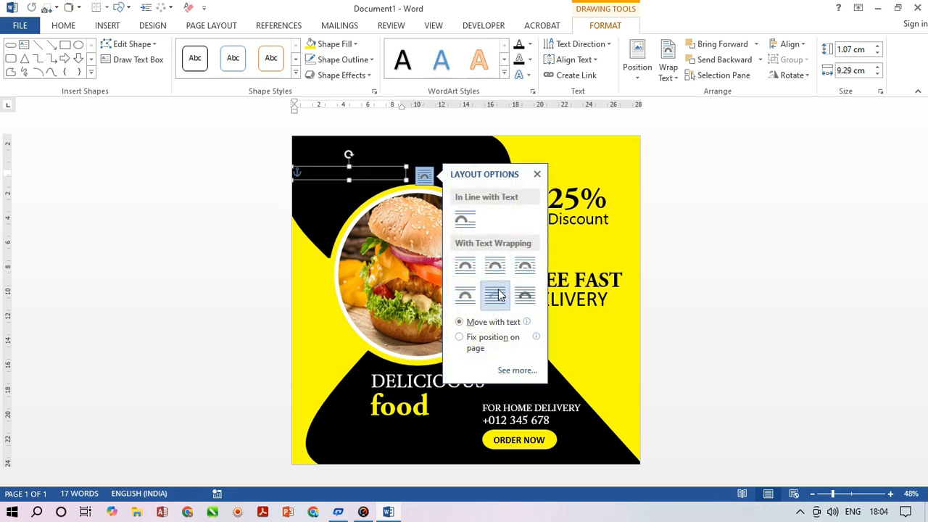
pyautogui.click(537, 176)
pyautogui.moveTo(389, 166); pyautogui.dragTo(402, 147)
pyautogui.click(438, 156)
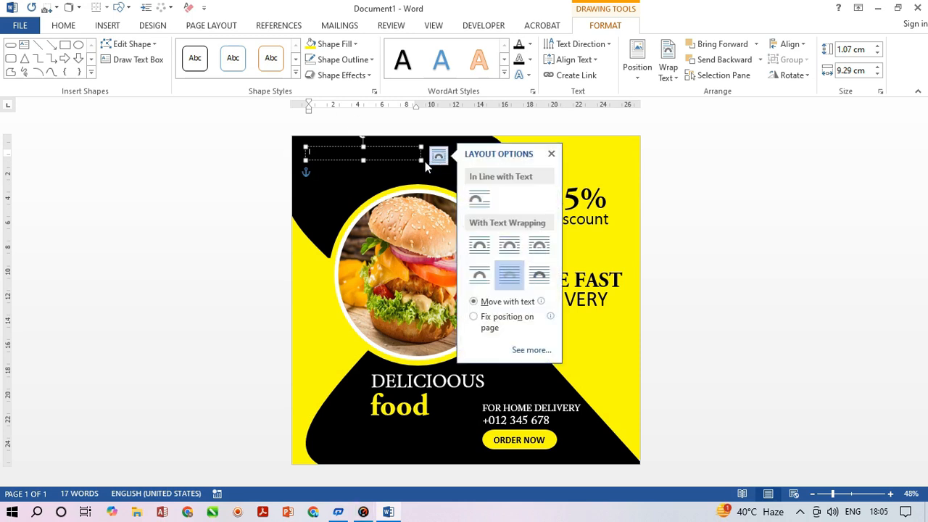
# Step: Set the empty text box's font colour to white and its text wrapping to Tight
pyautogui.click(278, 71)
pyautogui.click(264, 122)
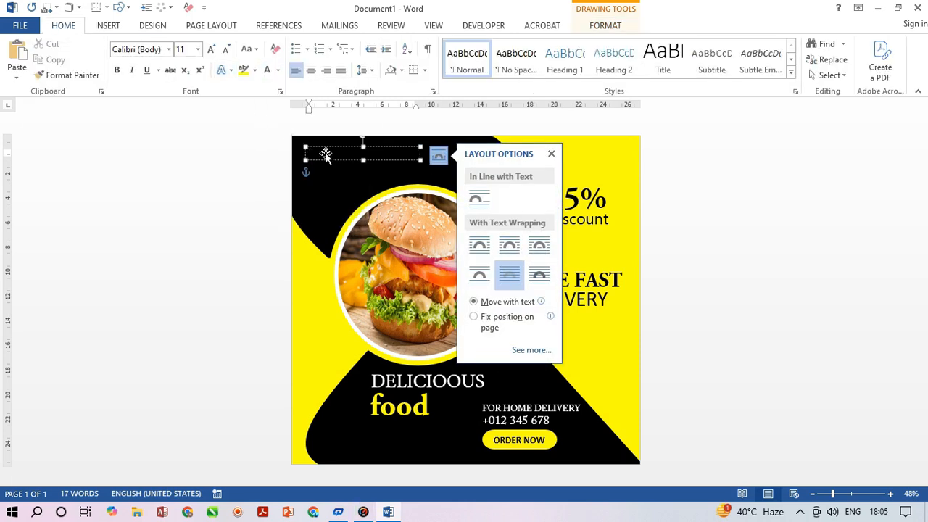
pyautogui.click(499, 249)
# Step: Try to nudge the empty text box upward, switching its wrapping to Top and Bottom
pyautogui.click(388, 167)
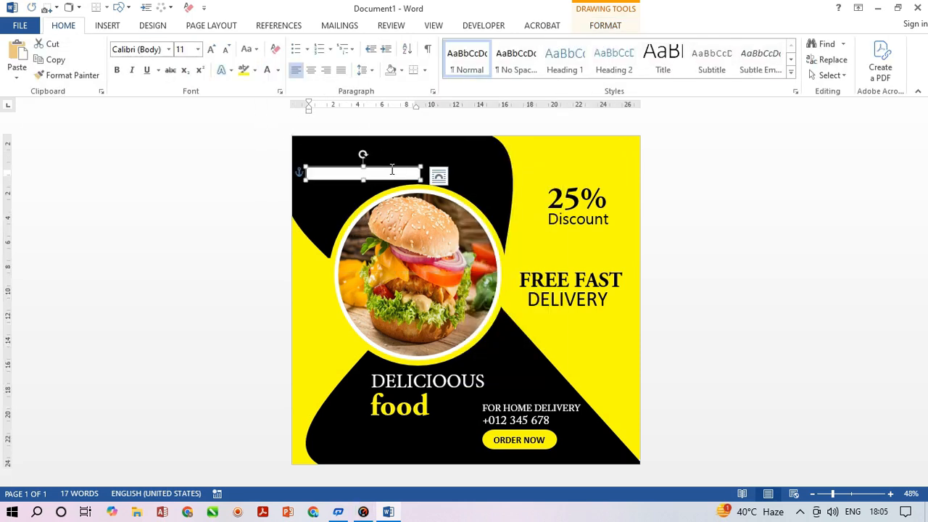
pyautogui.press('Up')
pyautogui.press('Up')
pyautogui.press('Up')
pyautogui.press('Up')
pyautogui.press('Up')
pyautogui.press('Up')
pyautogui.press('Up')
pyautogui.press('Up')
pyautogui.click(439, 176)
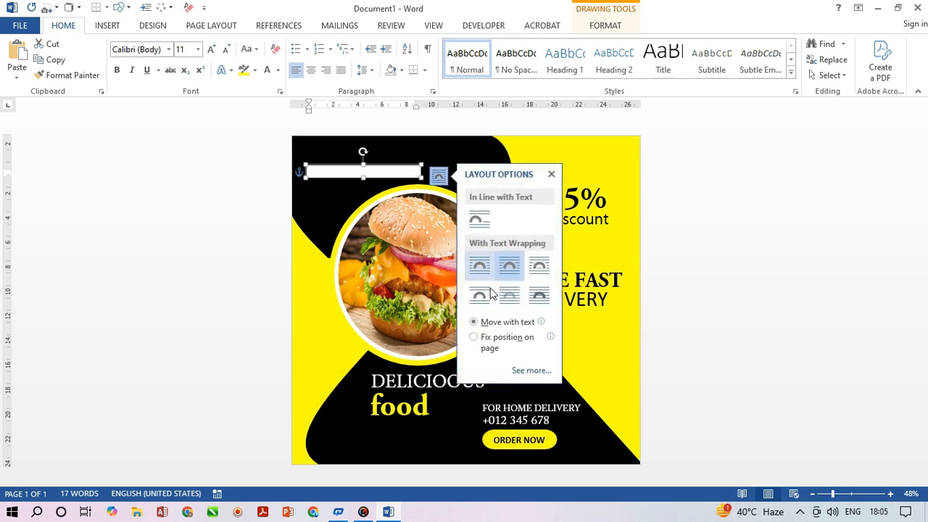
pyautogui.click(483, 294)
pyautogui.click(552, 175)
pyautogui.press('Up')
pyautogui.press('Up')
pyautogui.press('Up')
# Step: Set the empty text box's wrapping to In Front of Text
pyautogui.click(441, 176)
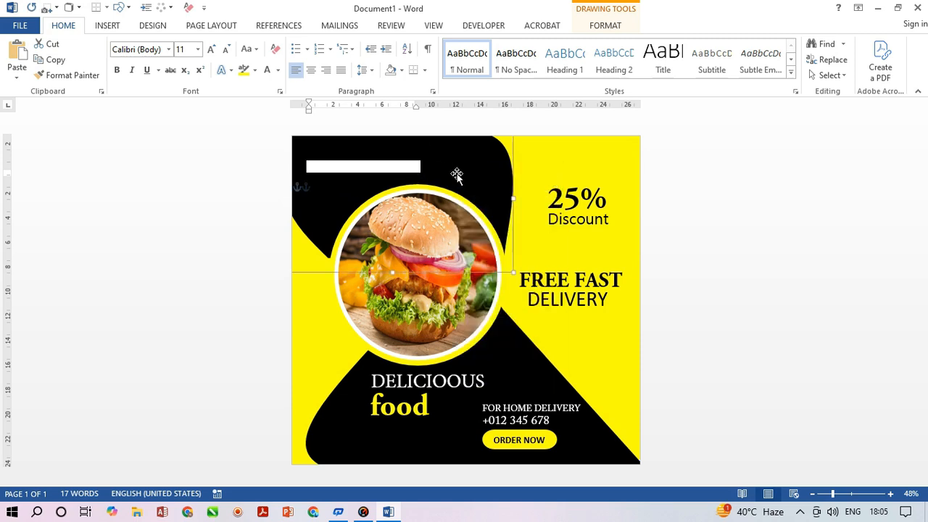
pyautogui.doubleClick(414, 160)
pyautogui.click(439, 175)
pyautogui.click(543, 301)
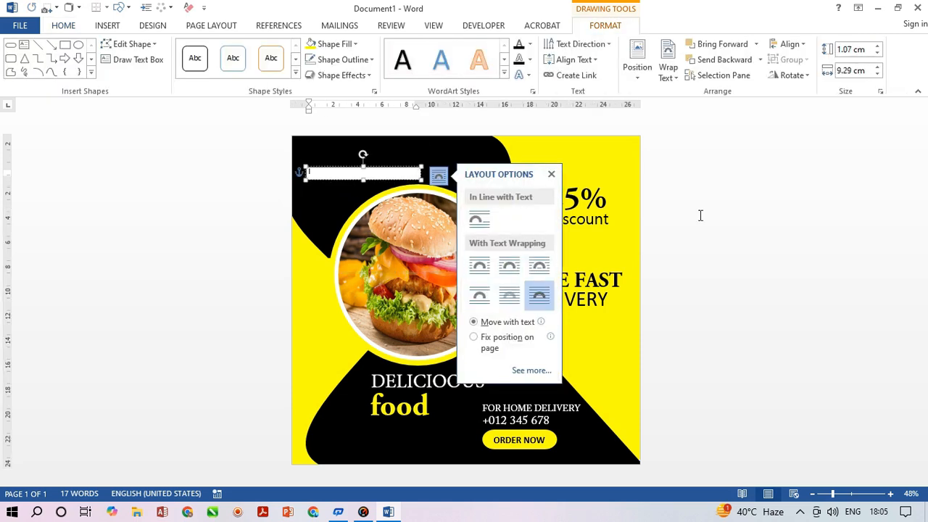
pyautogui.press('Escape')
# Step: Nudge the empty text box up to the poster's upper edge and slightly right
pyautogui.click(385, 165)
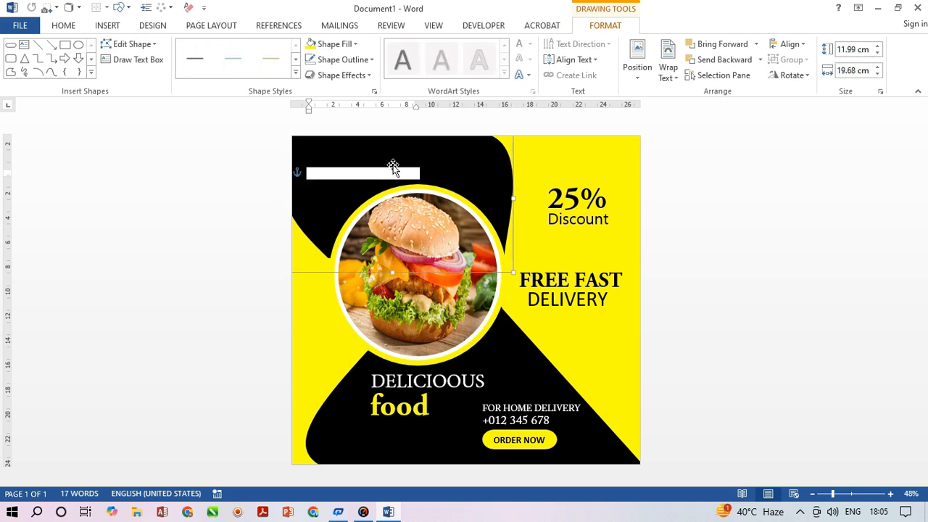
pyautogui.click(392, 166)
pyautogui.press('Up')
pyautogui.press('Up')
pyautogui.press('Up')
pyautogui.press('Up')
pyautogui.press('Up')
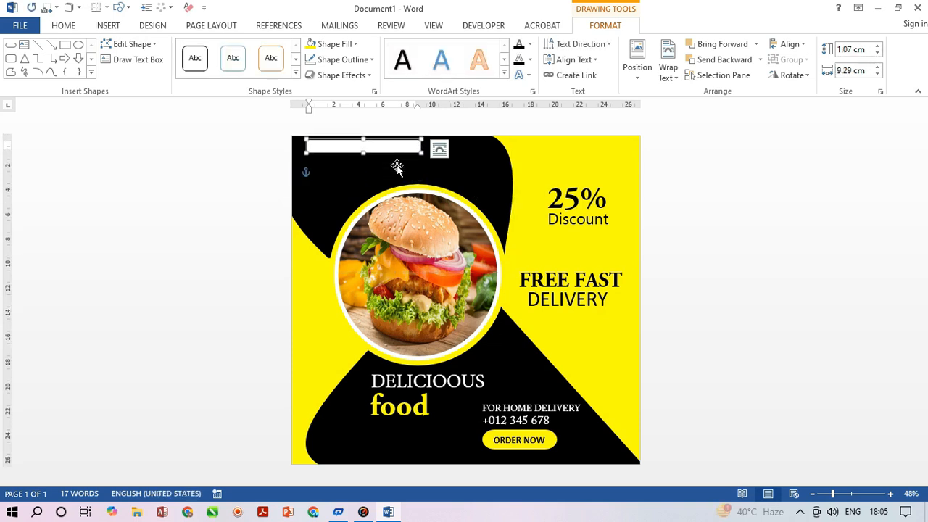
pyautogui.press('Right')
pyautogui.press('Right')
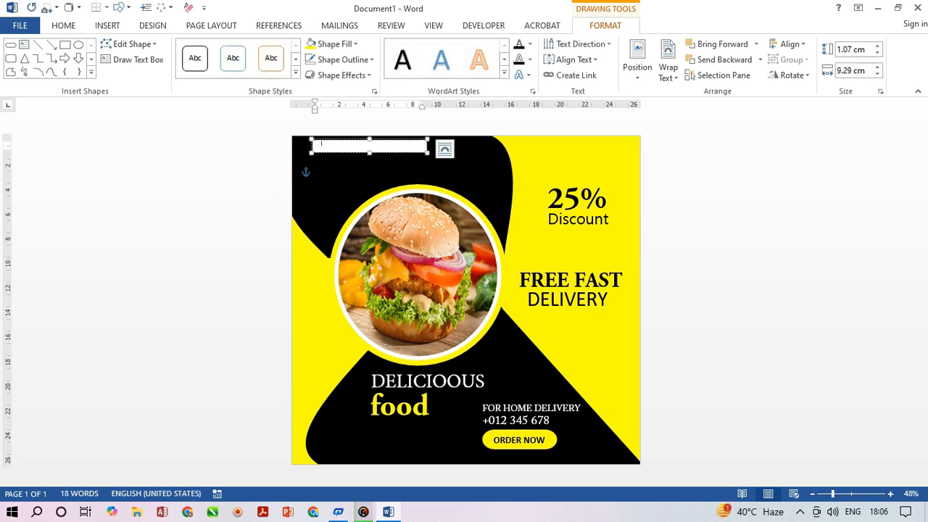
# Step: Enter the word logo in the text box and make the text white
pyautogui.moveTo(333, 146); pyautogui.dragTo(287, 134)
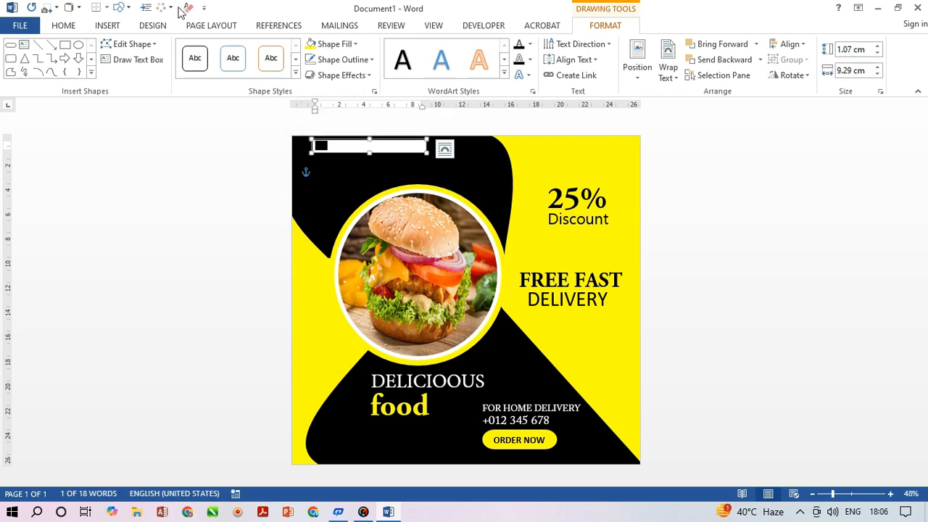
pyautogui.click(64, 26)
pyautogui.click(278, 70)
pyautogui.click(276, 118)
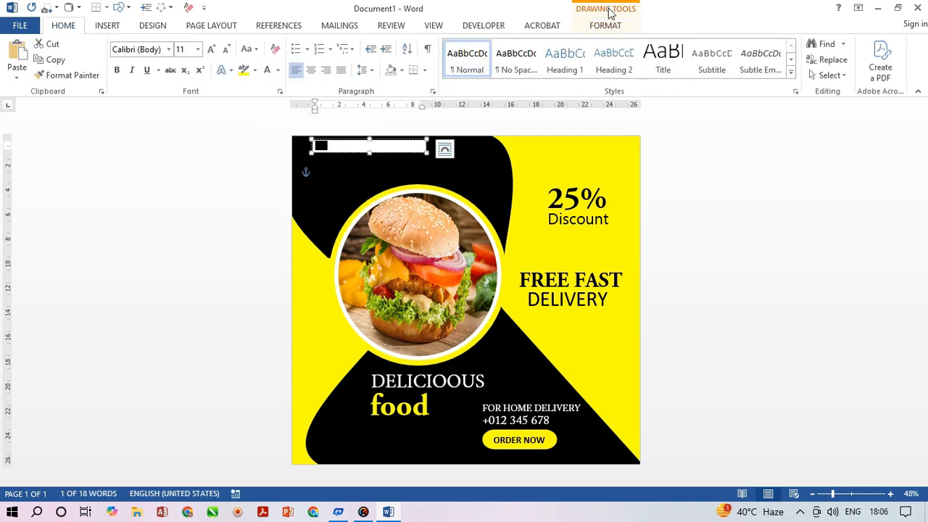
# Step: Remove the fill and outline of the logo text box
pyautogui.click(606, 26)
pyautogui.click(335, 44)
pyautogui.click(338, 164)
pyautogui.click(341, 60)
pyautogui.click(365, 183)
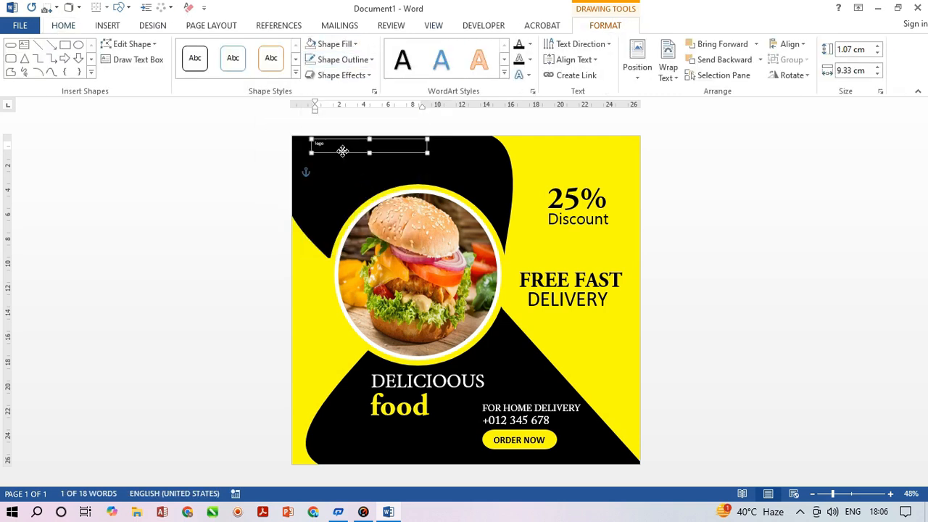
# Step: Set the logo text's size to 28 and change it to uppercase
pyautogui.click(390, 104)
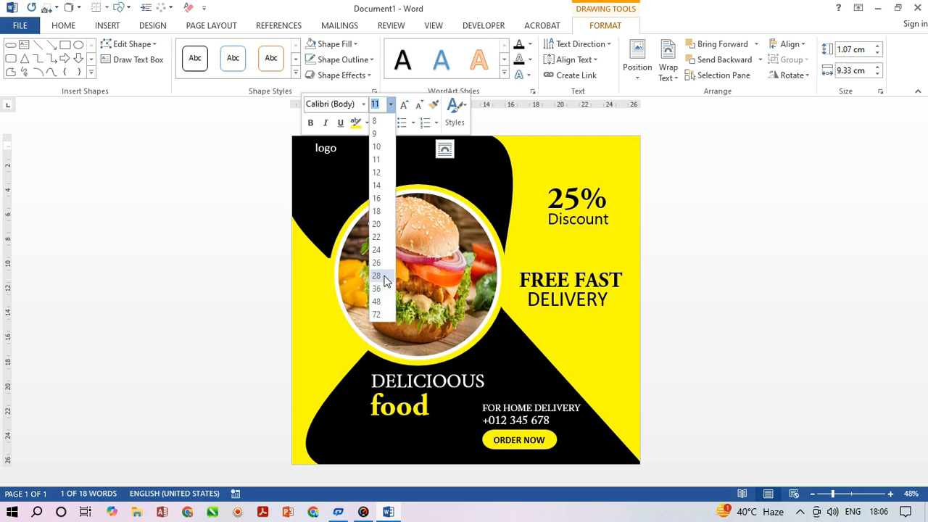
pyautogui.click(383, 277)
pyautogui.click(74, 26)
pyautogui.click(249, 50)
pyautogui.click(280, 100)
pyautogui.click(394, 134)
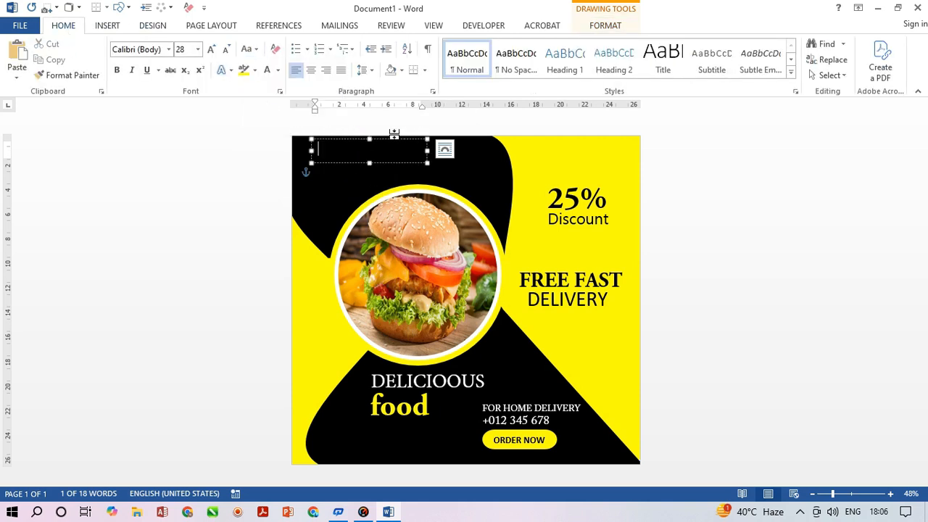
# Step: Extend the text to LOGO HERE in uppercase and set its font to Adobe Arabic
pyautogui.hotkey('ctrl', 'a')
pyautogui.click(354, 146)
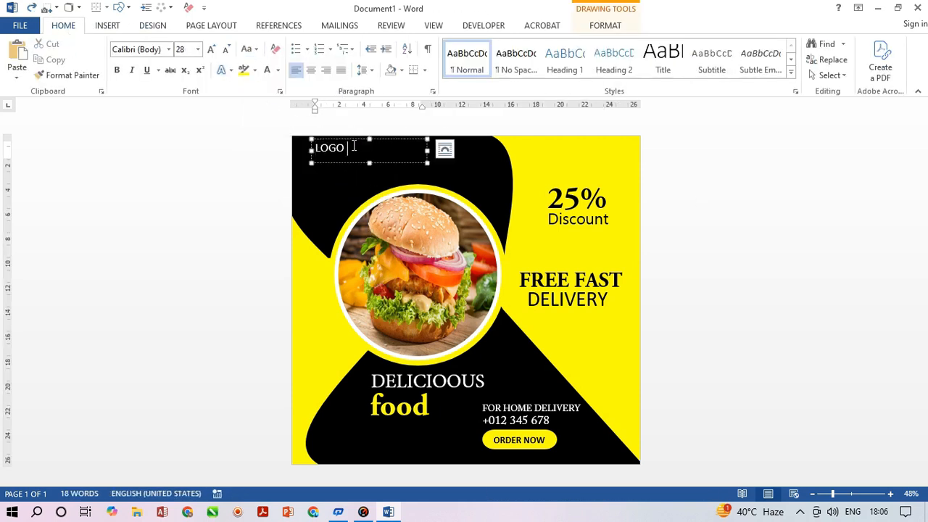
pyautogui.moveTo(385, 146); pyautogui.dragTo(363, 154)
pyautogui.moveTo(373, 150); pyautogui.dragTo(300, 146)
pyautogui.click(249, 50)
pyautogui.click(277, 95)
pyautogui.click(489, 170)
pyautogui.click(169, 49)
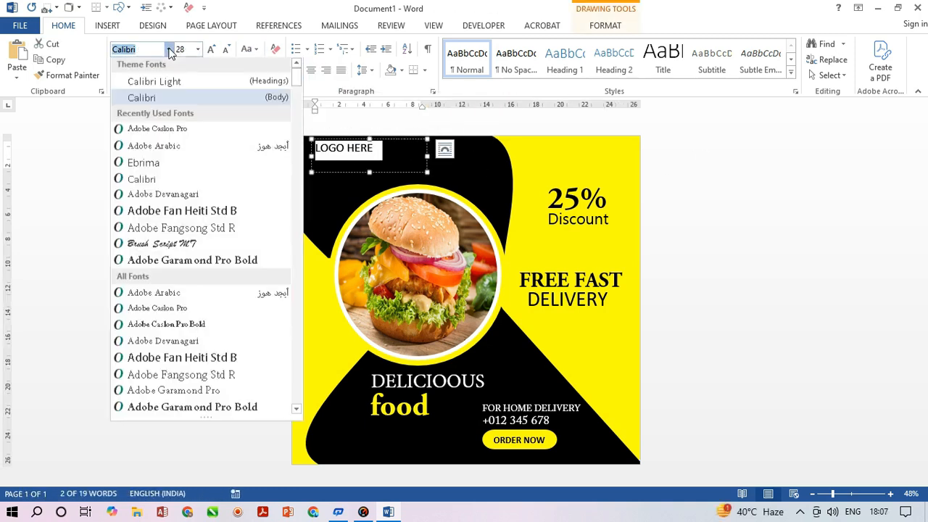
pyautogui.click(154, 146)
# Step: Move the LOGO HERE text box right and up so it sits at the poster's upper edge above the burger photo
pyautogui.click(428, 167)
pyautogui.press('Right')
pyautogui.press('Right')
pyautogui.press('Right')
pyautogui.press('Right')
pyautogui.press('Right')
pyautogui.press('Right')
pyautogui.press('Right')
pyautogui.press('Right')
pyautogui.press('Right')
pyautogui.press('Right')
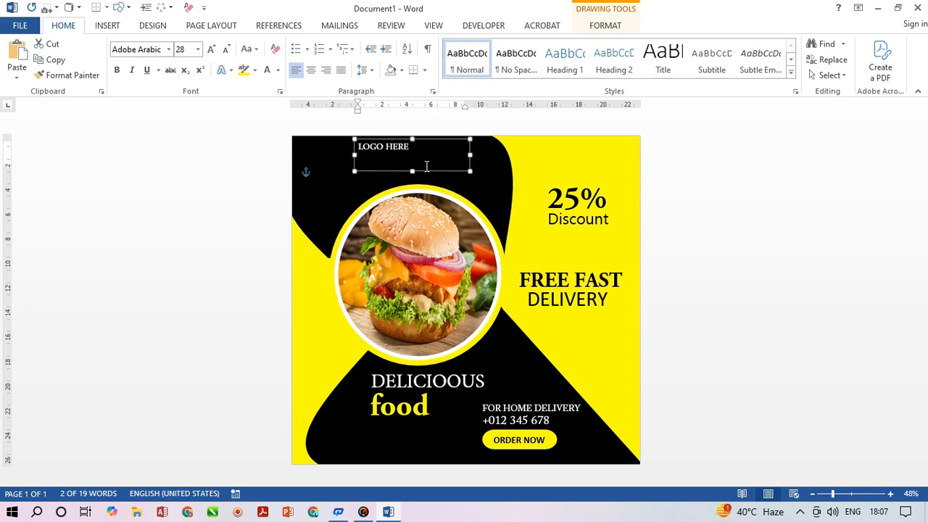
pyautogui.press('Up')
pyautogui.press('Left')
pyautogui.click(741, 142)
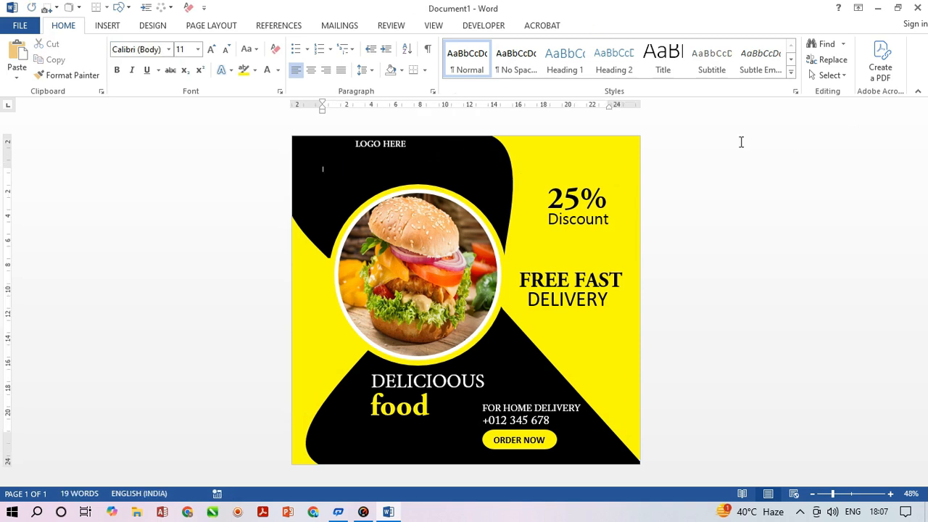
# Step: Duplicate the LOGO HERE text box and place the copy directly below the original
pyautogui.hotkey('ctrl', 'v')
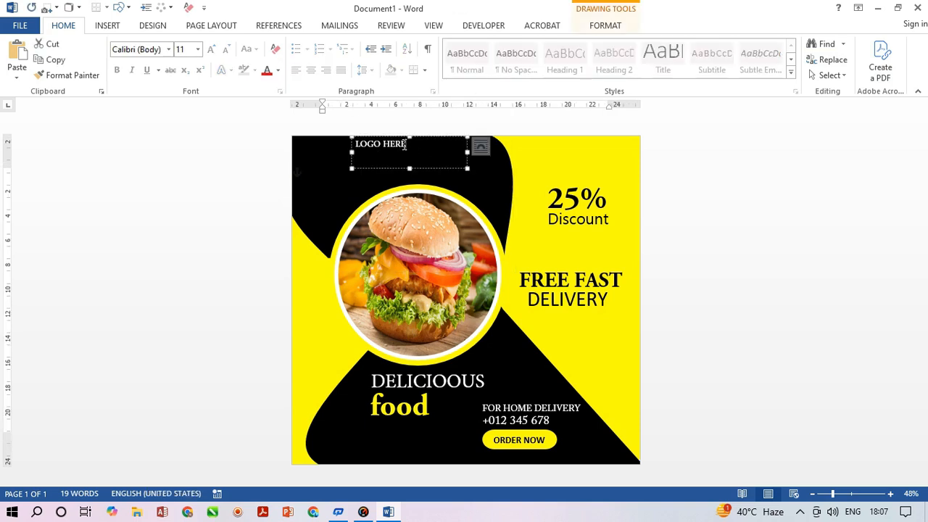
pyautogui.click(424, 167)
pyautogui.press('Down')
pyautogui.press('Left')
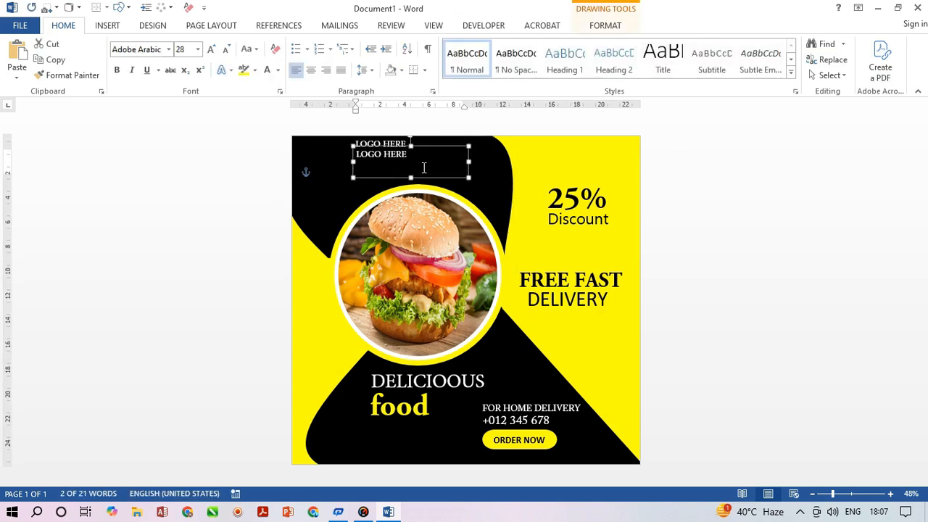
# Step: Delete the text of the LOGO HERE copy beneath the original
pyautogui.doubleClick(412, 150)
pyautogui.click(718, 180)
pyautogui.moveTo(412, 155); pyautogui.dragTo(359, 171)
pyautogui.click(389, 180)
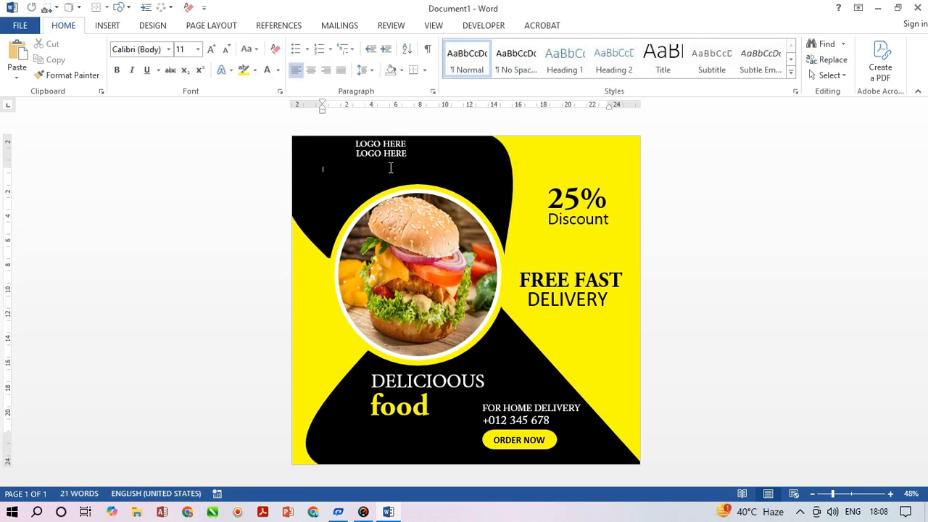
pyautogui.tripleClick(417, 152)
pyautogui.press('Delete')
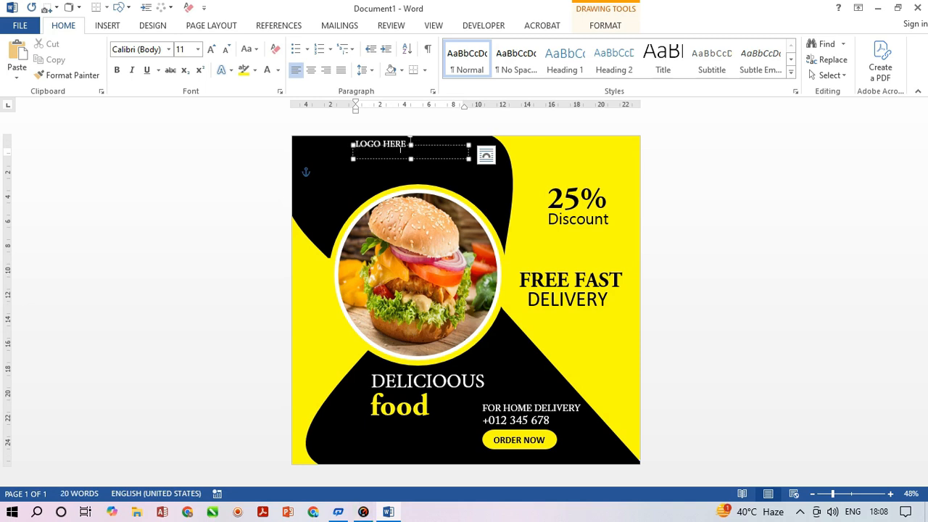
# Step: Set the emptied copy's text wrapping to Square
pyautogui.click(485, 154)
pyautogui.click(526, 272)
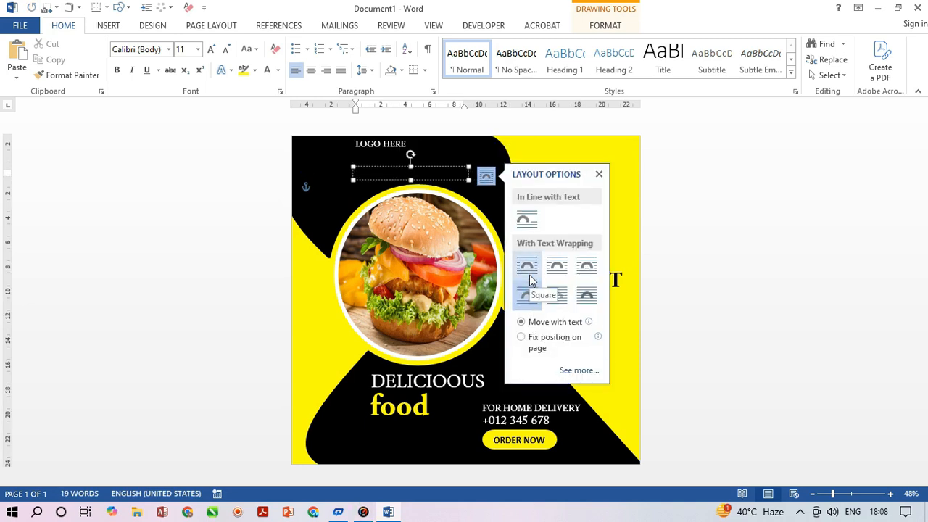
pyautogui.click(451, 145)
pyautogui.click(487, 151)
pyautogui.click(599, 143)
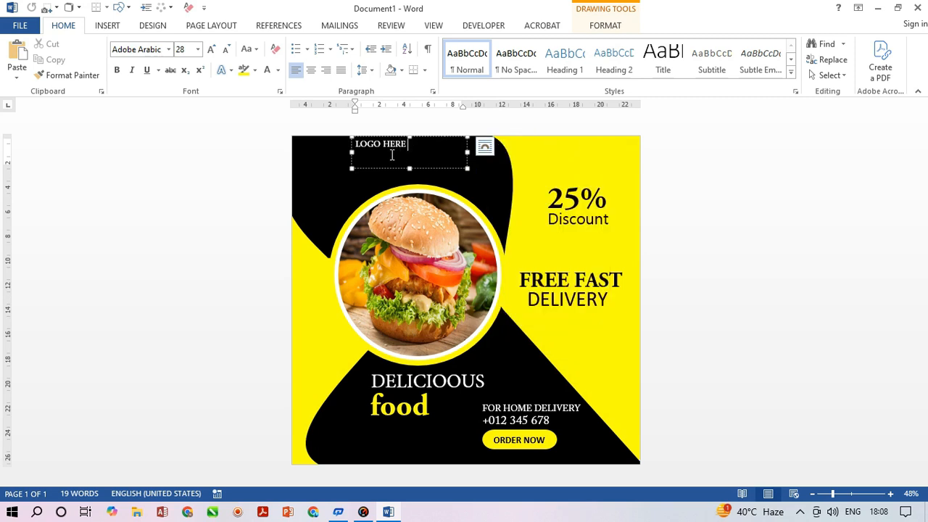
# Step: Duplicate the original LOGO HERE text box again
pyautogui.click(392, 155)
pyautogui.click(366, 172)
pyautogui.click(369, 155)
pyautogui.click(812, 169)
pyautogui.click(369, 165)
pyautogui.click(366, 173)
pyautogui.hotkey('ctrl', 'd')
pyautogui.moveTo(379, 174); pyautogui.dragTo(377, 175)
pyautogui.click(385, 177)
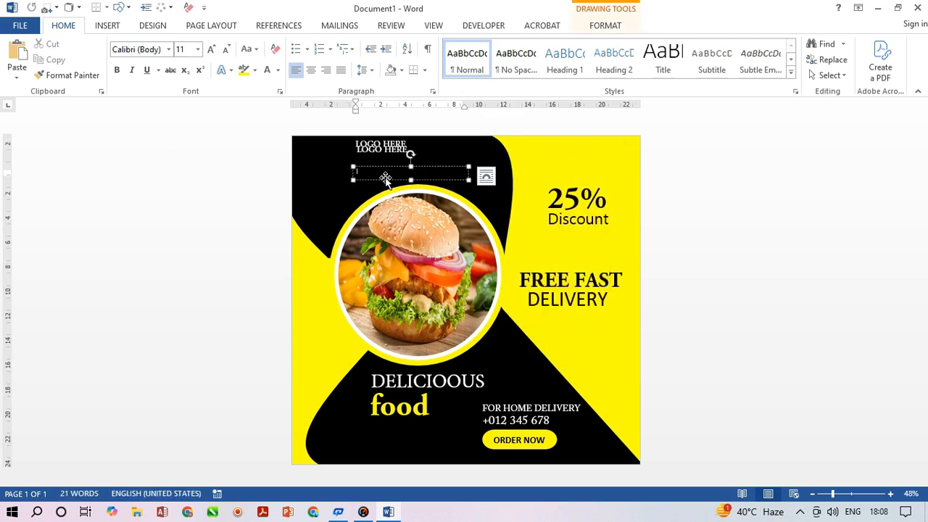
# Step: Delete the leftover empty text box and nudge the new LOGO HERE copy down and left beneath the original
pyautogui.click(386, 179)
pyautogui.press('Delete')
pyautogui.click(396, 170)
pyautogui.click(397, 172)
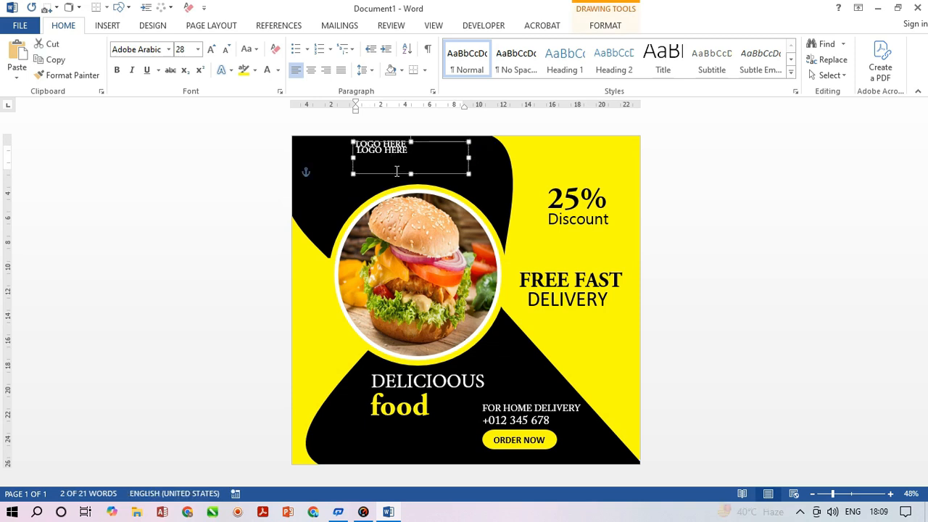
pyautogui.press('Down')
pyautogui.press('Left')
# Step: Clear the text of the new LOGO HERE copy
pyautogui.click(470, 167)
pyautogui.click(451, 174)
pyautogui.click(431, 186)
pyautogui.click(434, 174)
pyautogui.click(484, 155)
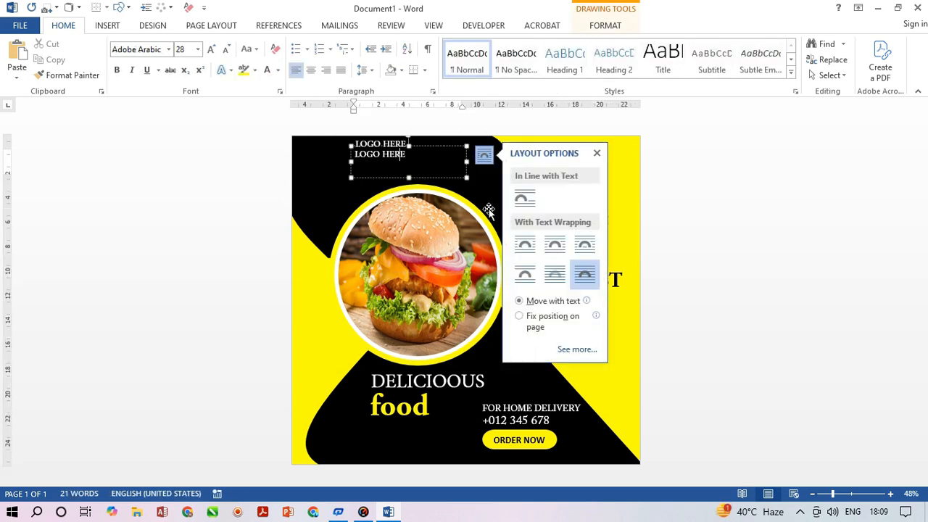
pyautogui.click(598, 153)
pyautogui.moveTo(425, 151); pyautogui.dragTo(330, 166)
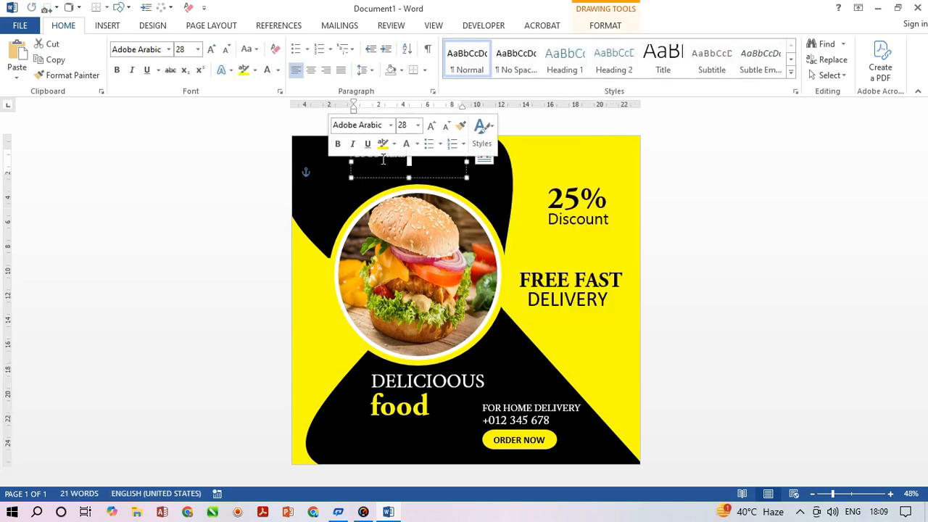
pyautogui.tripleClick(436, 154)
pyautogui.press('Delete')
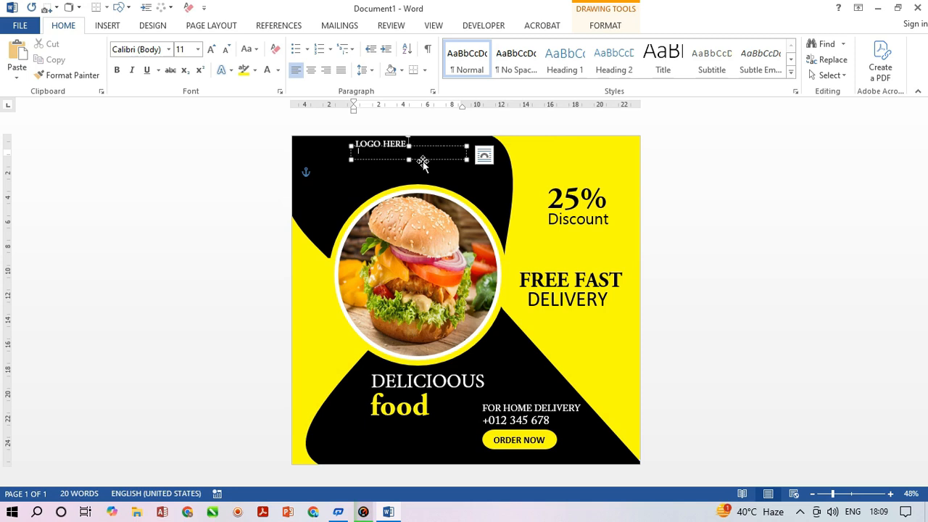
# Step: Set the empty text box's font colour to white and enter "tagline here" beneath LOGO HERE
pyautogui.click(334, 183)
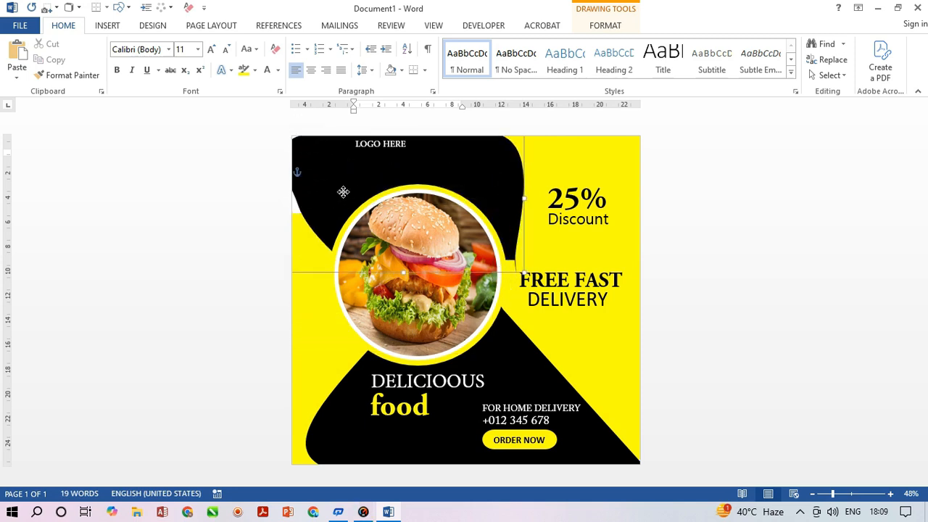
pyautogui.moveTo(334, 182); pyautogui.dragTo(334, 190)
pyautogui.click(377, 145)
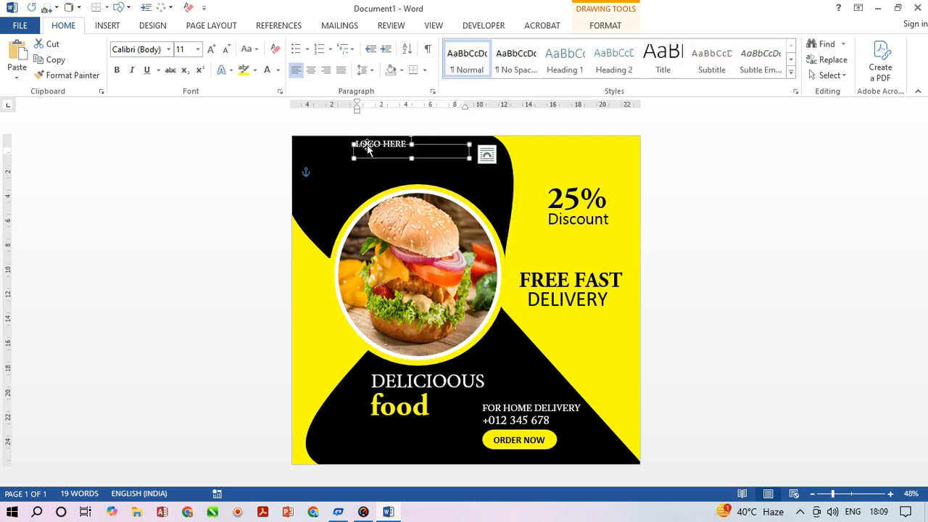
pyautogui.click(278, 70)
pyautogui.click(263, 122)
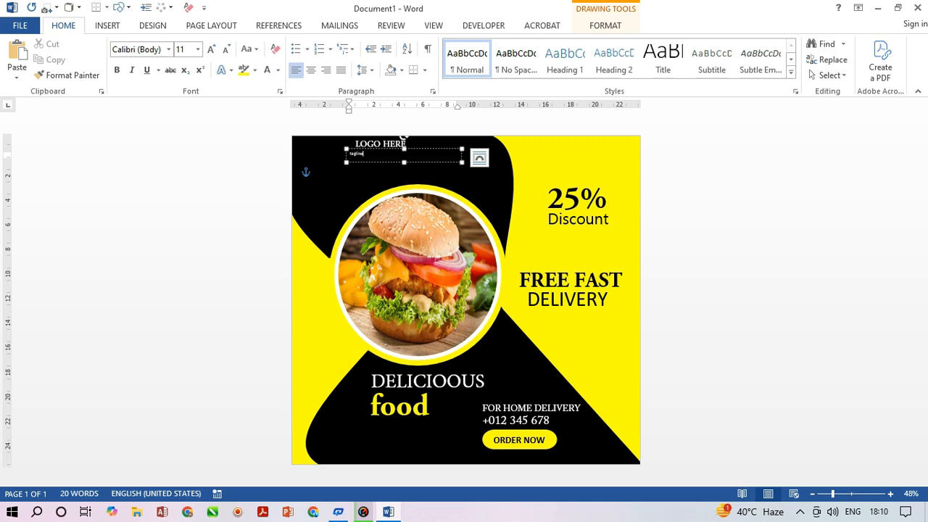
# Step: Set the tagline text to 24 pt and change it to uppercase
pyautogui.tripleClick(372, 156)
pyautogui.click(429, 121)
pyautogui.click(420, 276)
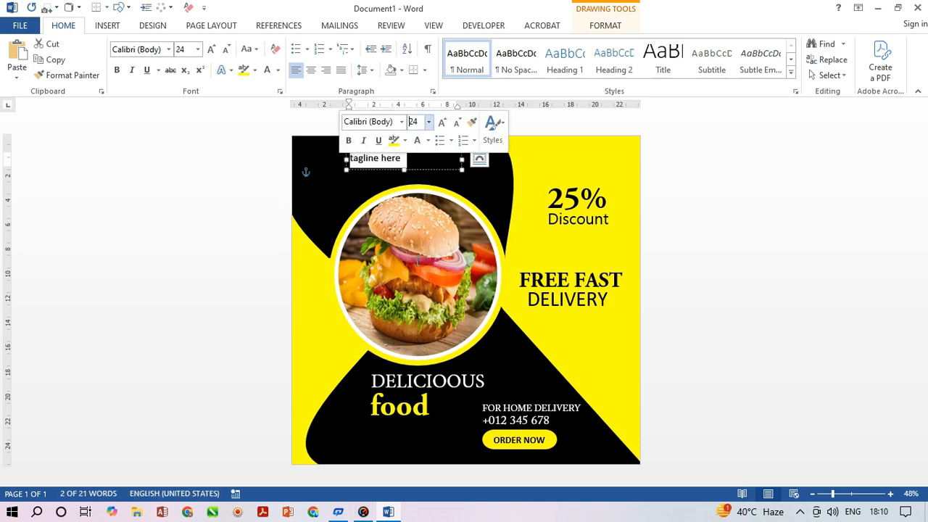
pyautogui.click(250, 49)
pyautogui.click(278, 95)
pyautogui.click(415, 170)
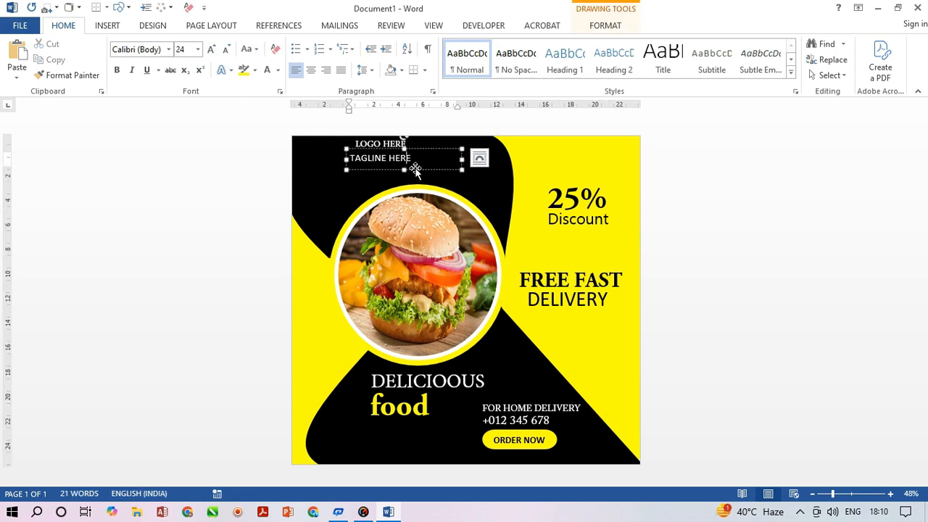
# Step: Nudge the TAGLINE HERE text box up until it sits directly beneath LOGO HERE
pyautogui.click(416, 170)
pyautogui.press('Up')
pyautogui.press('Up')
pyautogui.press('Up')
pyautogui.press('Up')
pyautogui.press('Up')
pyautogui.press('Up')
pyautogui.press('Up')
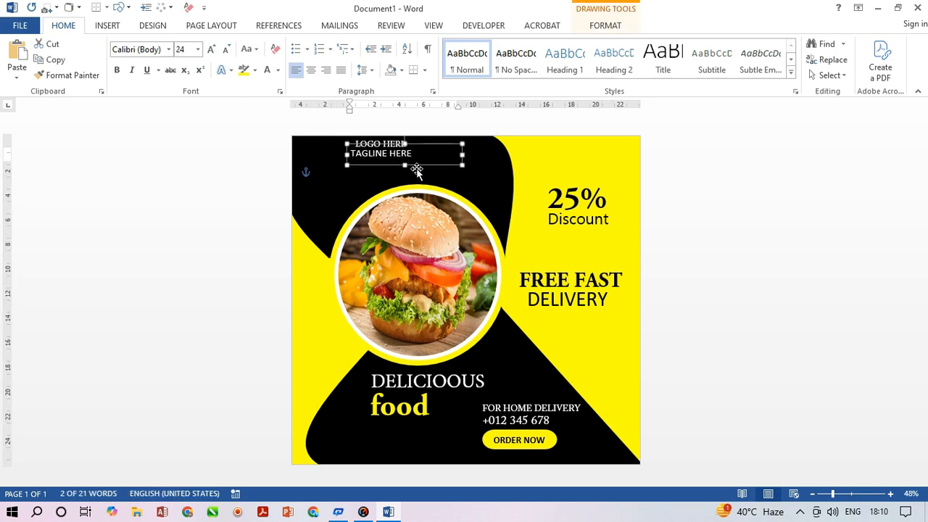
pyautogui.click(705, 190)
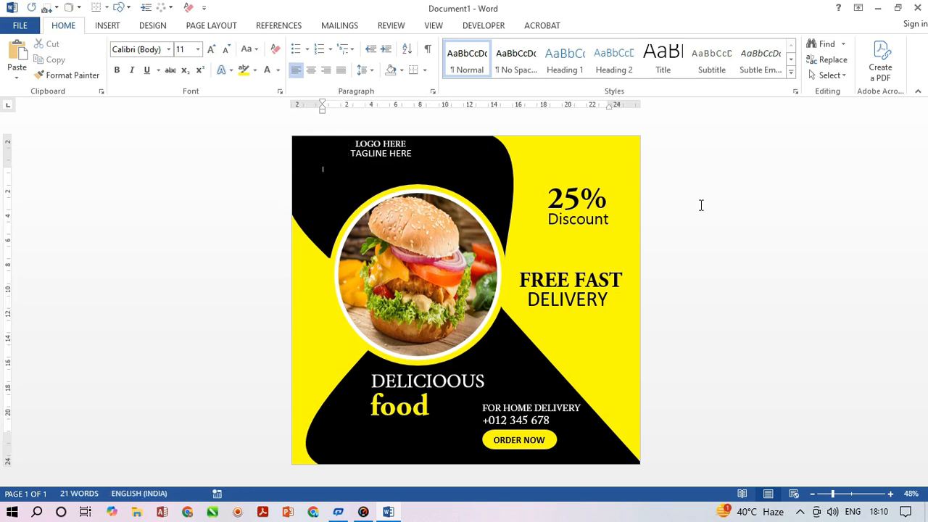
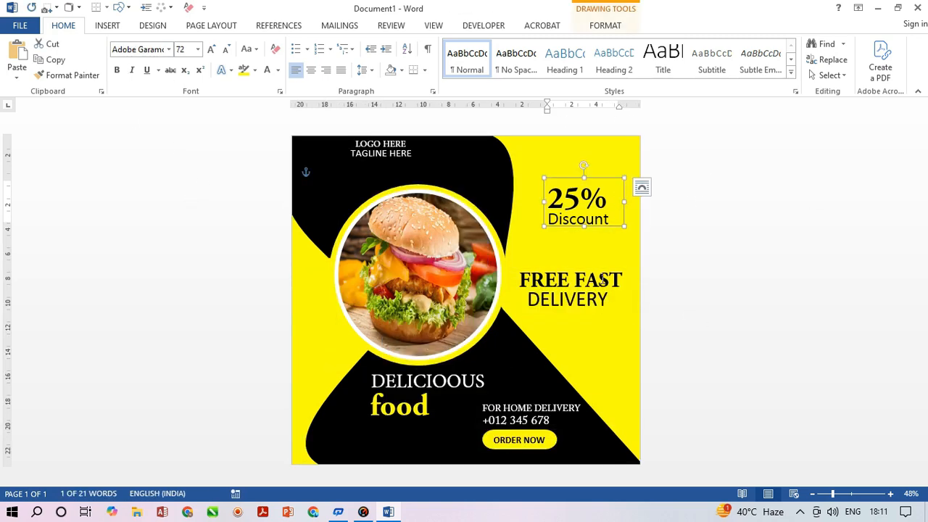
# Step: Insert the Burger Cafe logo picture 33333 from the Pictures folder
pyautogui.click(678, 336)
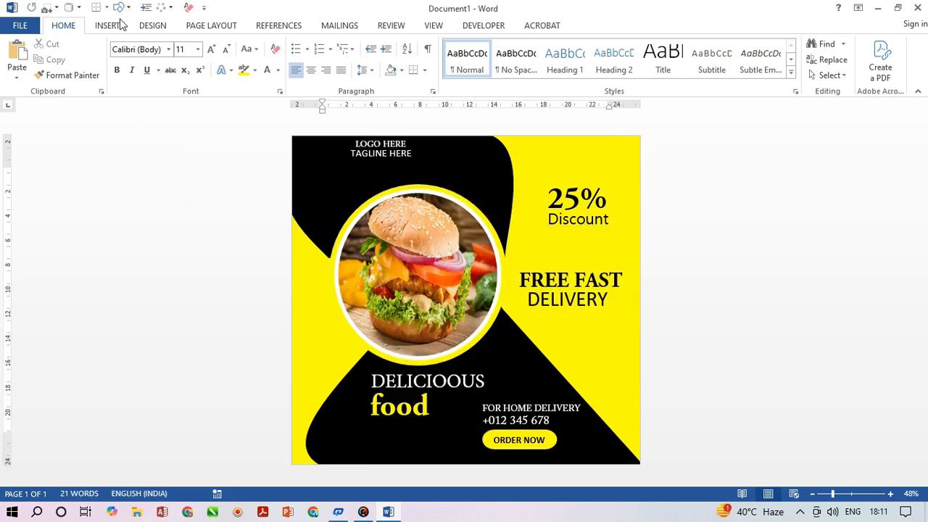
pyautogui.click(107, 25)
pyautogui.click(89, 58)
pyautogui.click(119, 77)
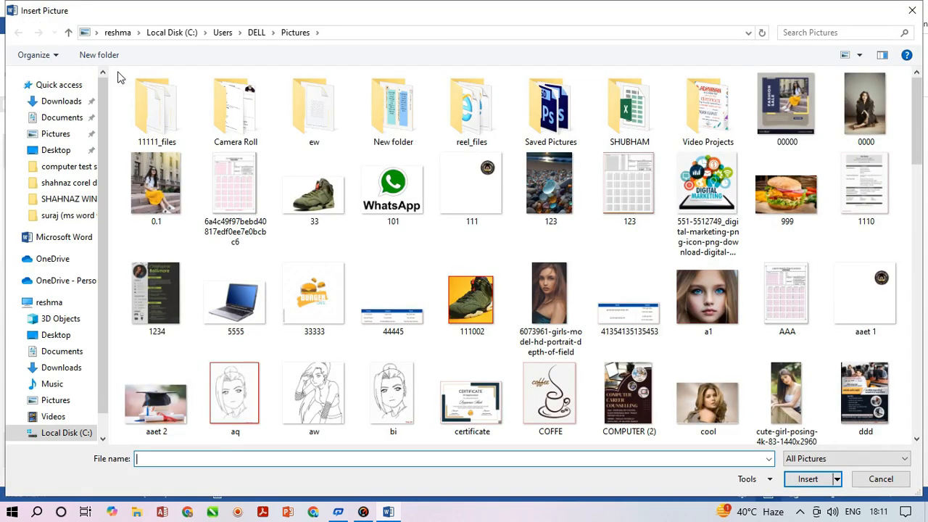
pyautogui.doubleClick(314, 298)
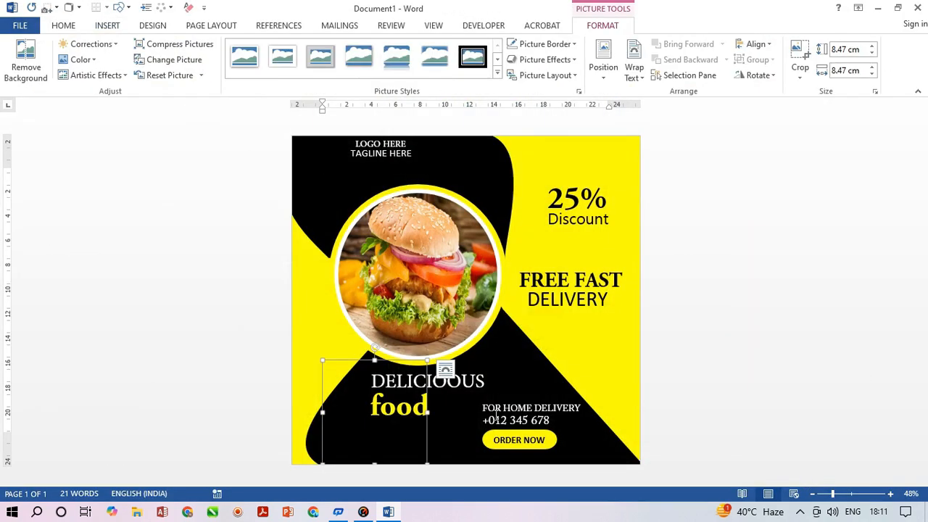
# Step: Let the logo picture float in front of the text, move it over the poster's centre and enlarge it to 14.36 cm square
pyautogui.click(445, 370)
pyautogui.click(554, 411)
pyautogui.moveTo(422, 371); pyautogui.dragTo(485, 224)
pyautogui.moveTo(488, 318); pyautogui.dragTo(562, 391)
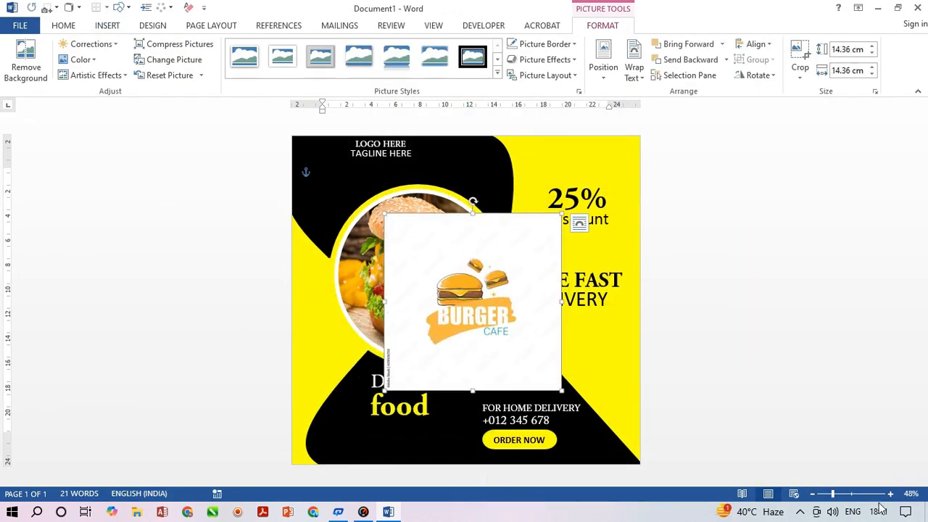
# Step: Start background removal on the logo picture and mark the large burger and both small burgers as areas to keep
pyautogui.click(890, 495)
pyautogui.click(890, 495)
pyautogui.click(890, 495)
pyautogui.click(890, 495)
pyautogui.click(26, 62)
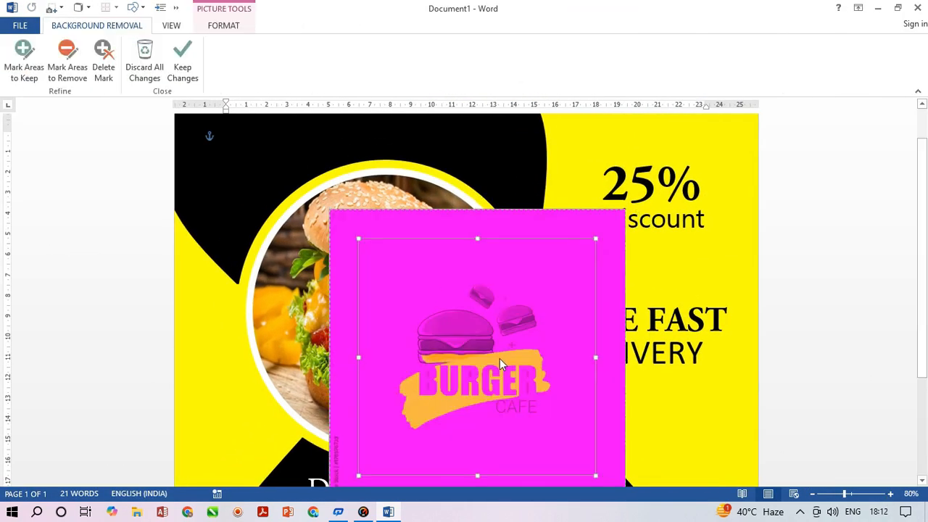
pyautogui.click(67, 61)
pyautogui.click(24, 62)
pyautogui.click(450, 317)
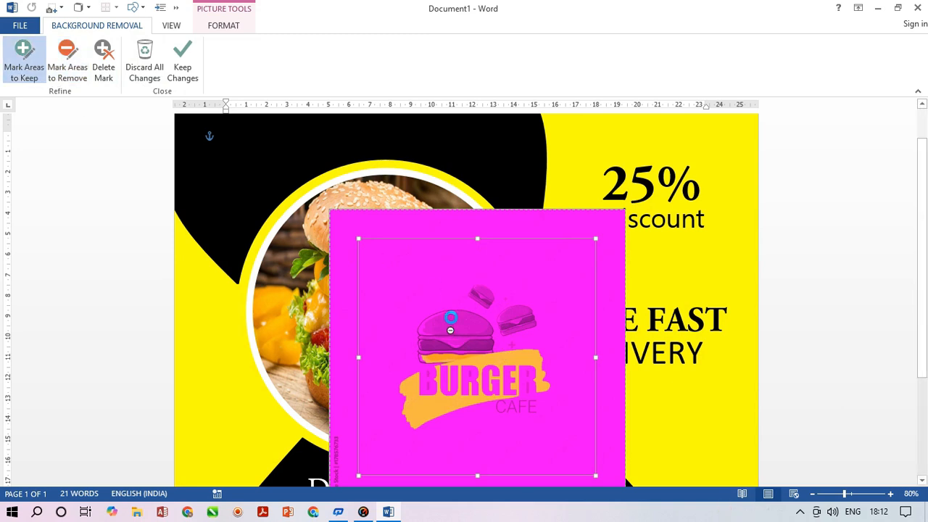
pyautogui.click(430, 317)
pyautogui.click(459, 326)
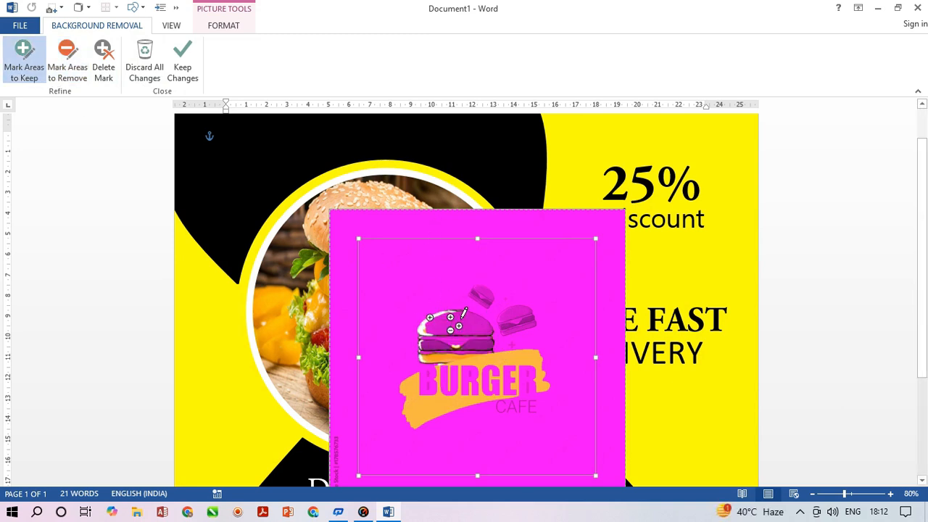
pyautogui.click(464, 331)
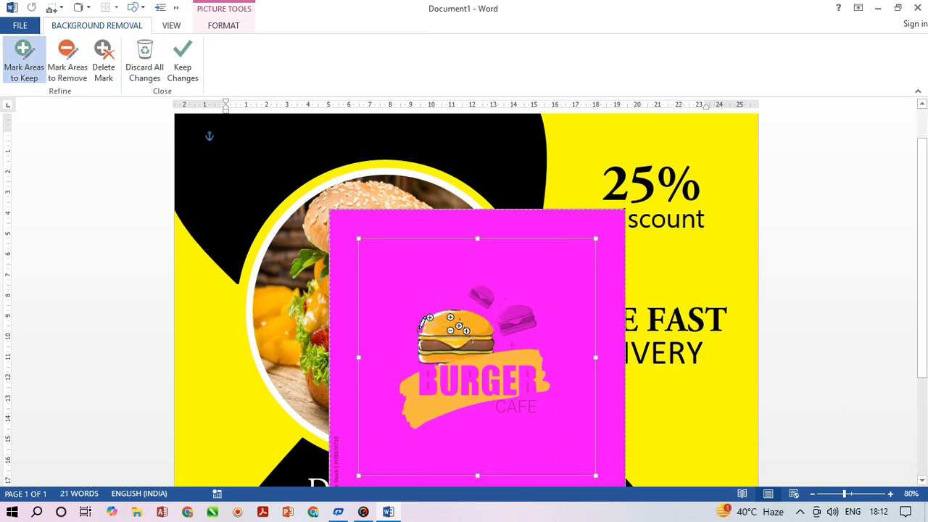
pyautogui.click(513, 313)
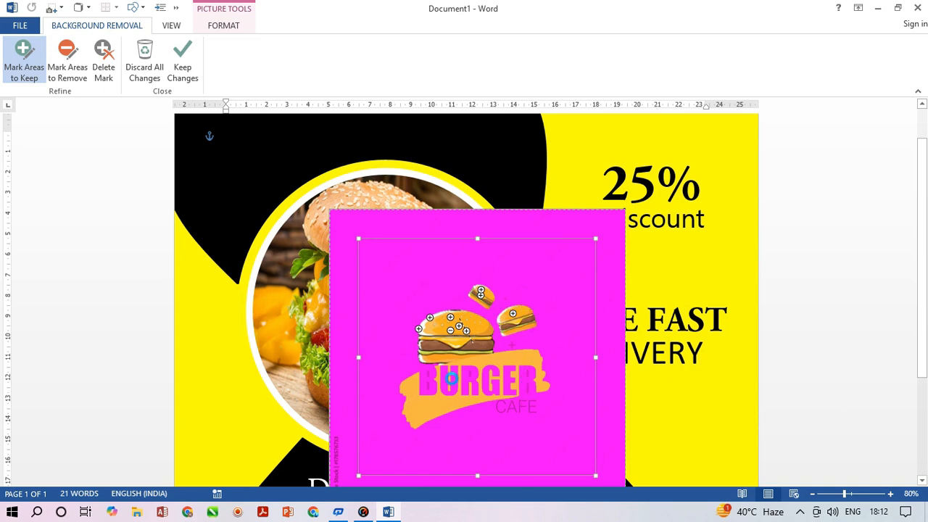
# Step: Mark the BURGER lettering and the lower part of the large burger as areas to keep
pyautogui.moveTo(530, 380); pyautogui.dragTo(417, 379)
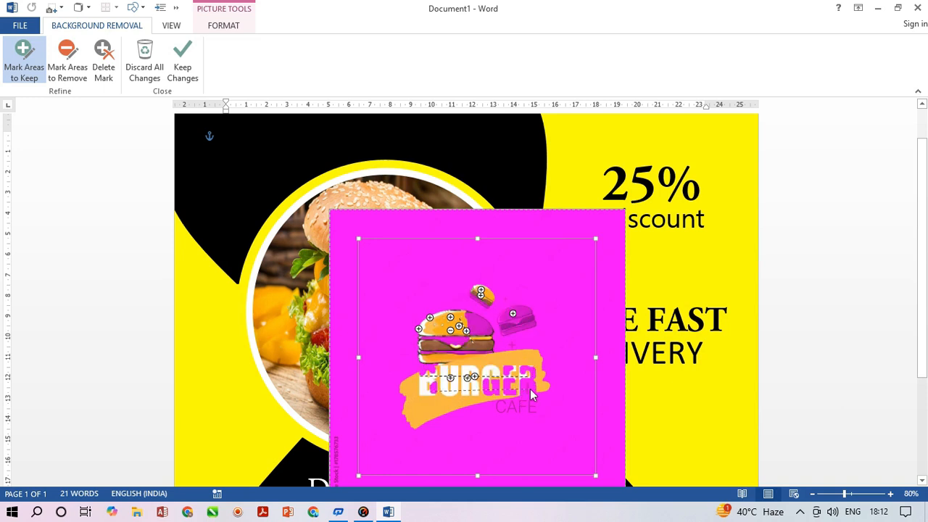
pyautogui.click(480, 389)
pyautogui.click(457, 353)
pyautogui.click(29, 64)
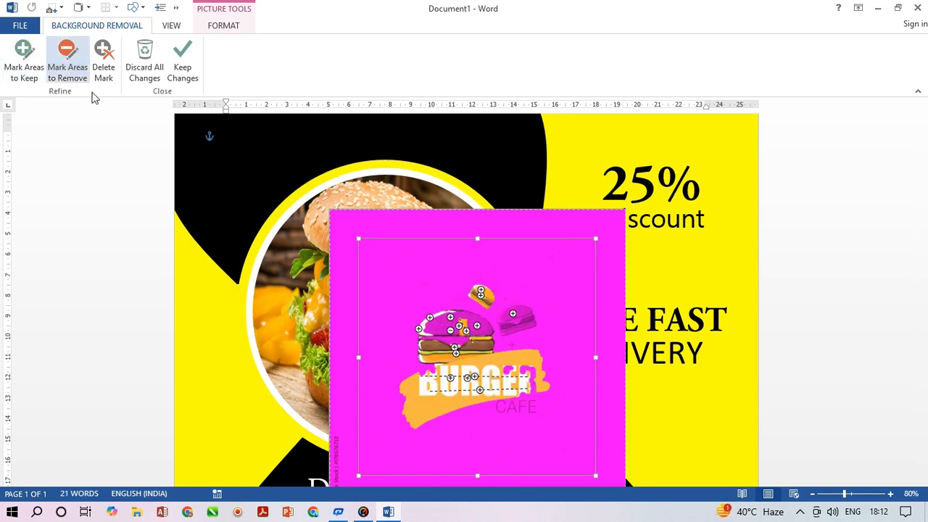
# Step: Tighten the background-removal frame on all four sides of the logo, mark the CAFE lettering to keep and apply the removal
pyautogui.moveTo(477, 239); pyautogui.dragTo(477, 281)
pyautogui.moveTo(359, 378); pyautogui.dragTo(393, 384)
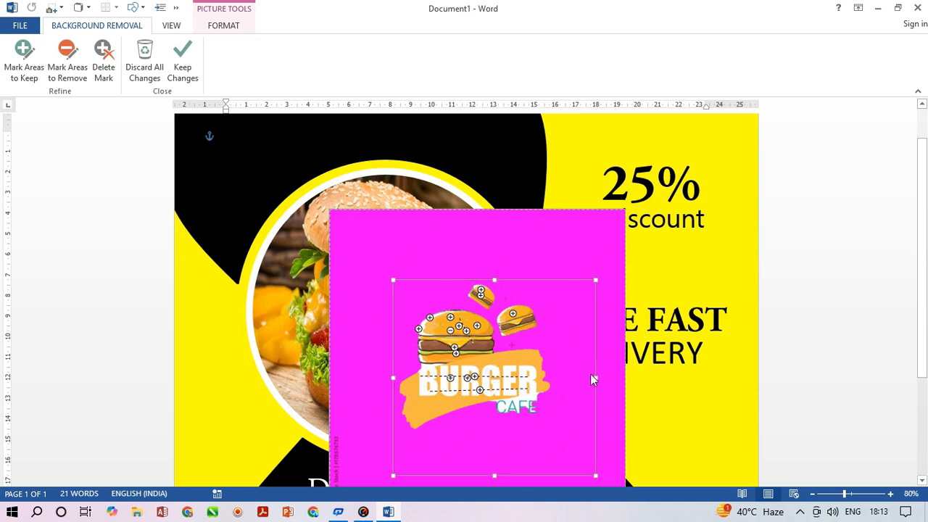
pyautogui.moveTo(595, 378); pyautogui.dragTo(557, 378)
pyautogui.moveTo(497, 475); pyautogui.dragTo(475, 377)
pyautogui.moveTo(475, 377)
pyautogui.mouseDown()
pyautogui.moveTo(476, 385)
pyautogui.moveTo(477, 363)
pyautogui.mouseUp()
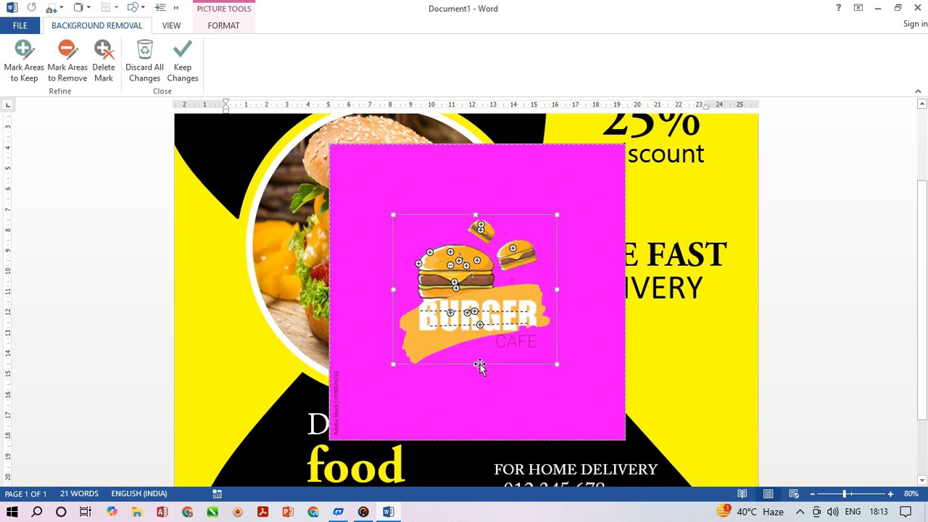
pyautogui.click(24, 59)
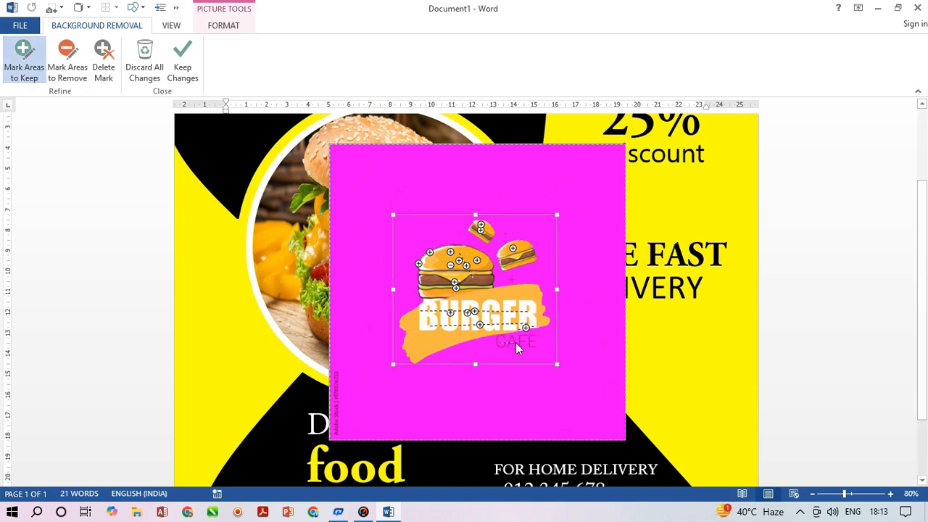
pyautogui.click(183, 58)
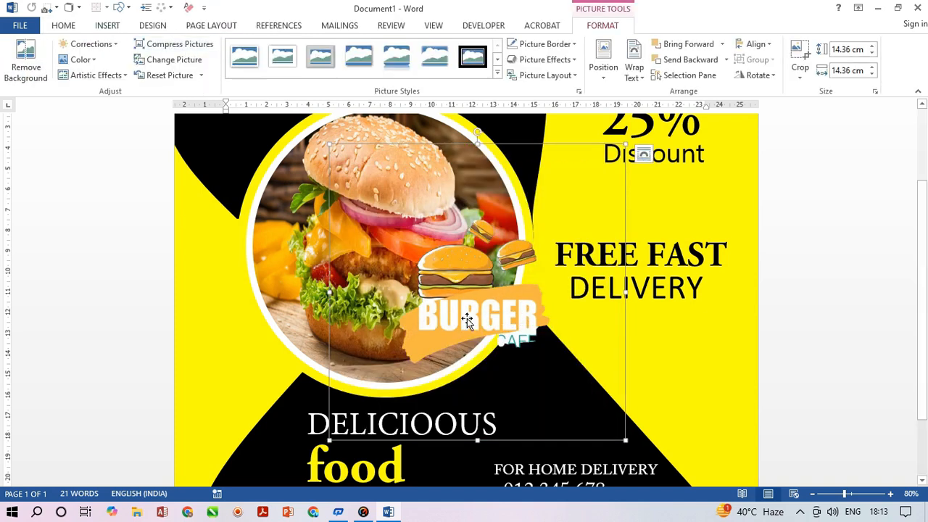
# Step: Reopen the logo's background removal, mark the CAFE lettering as an area to remove and keep the changes
pyautogui.click(24, 76)
pyautogui.click(67, 64)
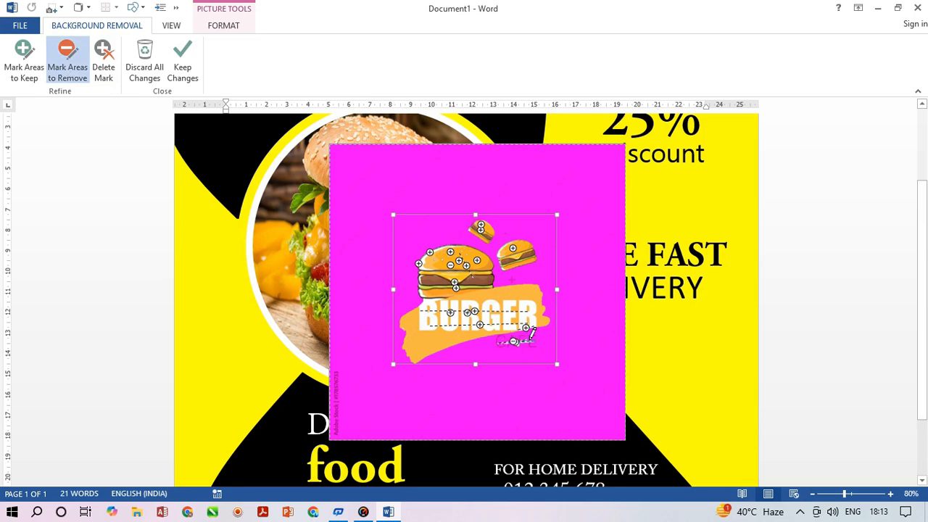
pyautogui.click(183, 58)
pyautogui.click(22, 72)
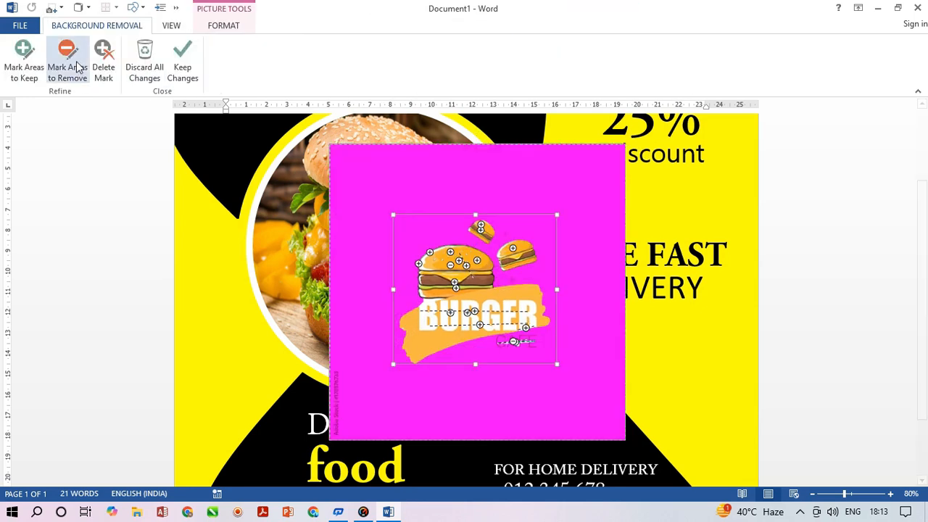
pyautogui.click(79, 68)
pyautogui.click(183, 58)
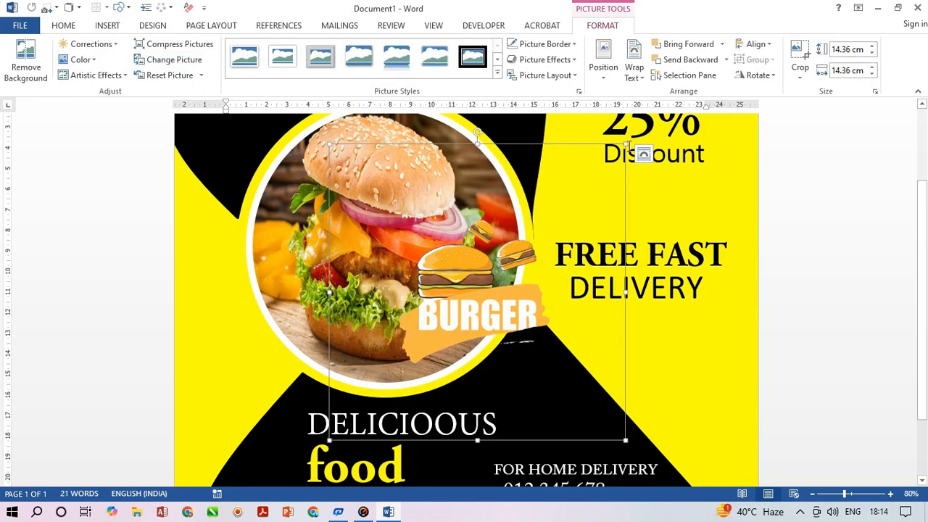
# Step: Shrink the burger logo to 5.95 cm square and place it in the poster's upper-left corner beside LOGO HERE
pyautogui.moveTo(626, 145); pyautogui.dragTo(498, 254)
pyautogui.click(813, 494)
pyautogui.click(813, 494)
pyautogui.click(813, 494)
pyautogui.click(813, 494)
pyautogui.moveTo(434, 347); pyautogui.dragTo(347, 186)
pyautogui.moveTo(386, 219); pyautogui.dragTo(373, 207)
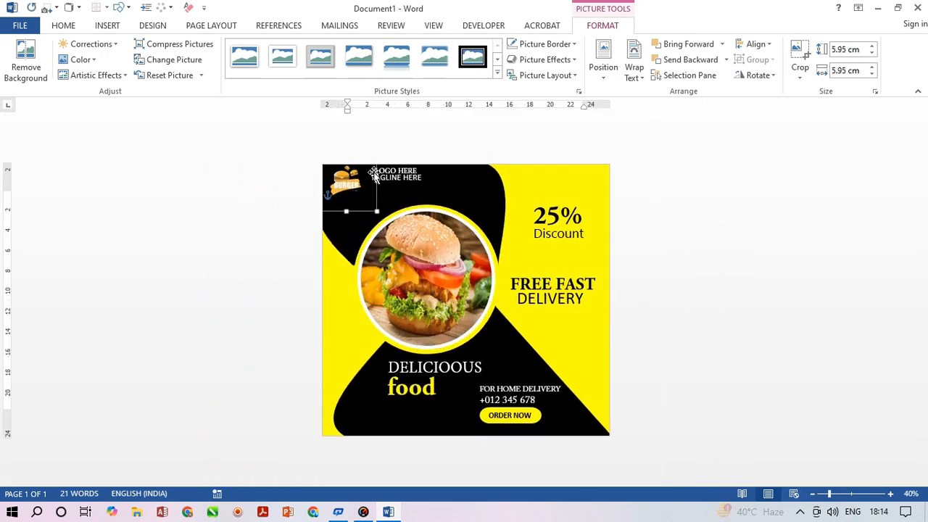
# Step: Try to shift the LOGO HERE text box slightly down beside the burger logo
pyautogui.click(409, 186)
pyautogui.click(432, 191)
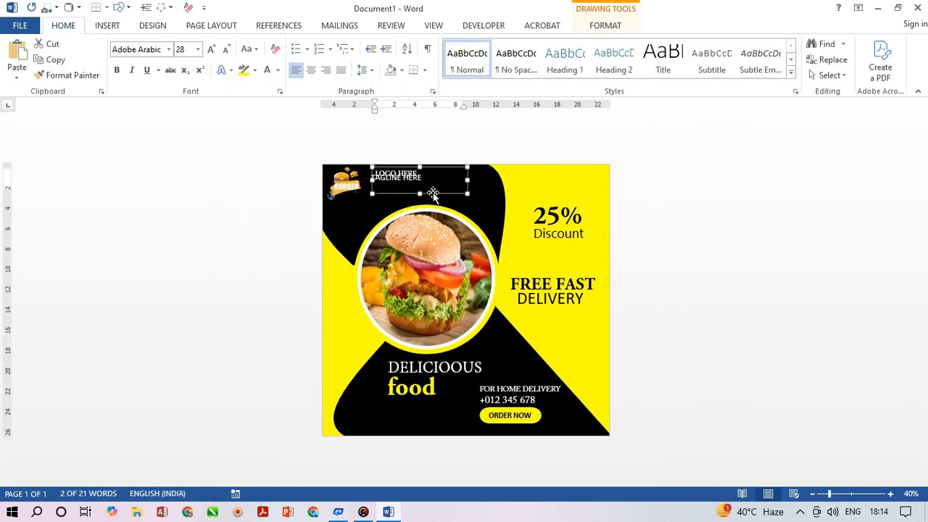
pyautogui.click(657, 157)
# Step: Move the TAGLINE HERE text box down to leave a gap below LOGO HERE
pyautogui.click(404, 177)
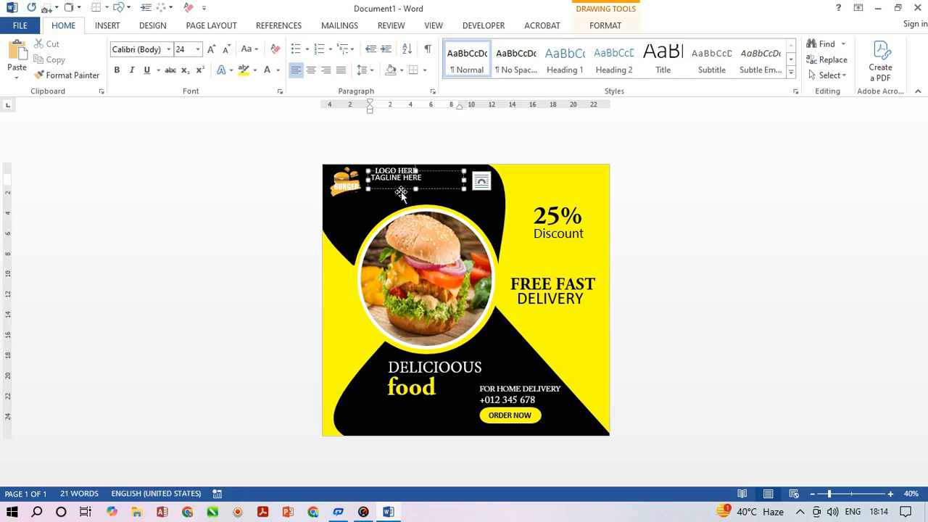
pyautogui.click(394, 171)
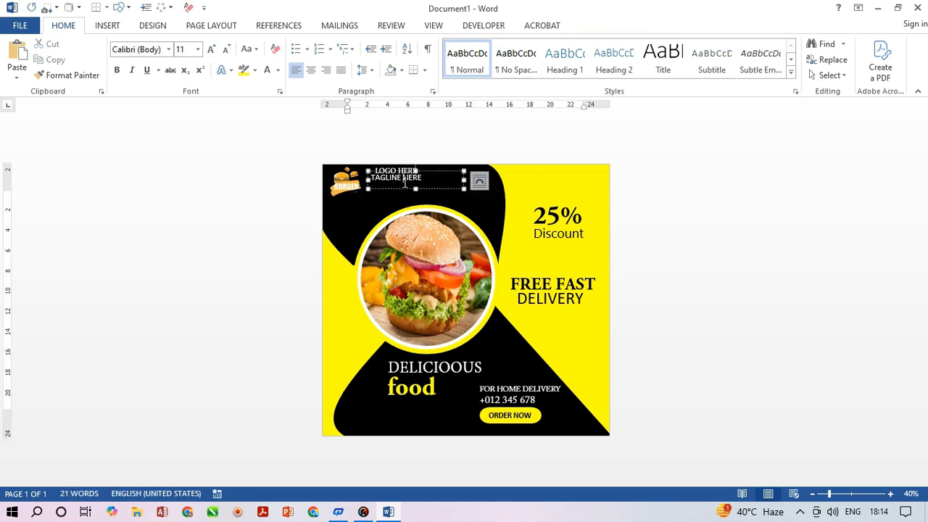
pyautogui.click(396, 189)
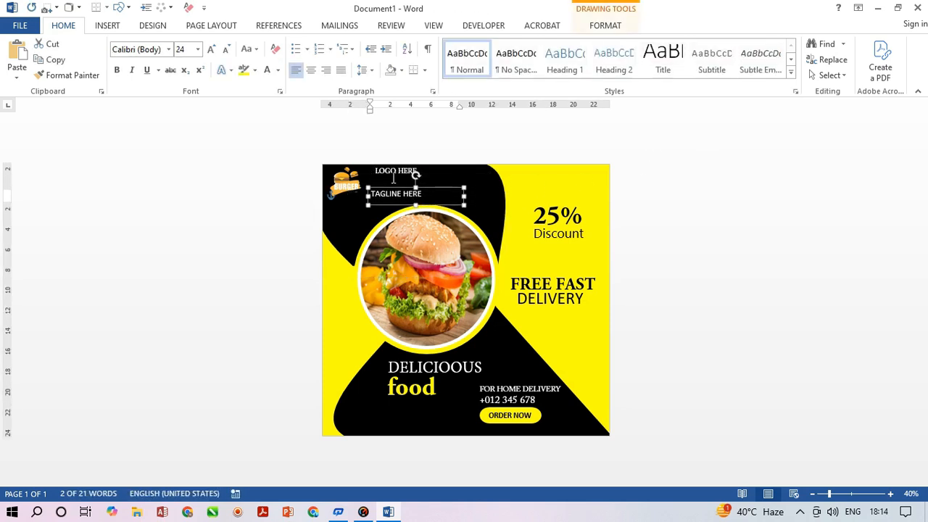